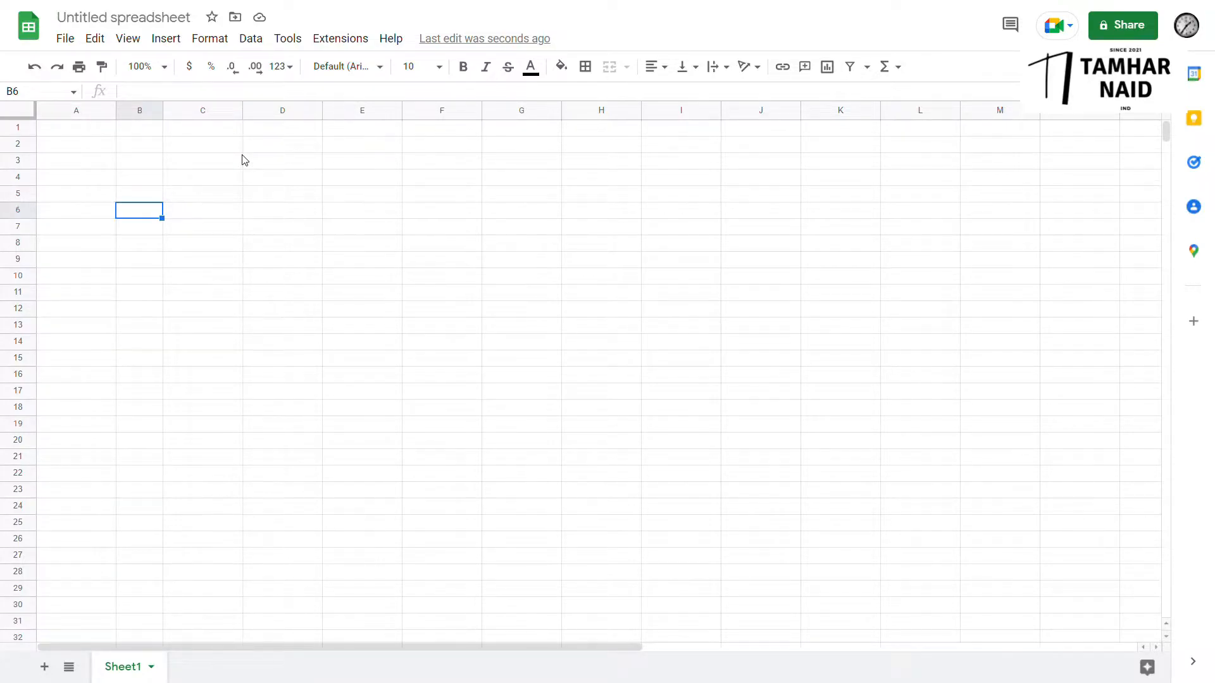
Enter the table headers No, Keterangan, Debet, Kredit and Total across cells B6 to F6.
type("No")
key("Tab")
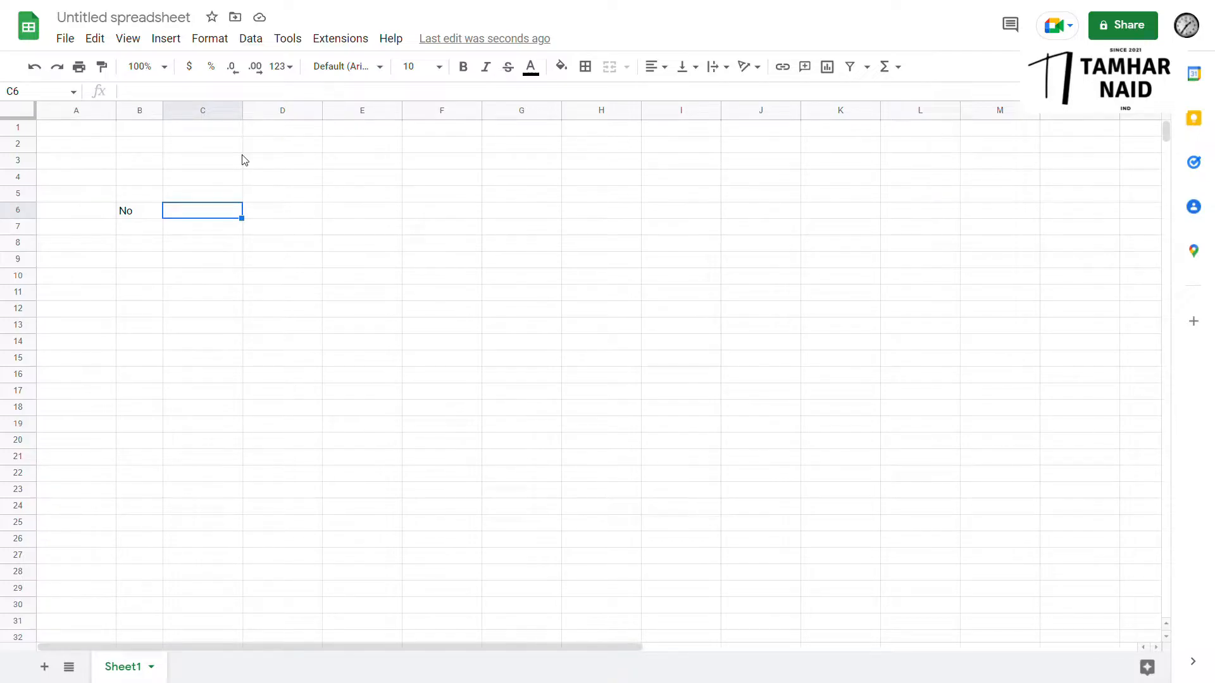
type("Ketera")
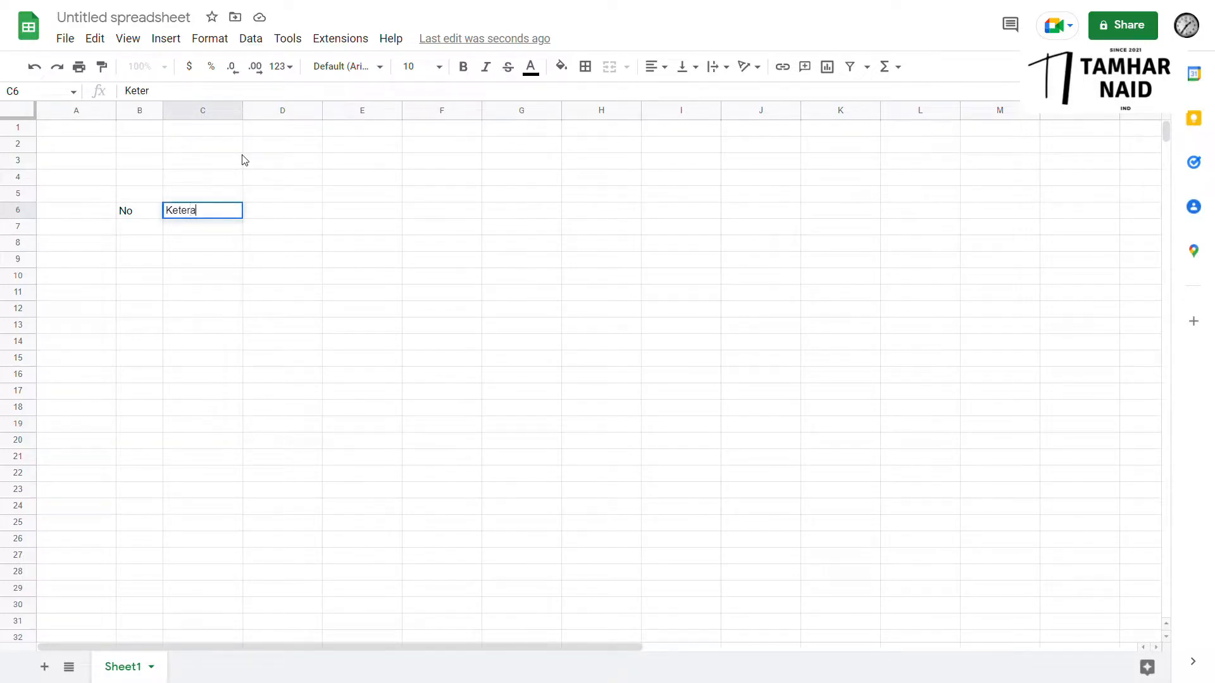
type("ngan")
key("Tab")
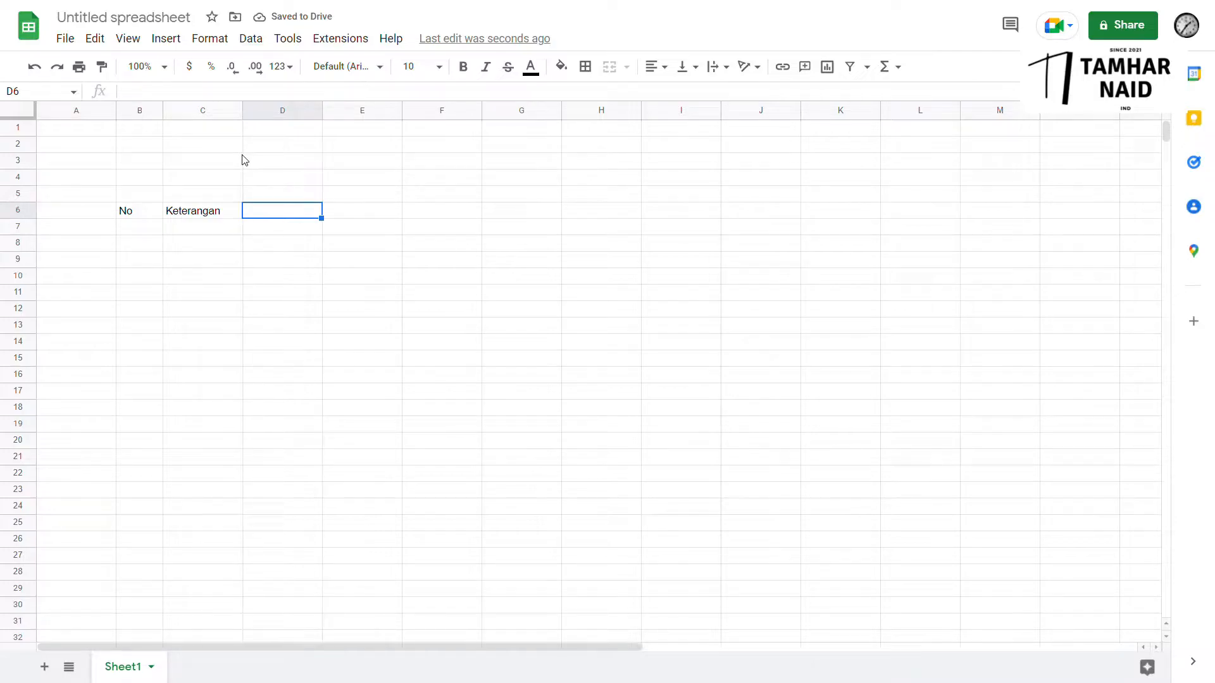
type("Debet")
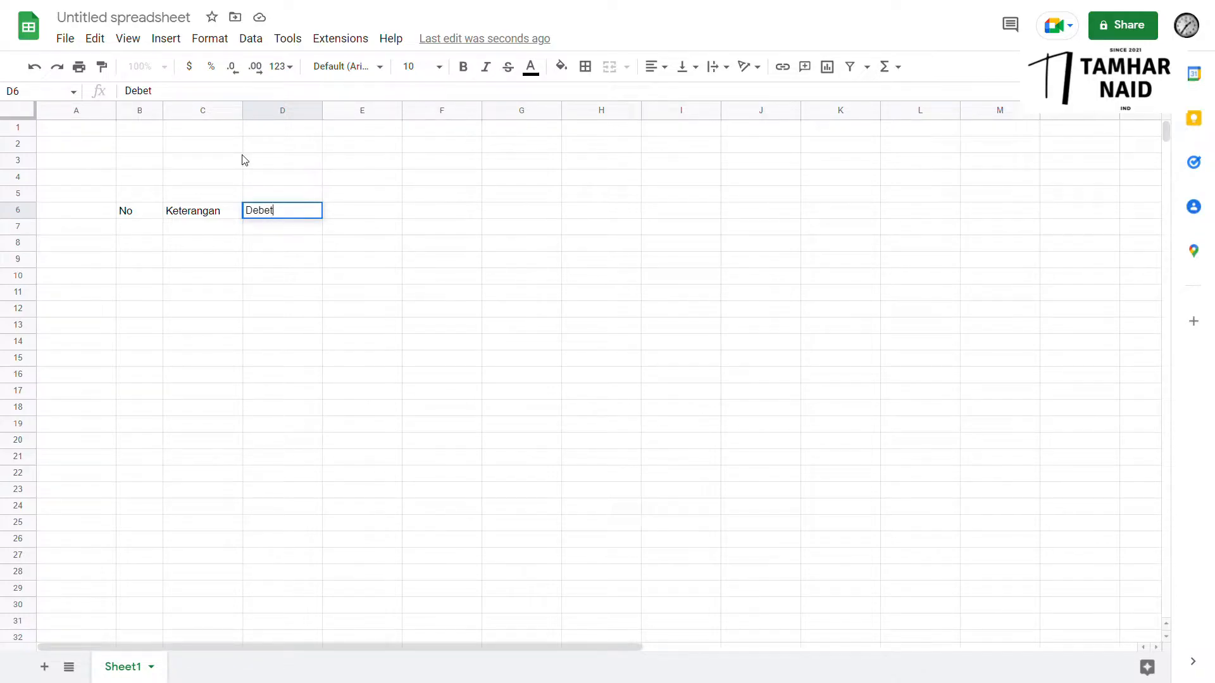
key("Tab")
type("K")
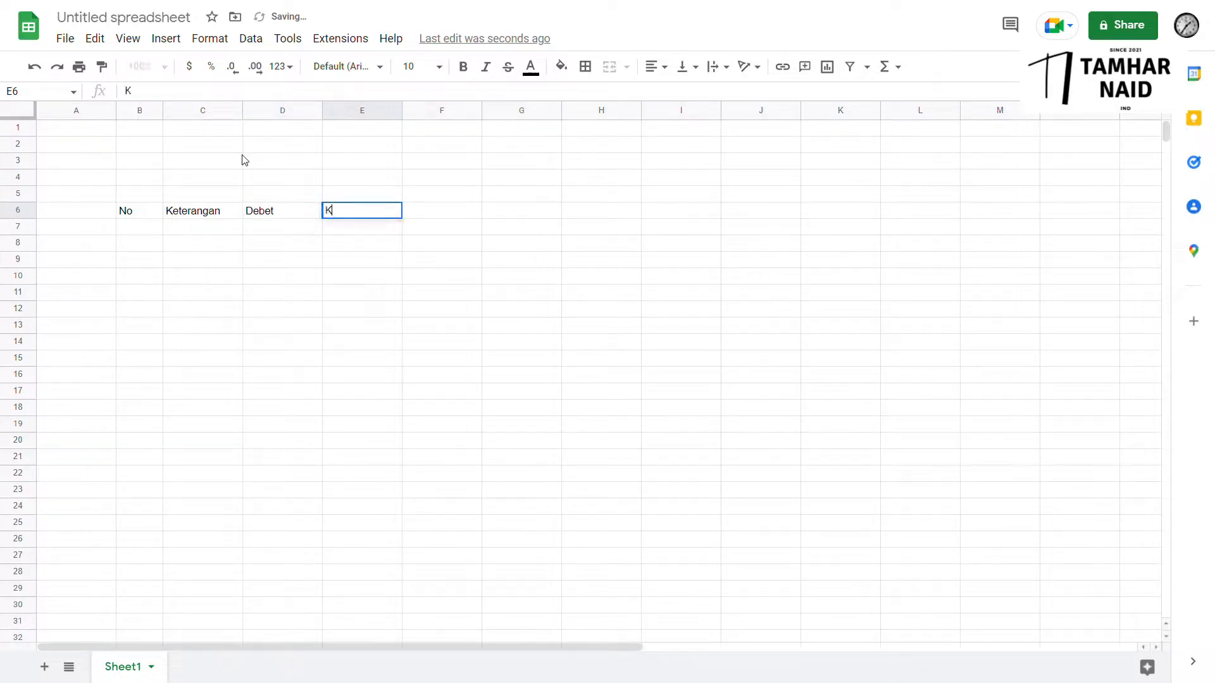
type("redit")
key("Tab")
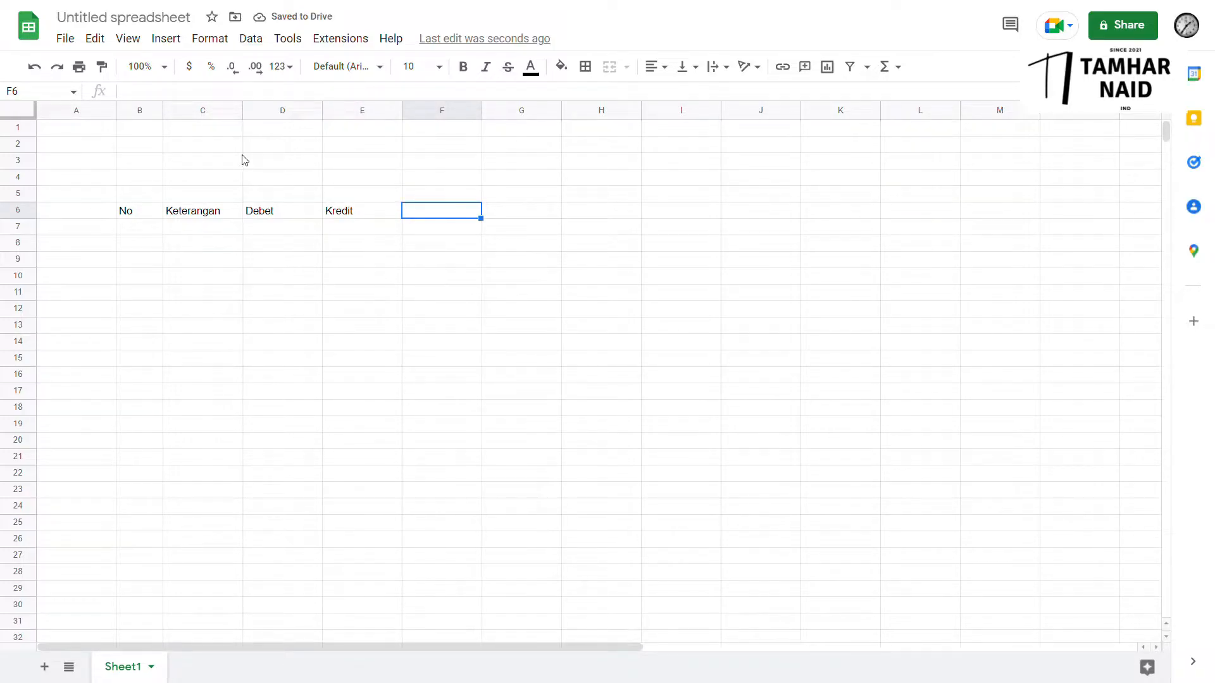
type("Total")
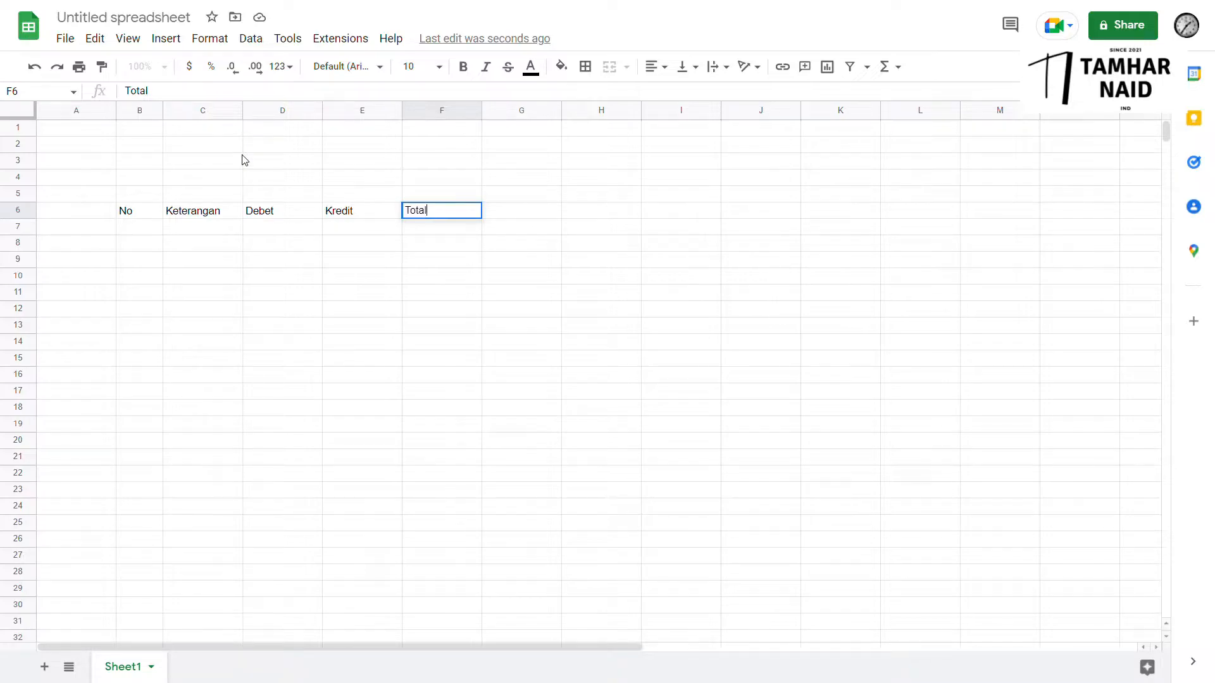
key("Return")
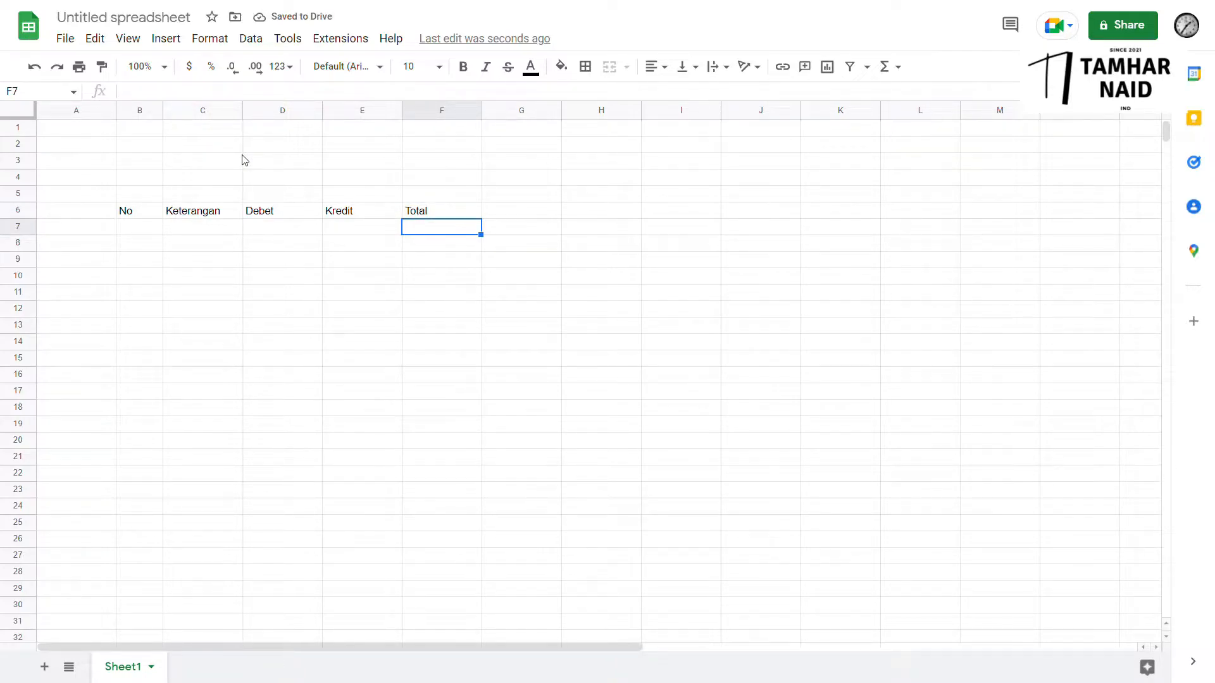
Center the header texts in B6:F6 horizontally.
left_click_drag(141, 209, 420, 219)
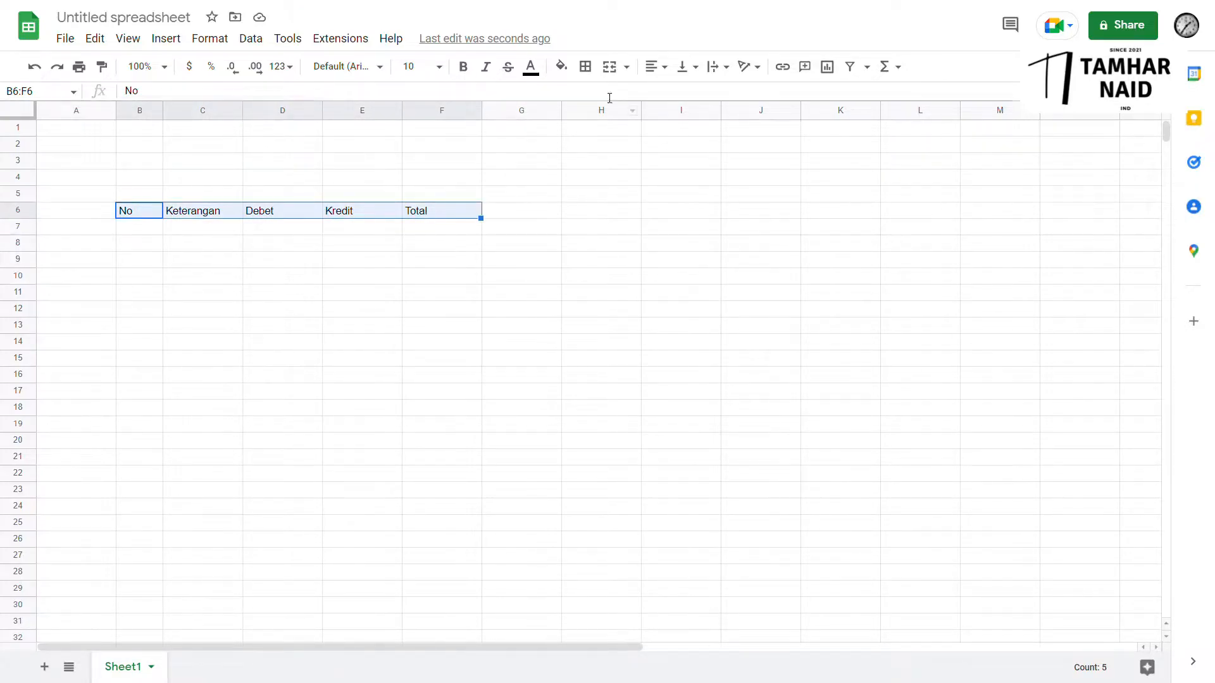
left_click(665, 75)
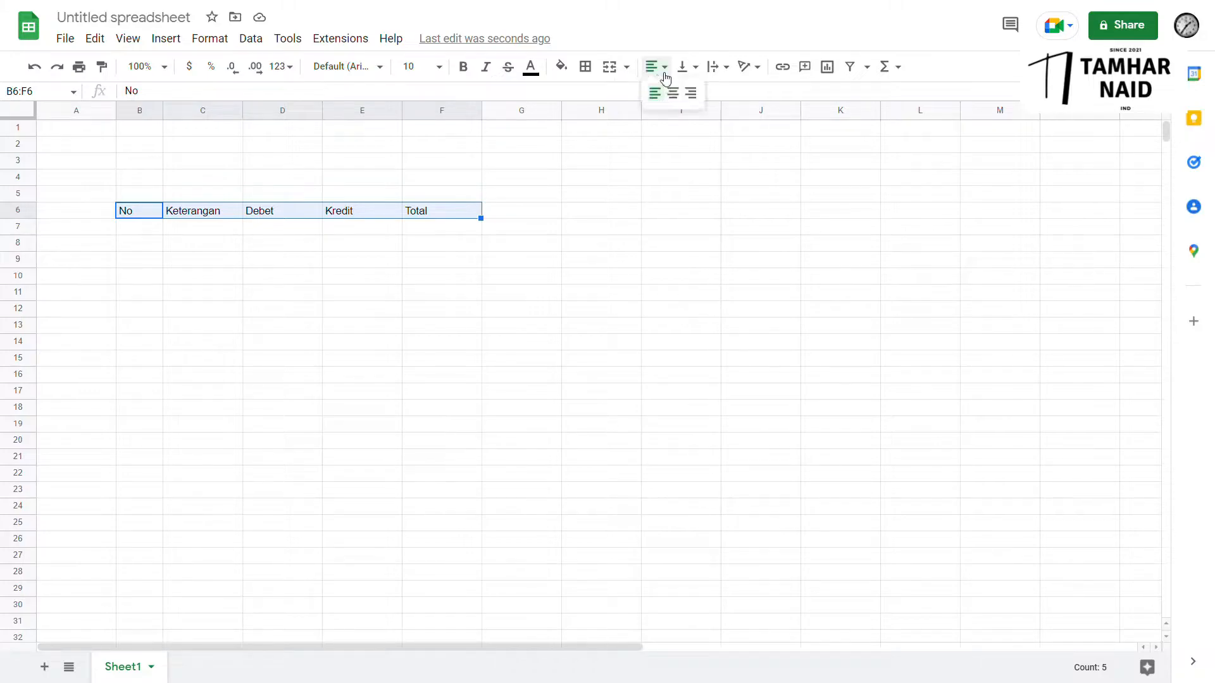
left_click(676, 92)
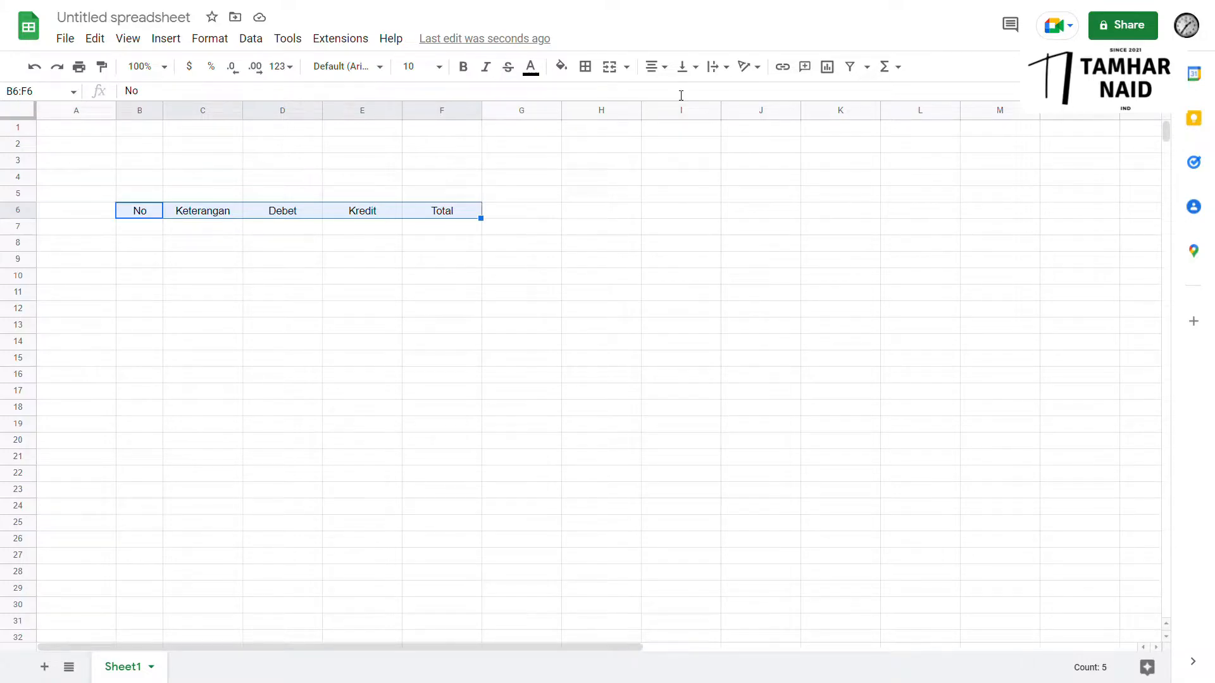
Fill the first row with number 1 in B7 and the description "uang kas bulan januari 2022" in C7.
left_click(301, 234)
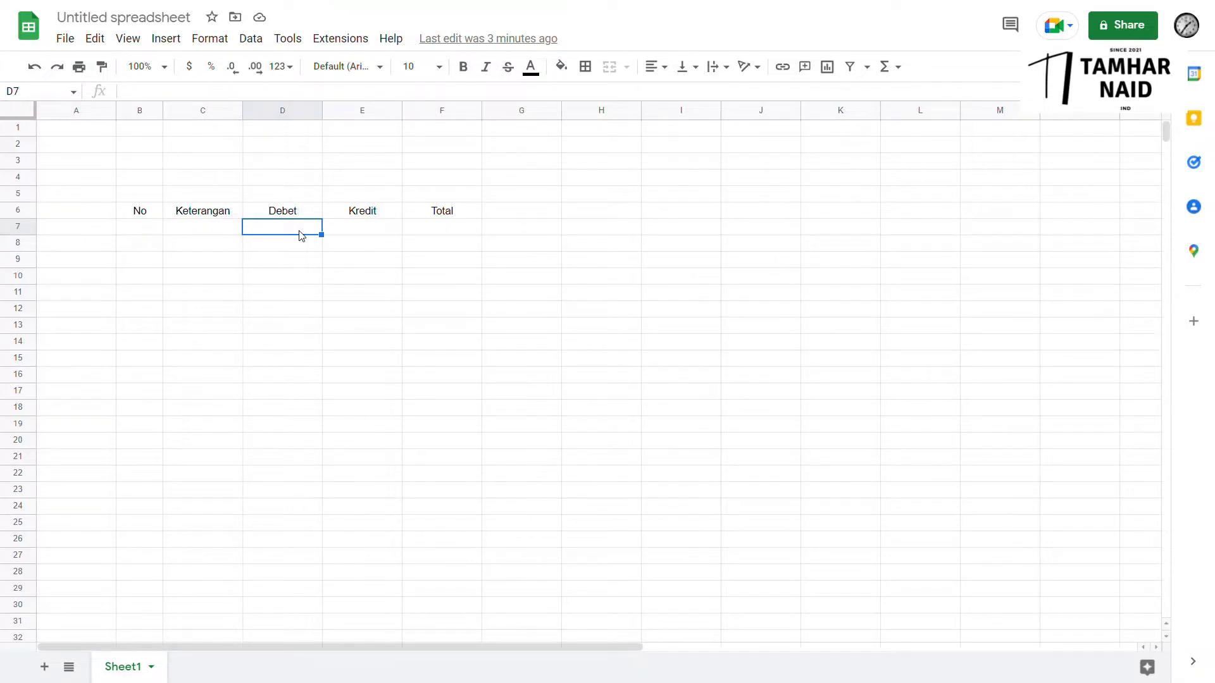
key("Left")
key("Left")
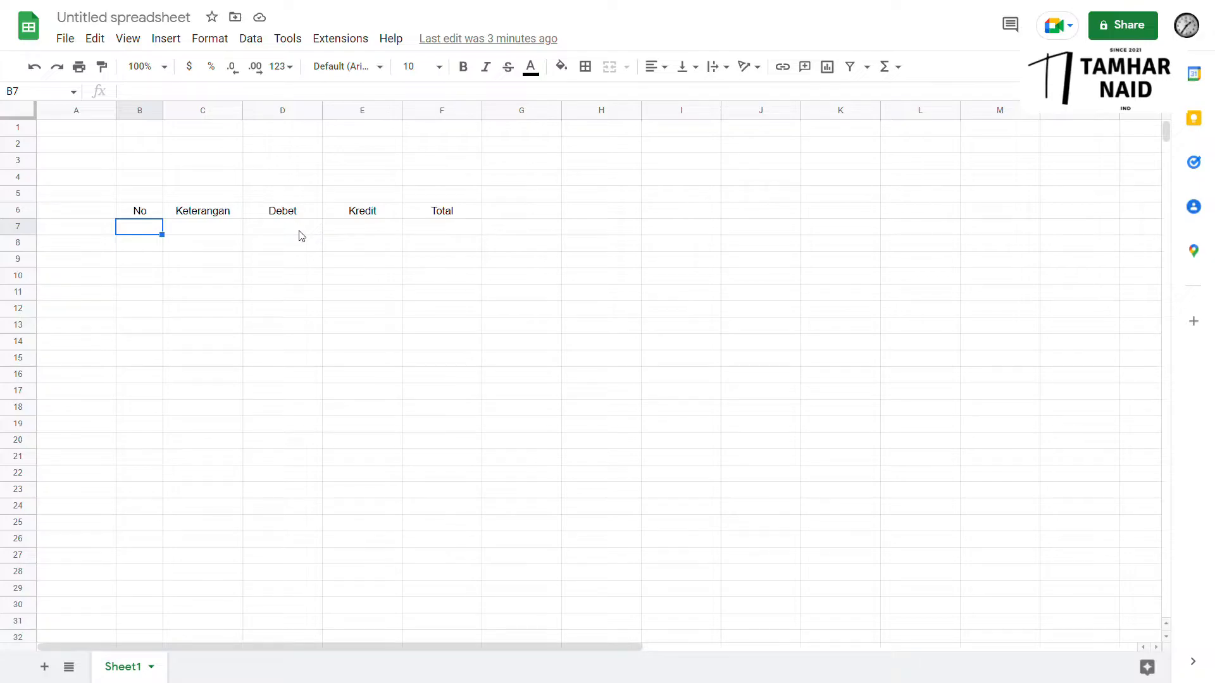
type("1")
key("Tab")
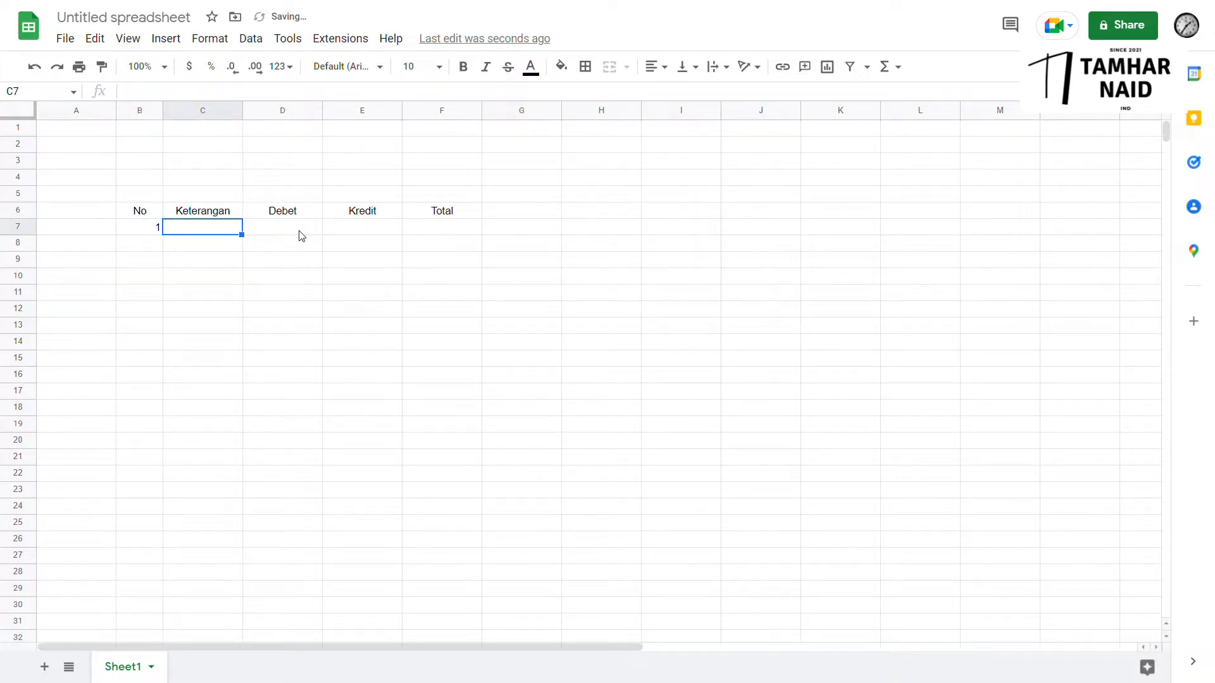
type("uang ka")
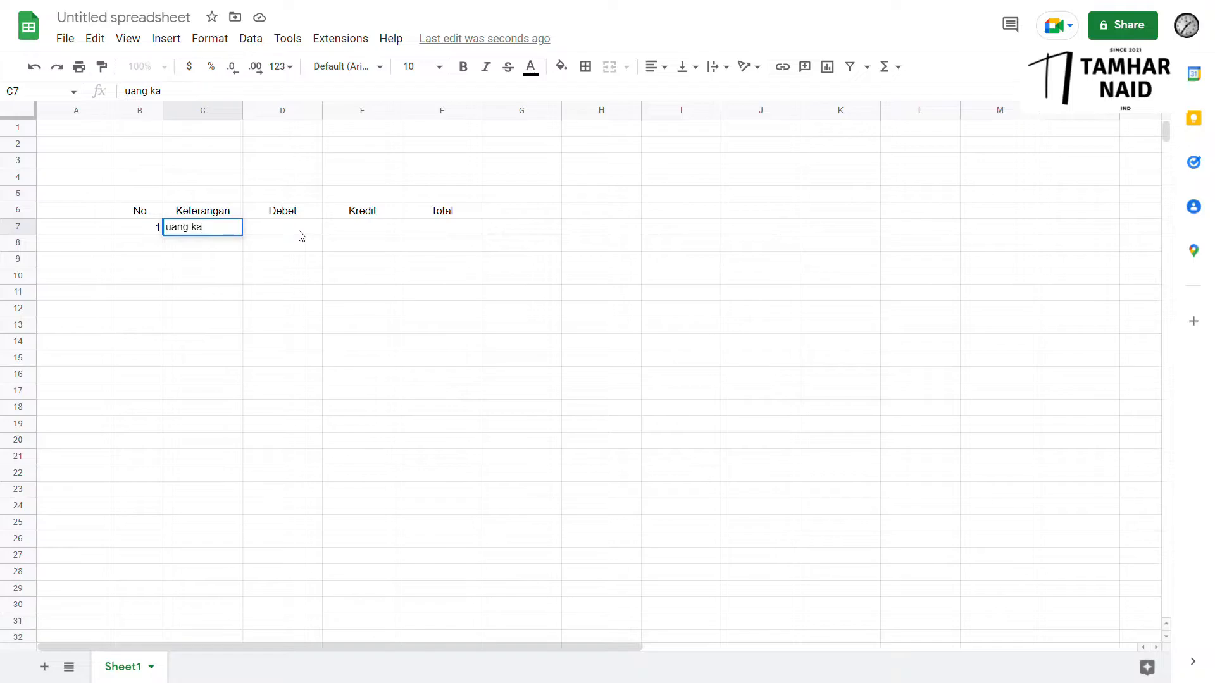
type("s bulan jan")
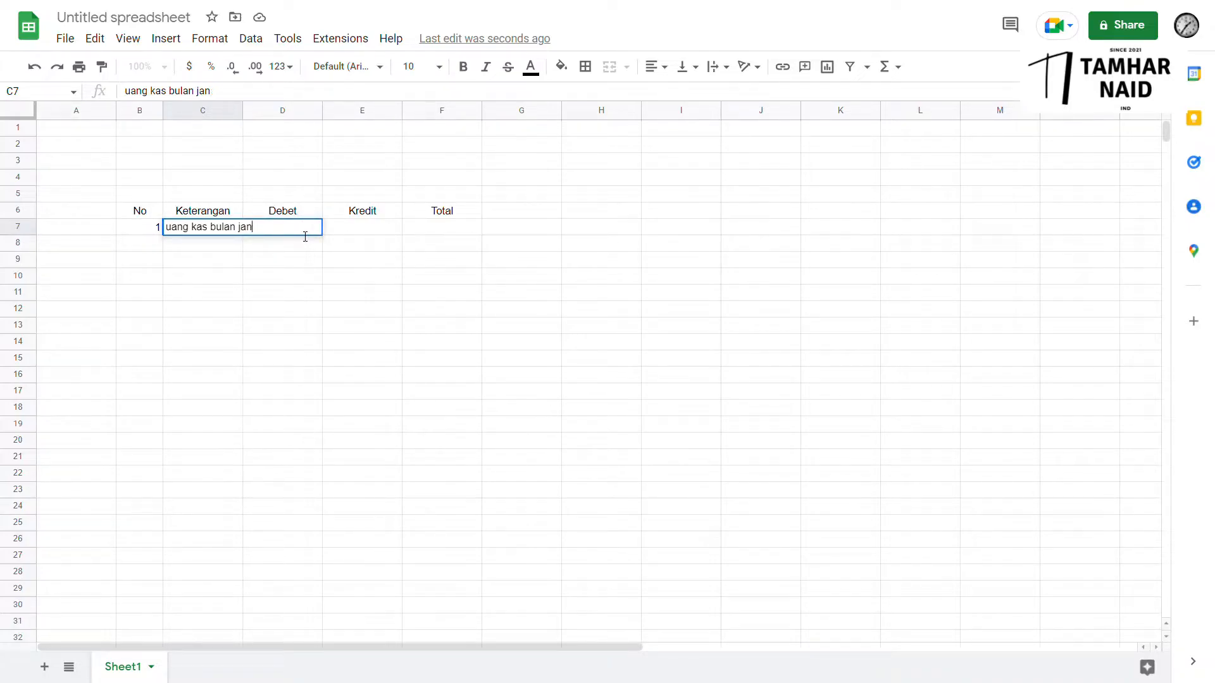
type("auari 200")
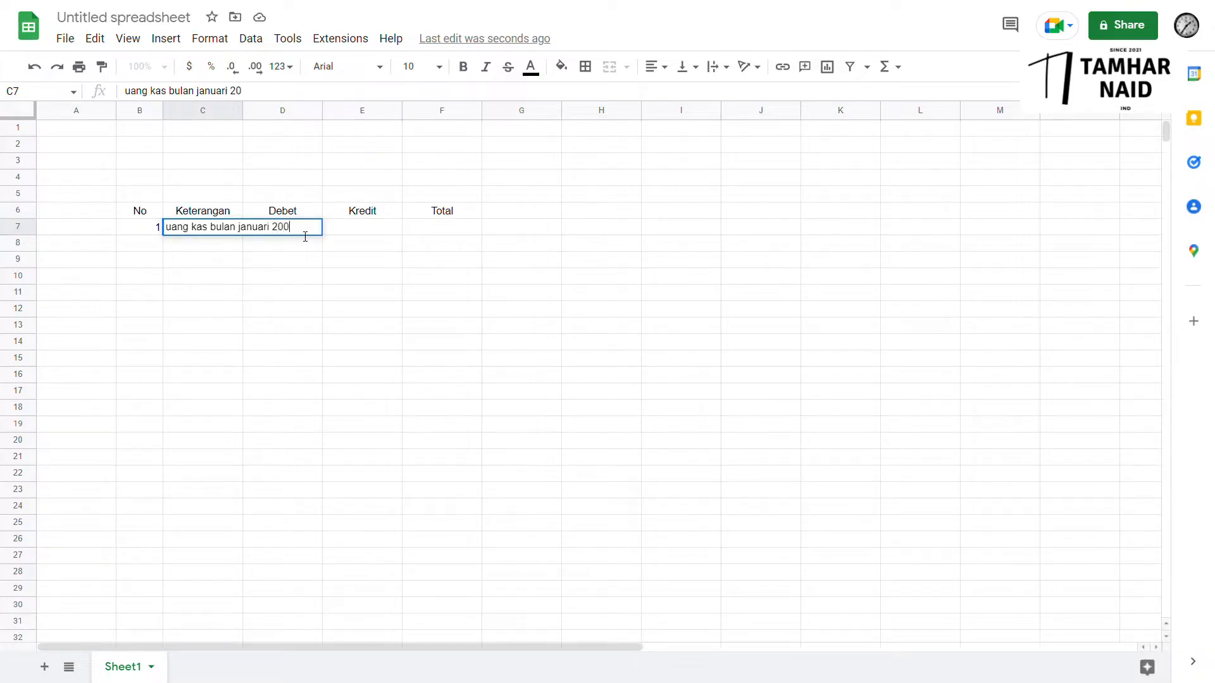
key("BackSpace")
type("22")
key("Return")
Enter 5000000 as the Debet amount of the first row, in D7.
left_click(350, 232)
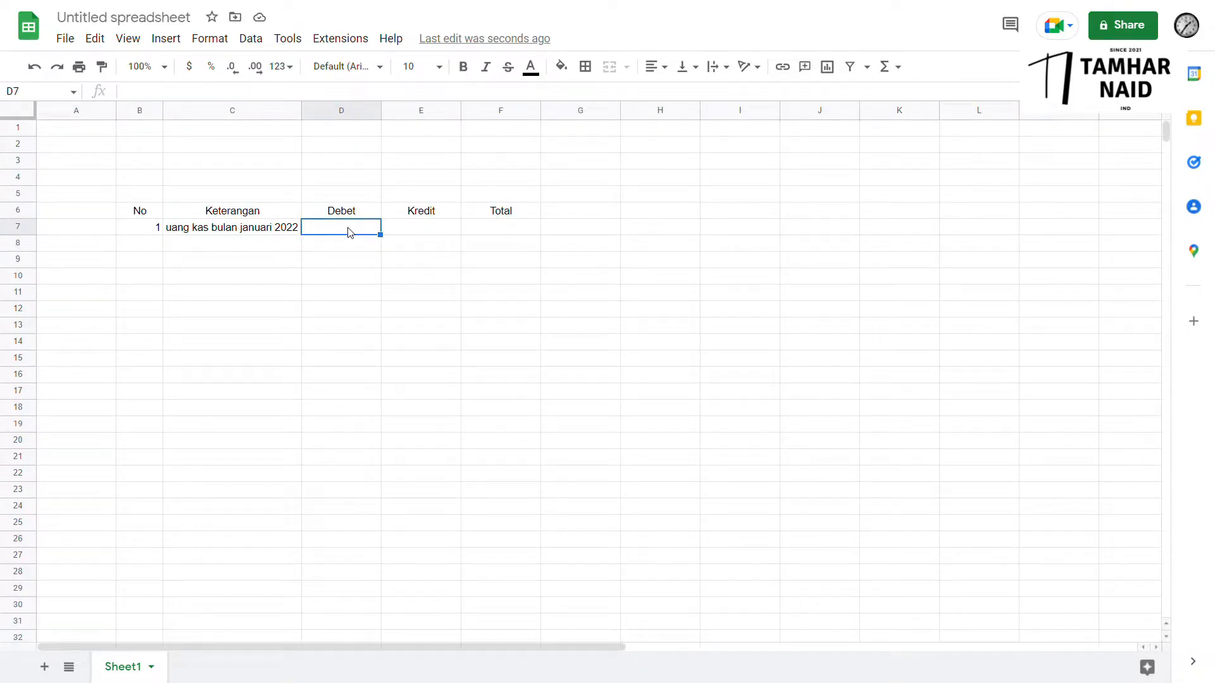
type("50000")
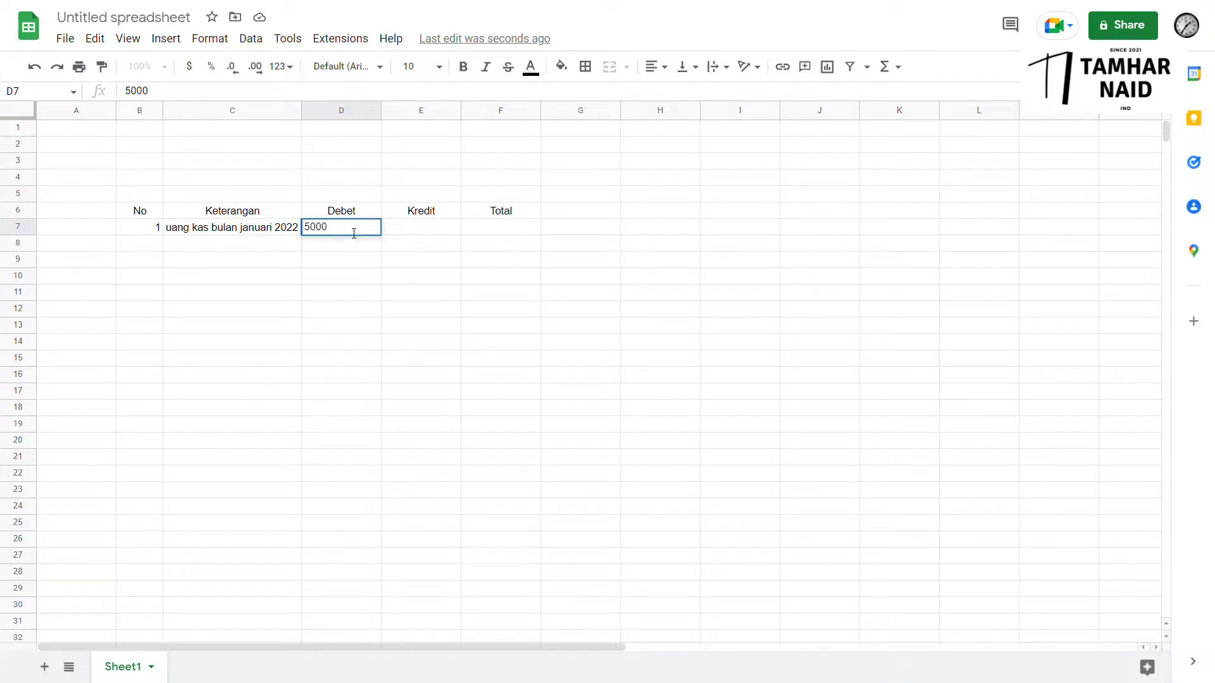
key("BackSpace")
type("000")
key("Return")
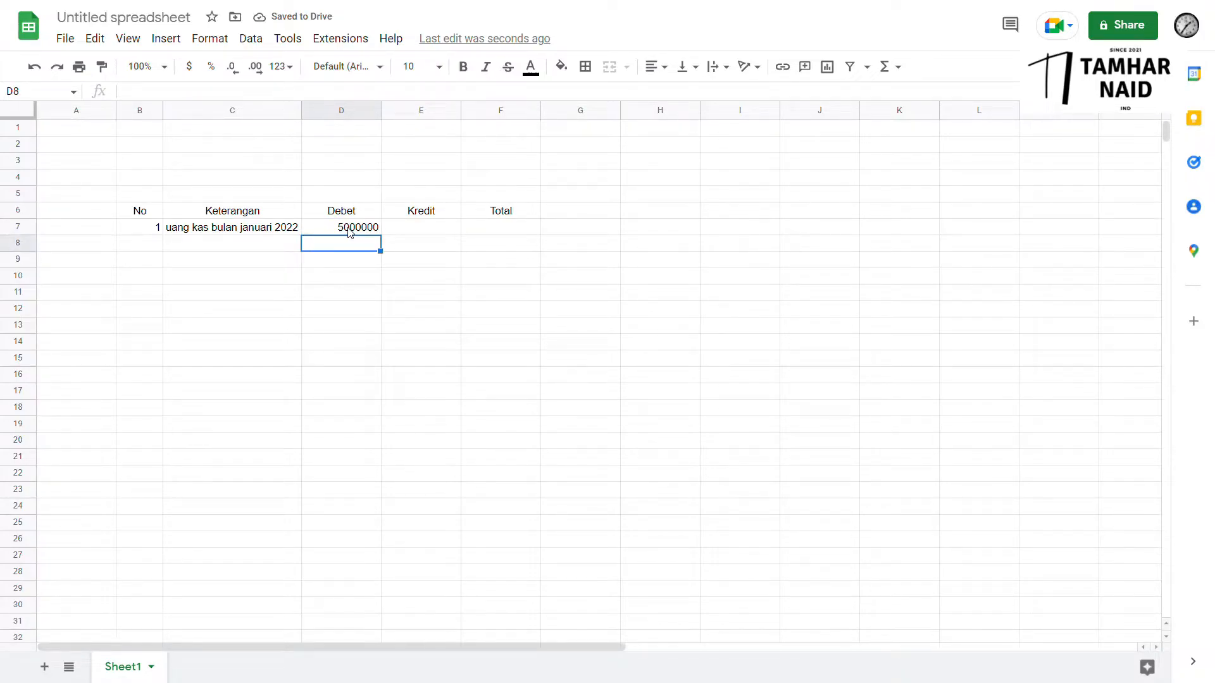
Number the second row 2 in B8 and copy the description from C7 into C8.
left_click(154, 245)
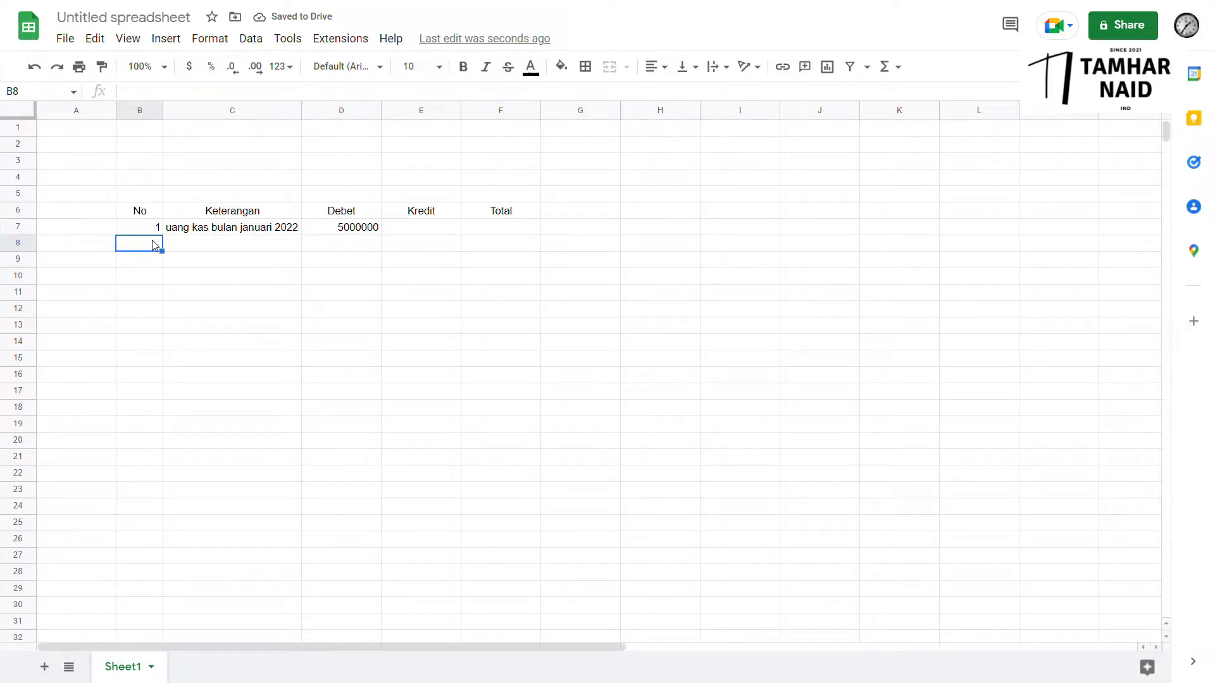
type("2")
key("Tab")
key("Up")
key("ctrl+c")
key("Down")
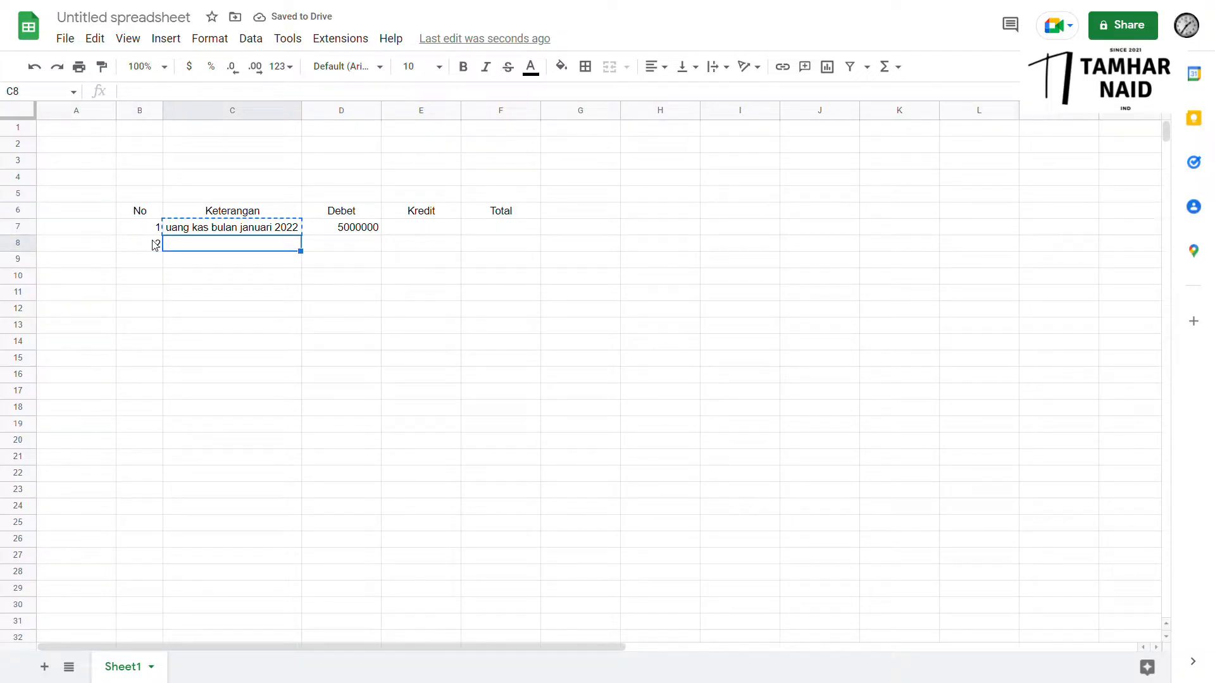
key("ctrl+v")
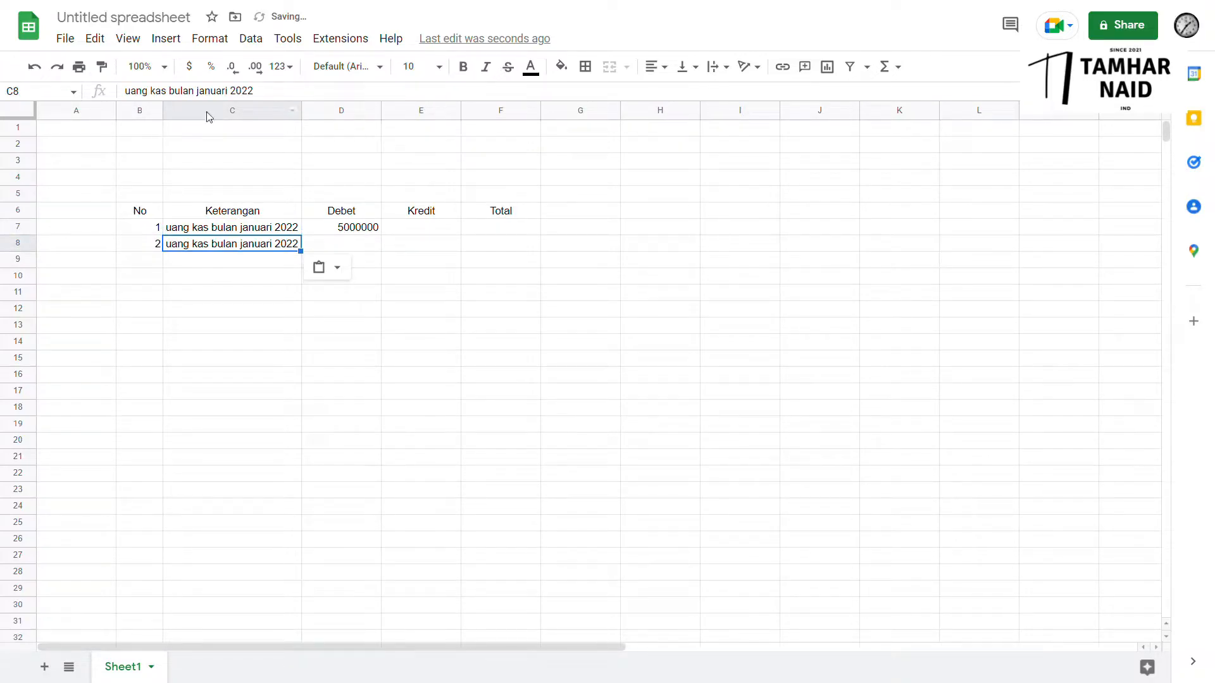
Change the month in the C8 description so it reads "uang kas bulan februari 2022".
left_click(235, 94)
key("BackSpace")
key("BackSpace")
key("BackSpace")
key("BackSpace")
key("BackSpace")
key("BackSpace")
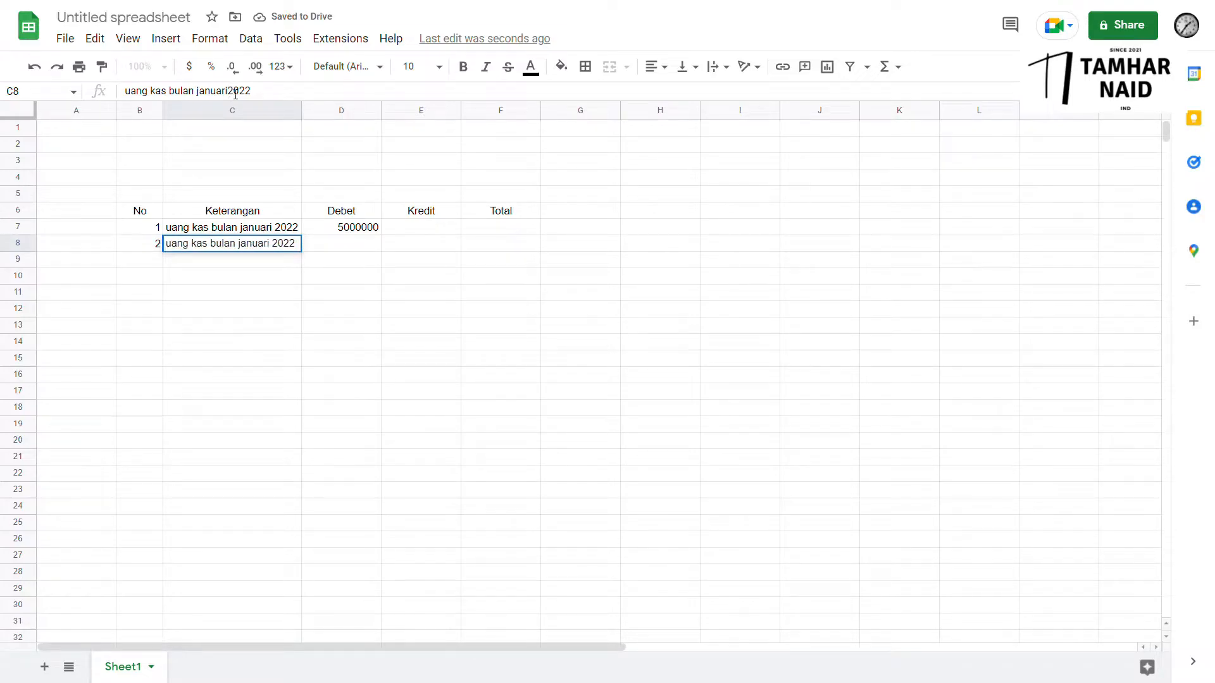
key("BackSpace")
key("BackSpace")
type("fe")
type("bruar")
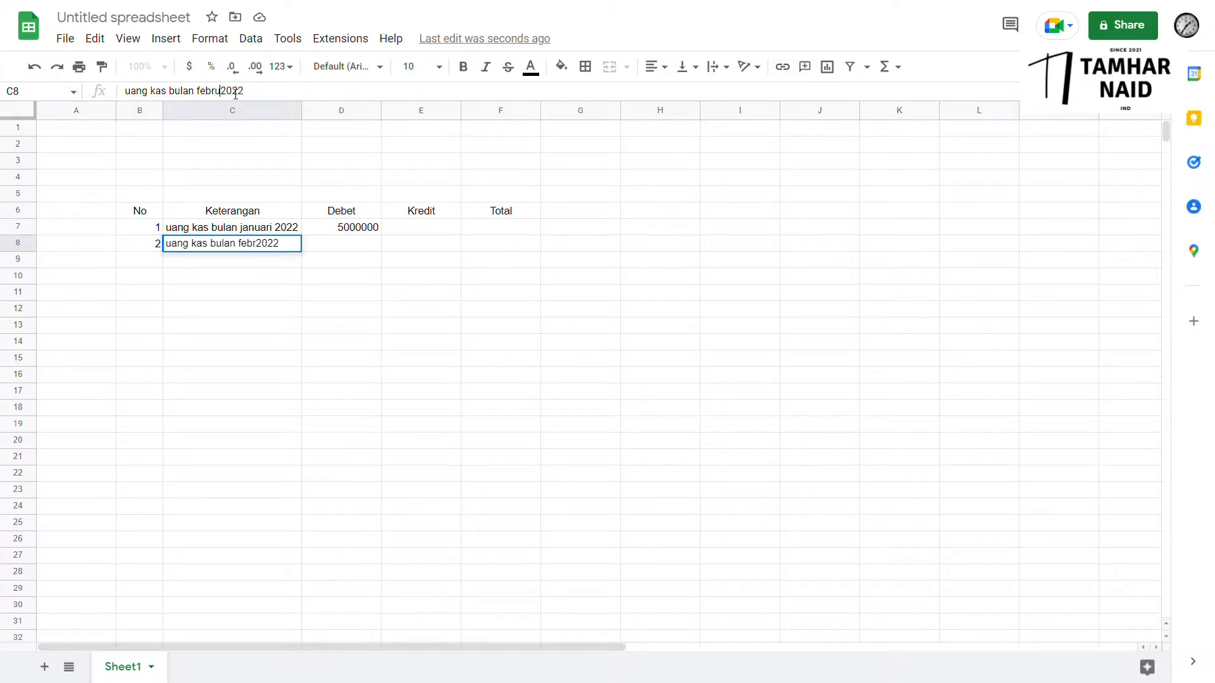
type("i")
key("Return")
Copy the Debet amount from D7 into D8 for the second row.
key("Tab")
key("Up")
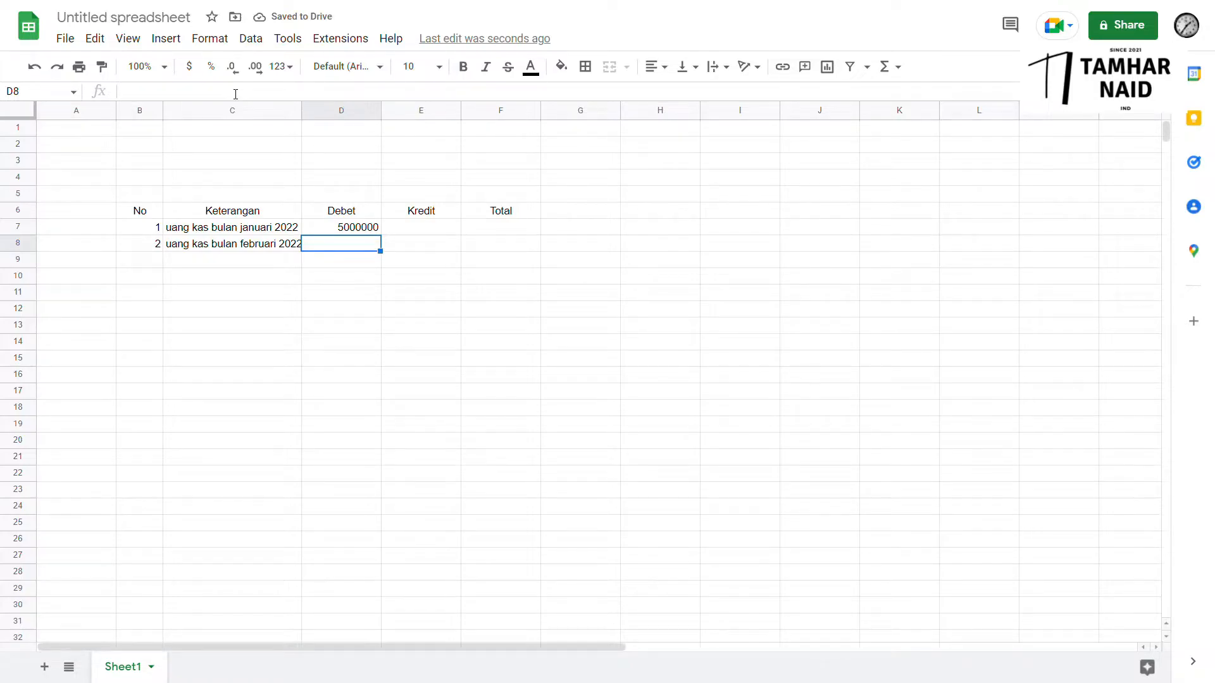
key("Up")
key("ctrl+c")
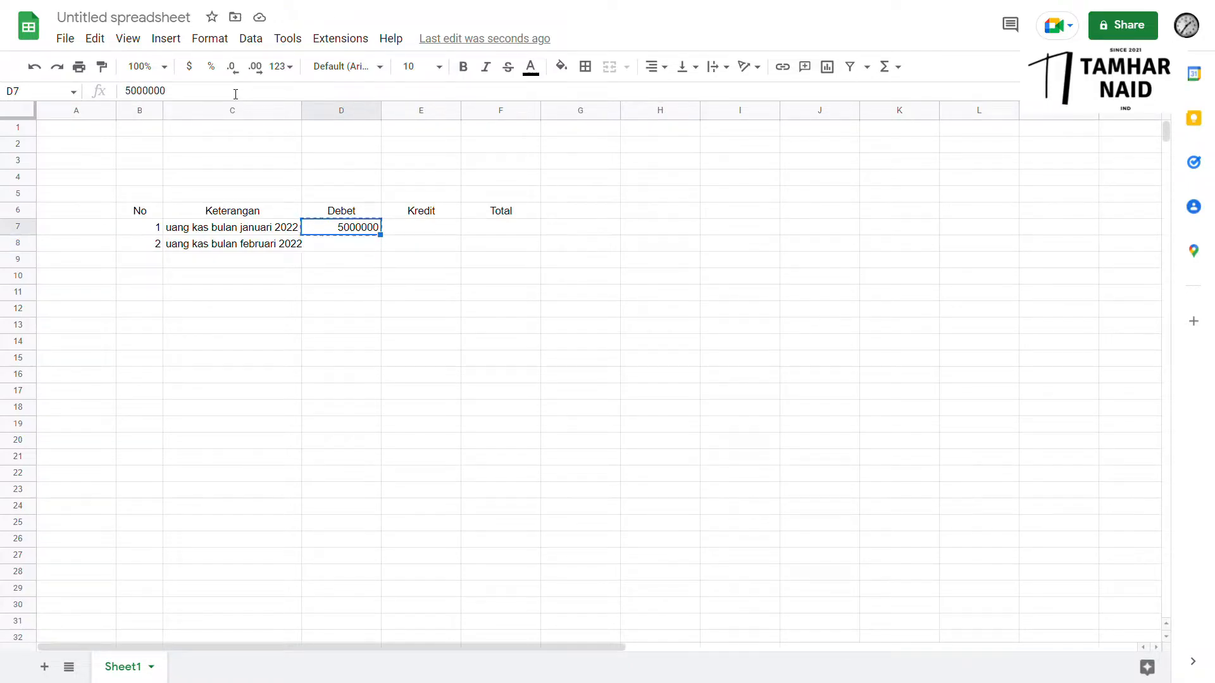
key("Down")
key("ctrl+v")
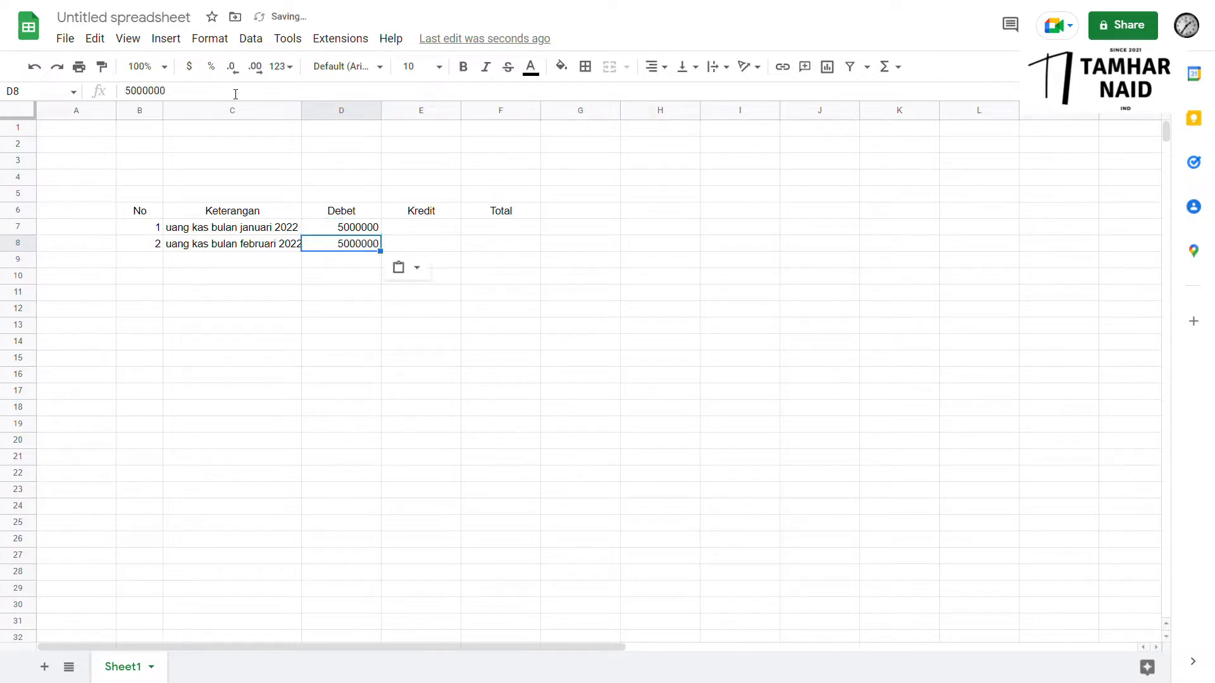
Fill the third row with number 3 in B9 and the description "kegiatan rekreasi" in C9.
key("Down")
key("Left")
key("Left")
type("3")
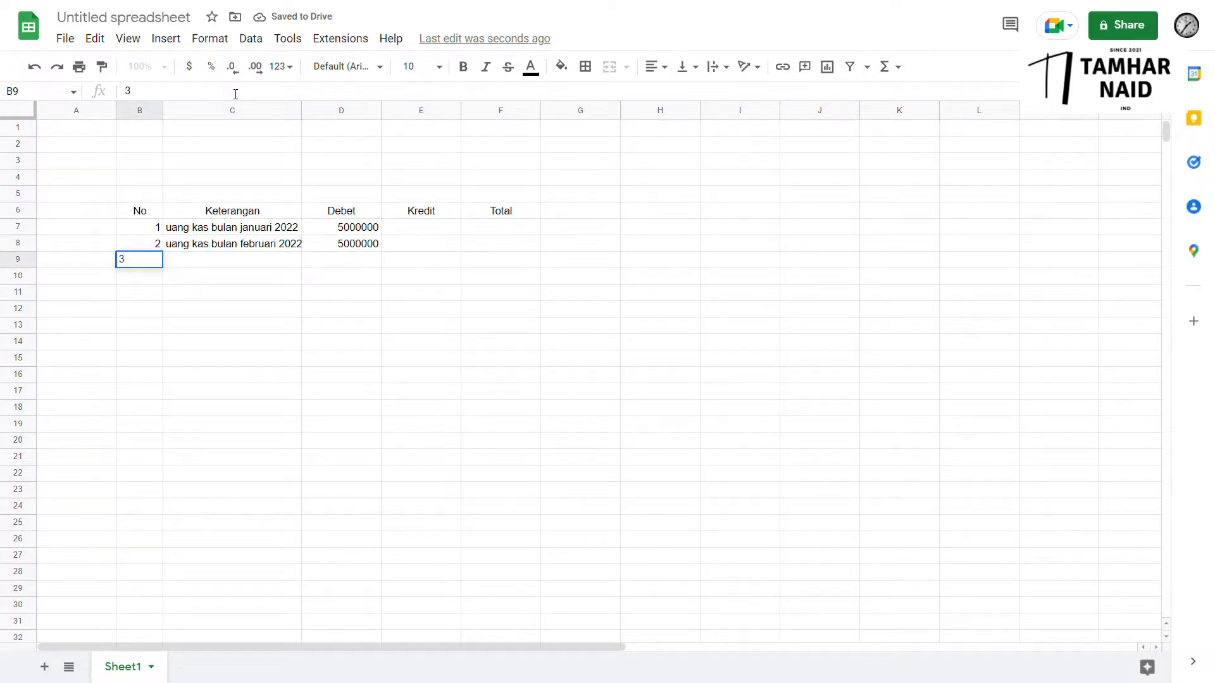
key("Tab")
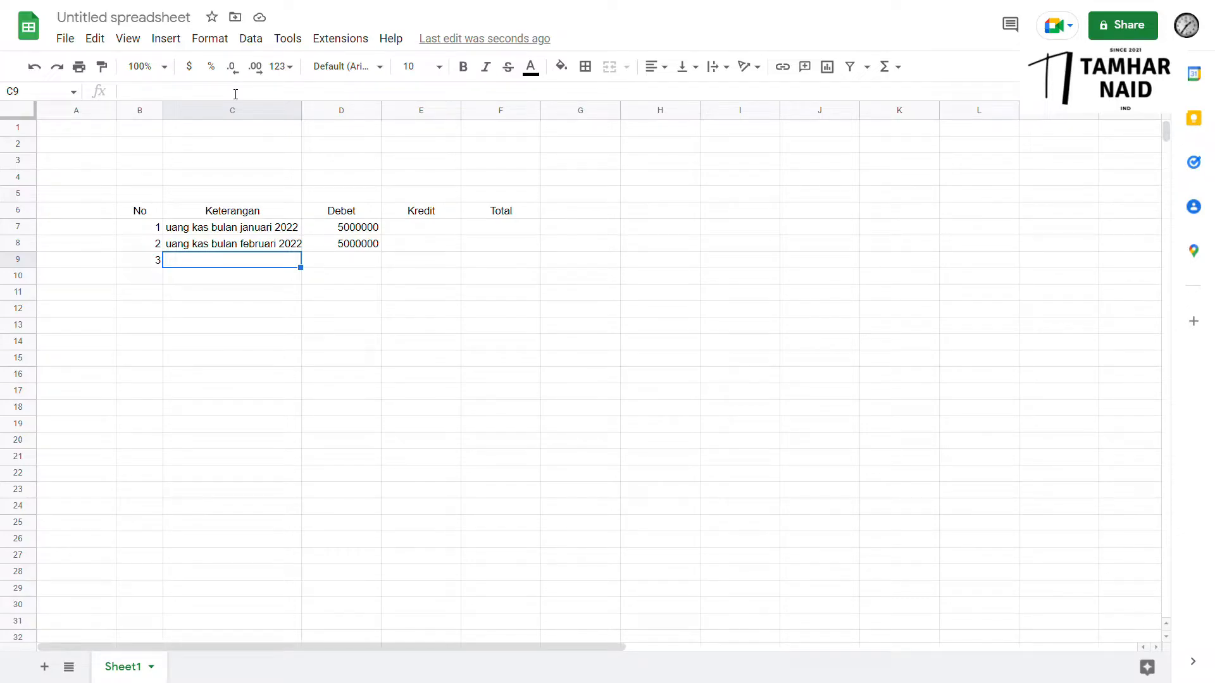
type("ke")
key("BackSpace")
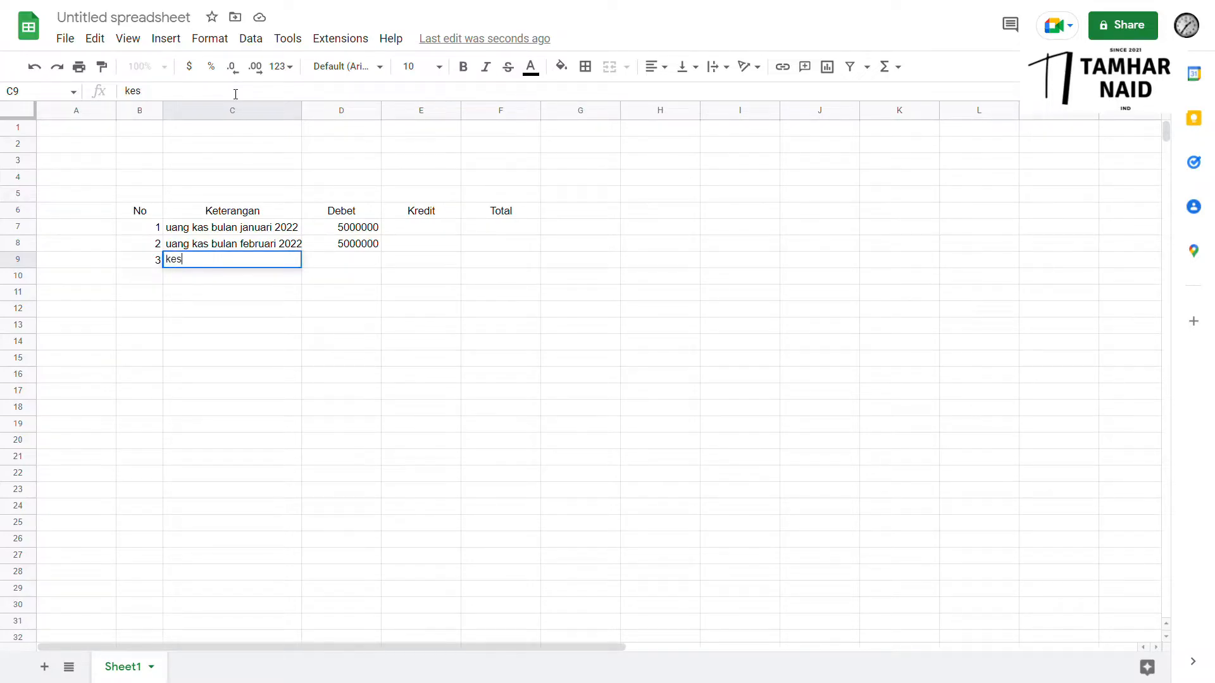
type("giatan rekres")
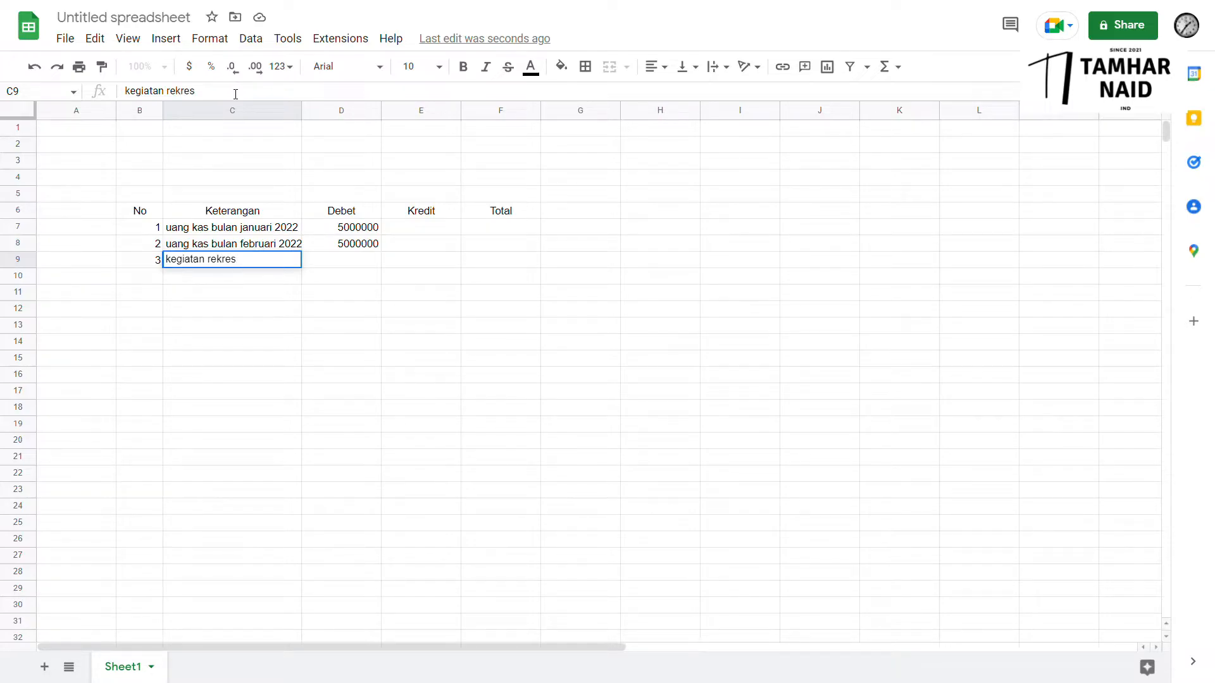
key("BackSpace")
key("BackSpace")
key("BackSpace")
type("reas")
key("Tab")
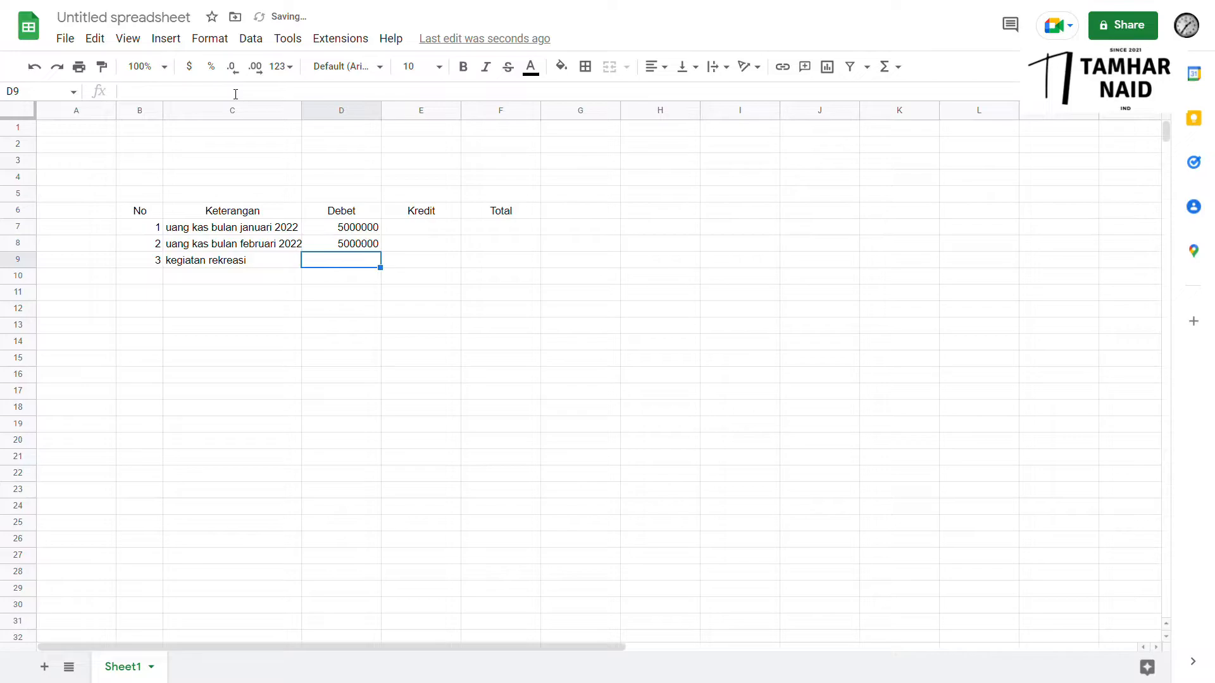
Enter 4000000 as the Kredit amount of the third row, in E9.
key("Tab")
type("400000")
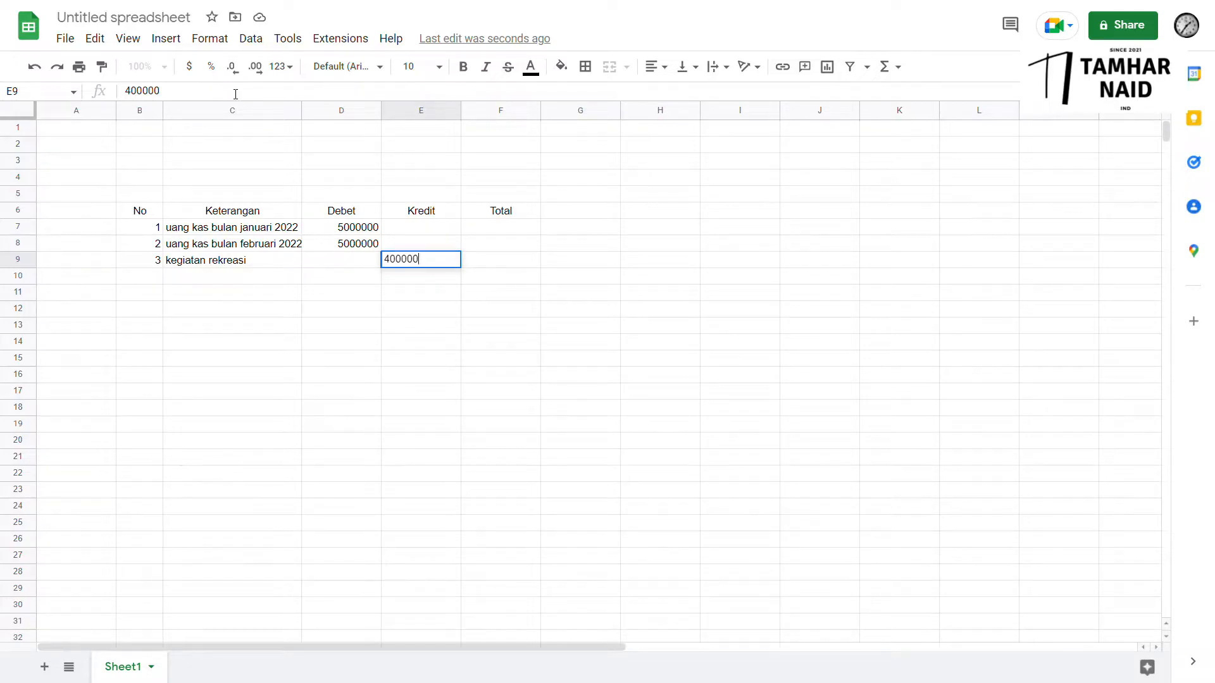
type("0")
key("Return")
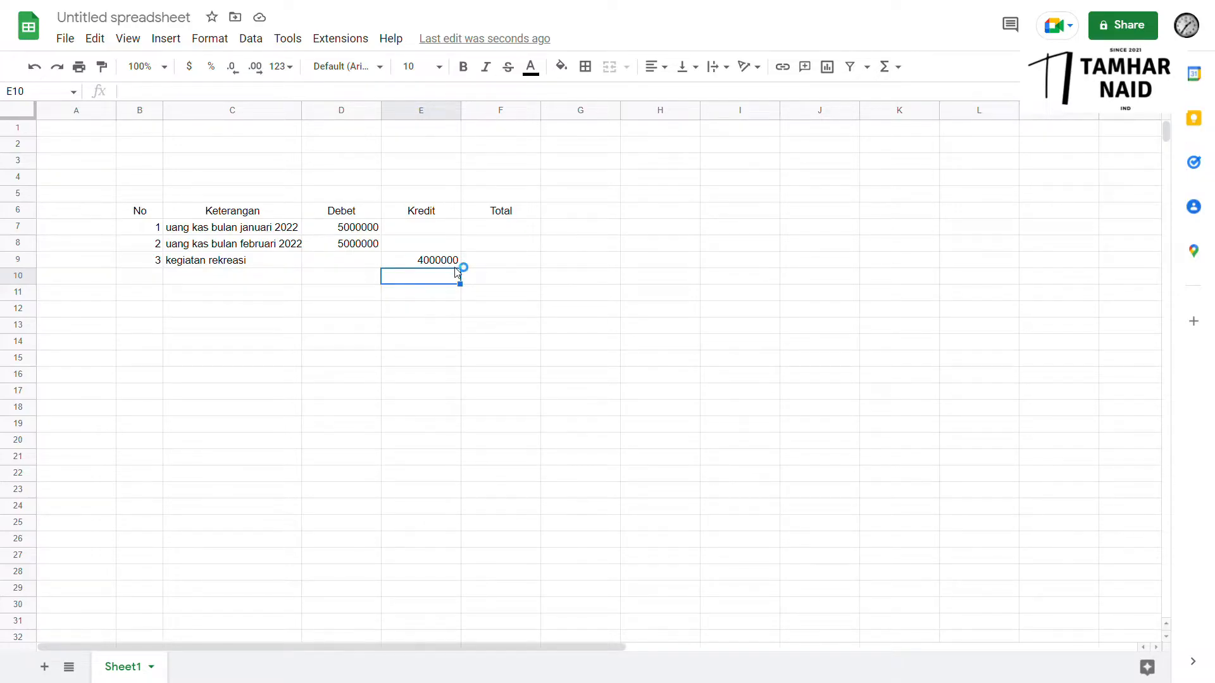
Number the next three table rows 4, 5 and 6 in cells B10 to B12.
left_click(457, 261)
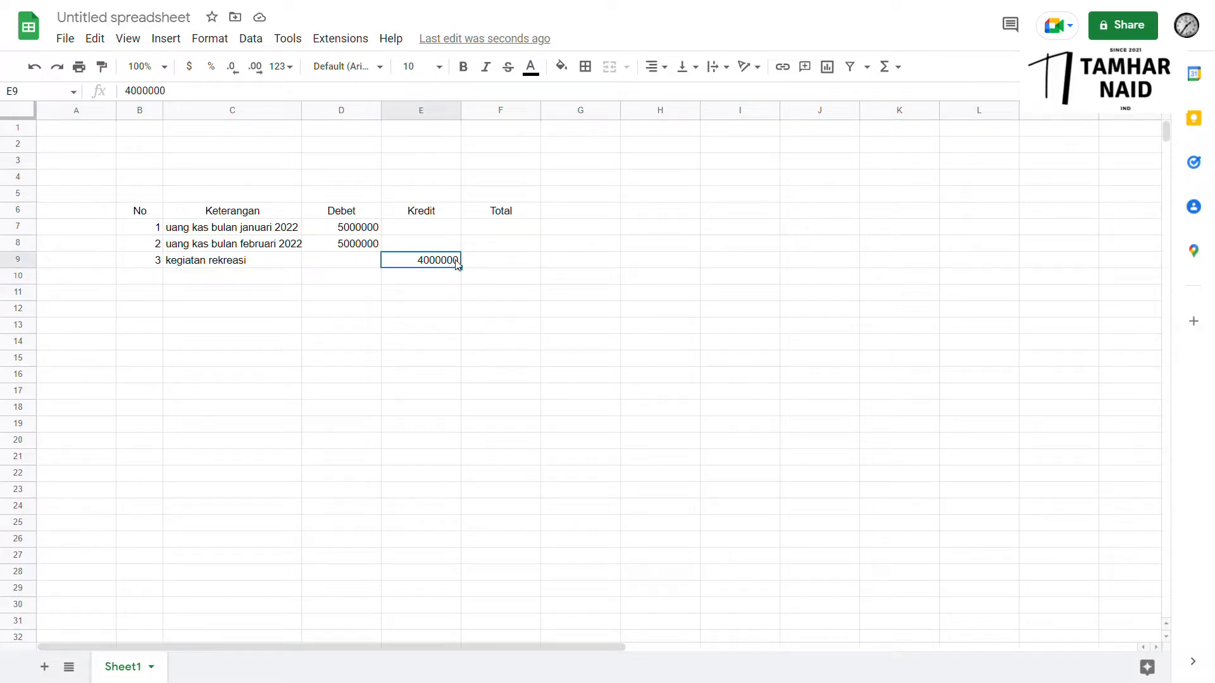
left_click(270, 263)
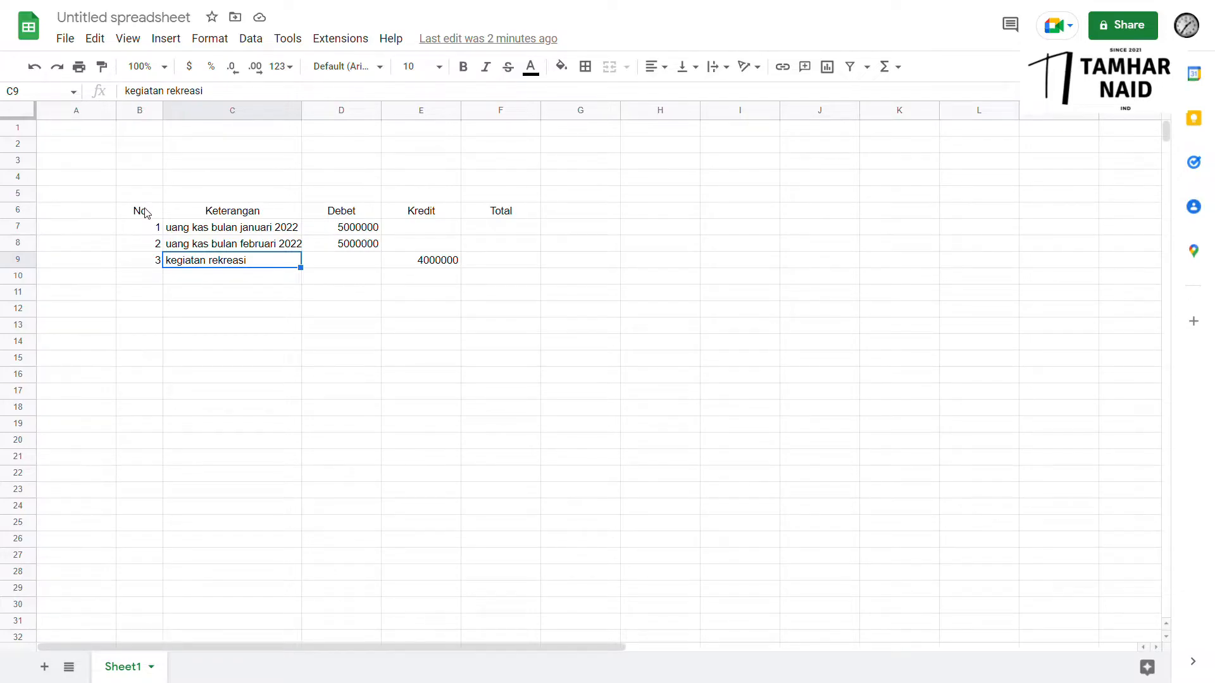
left_click(149, 281)
type("4")
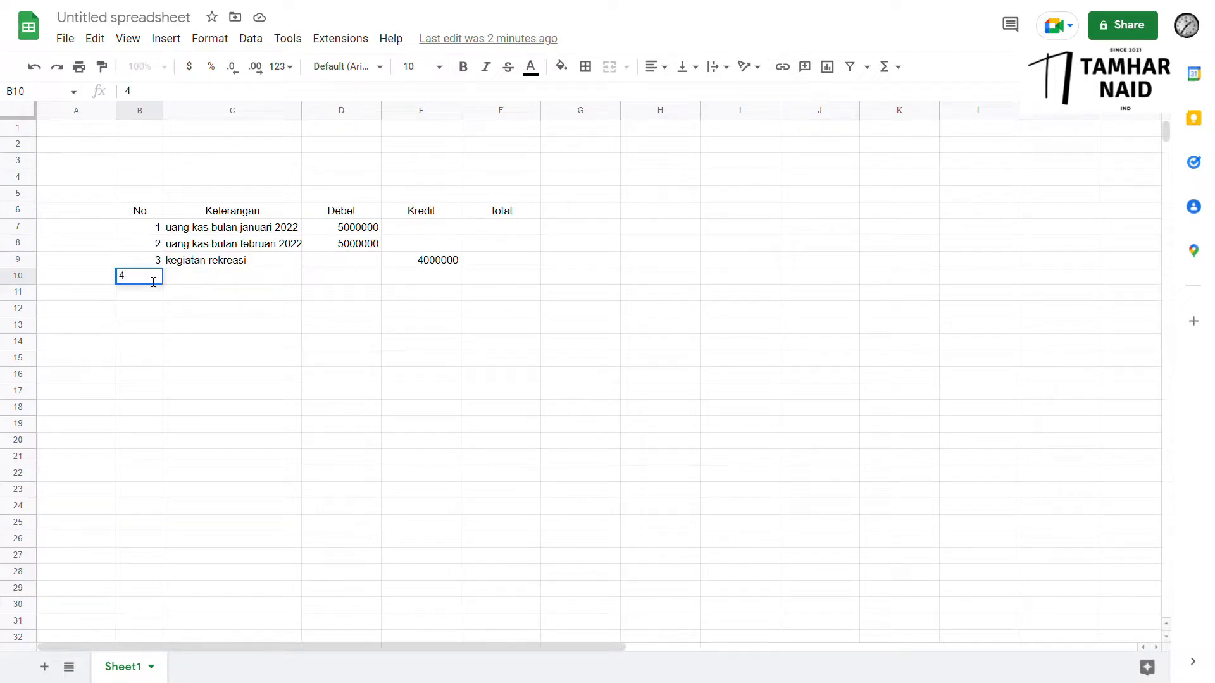
key("Return")
type("5")
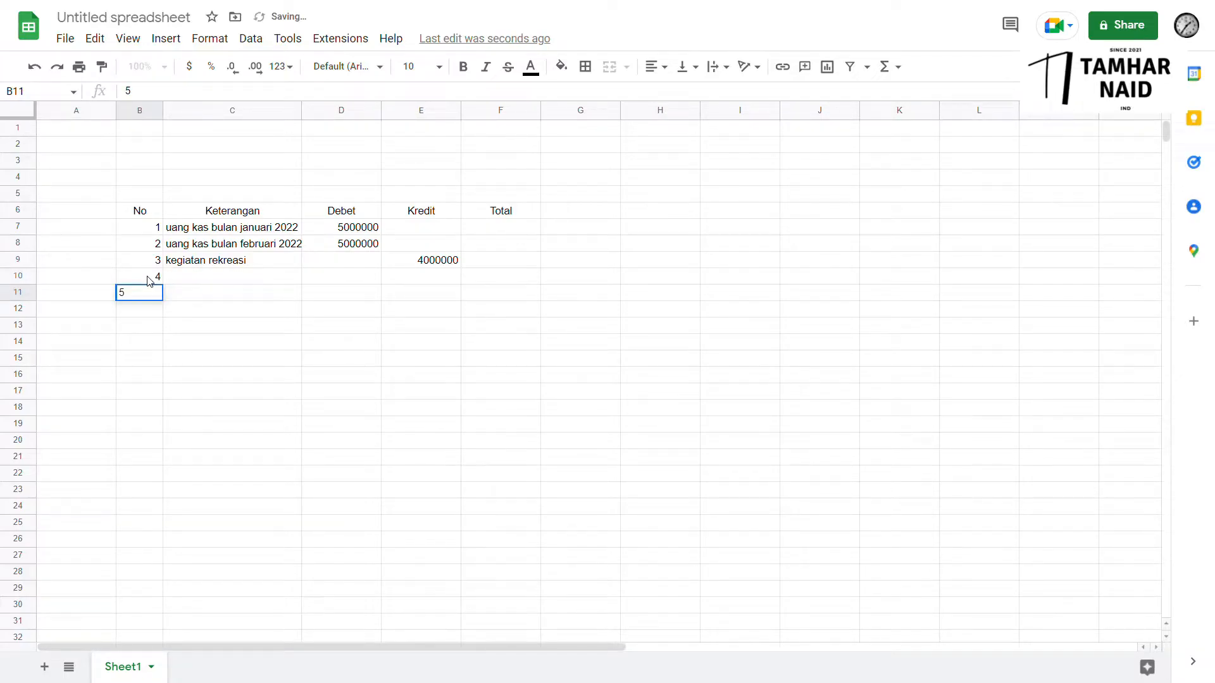
key("Return")
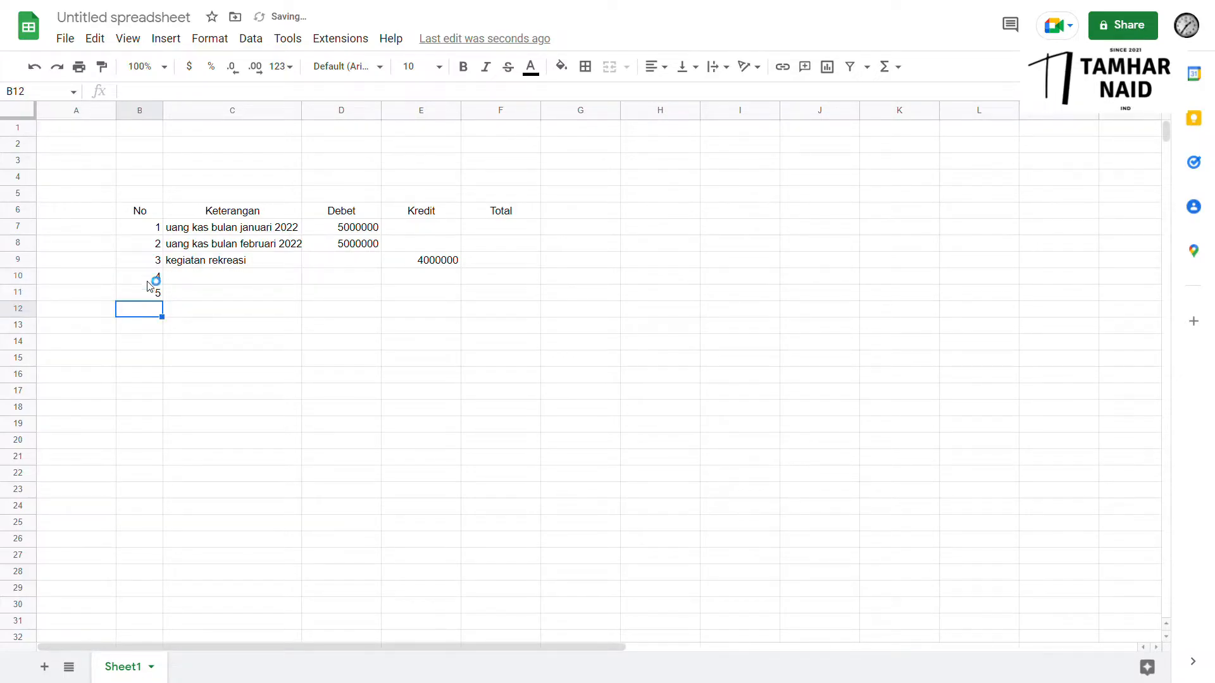
type("6")
key("Return")
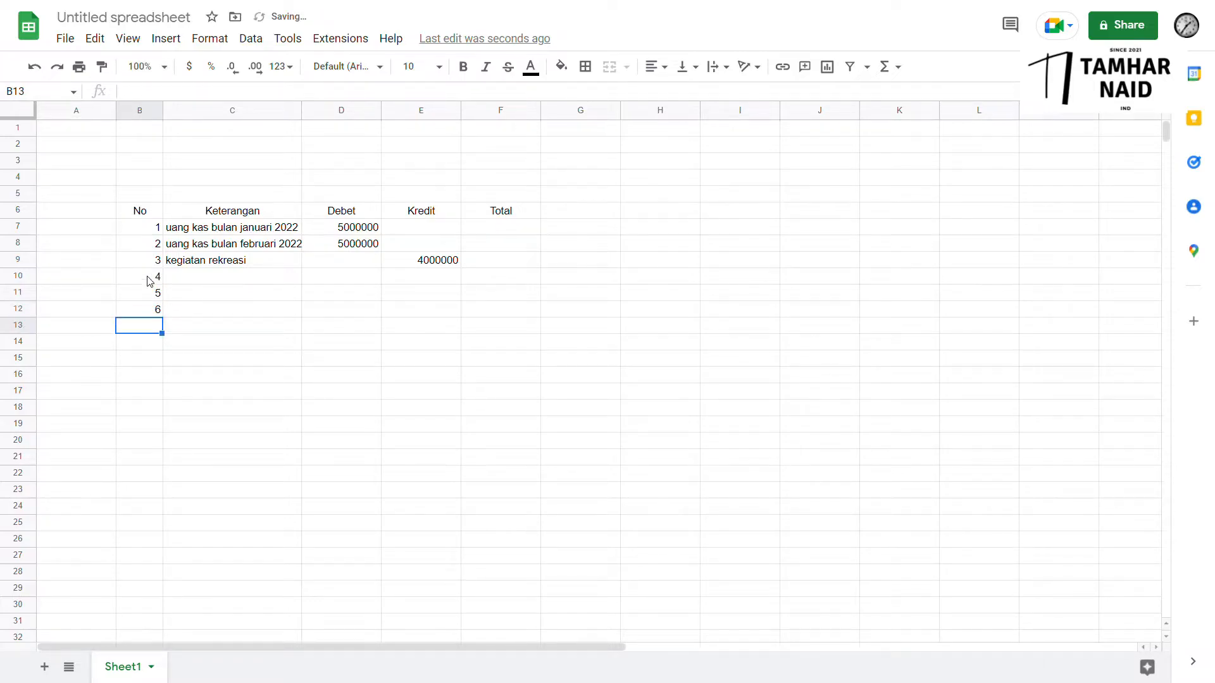
Apply all borders to the table range B6:F12 and centre its contents horizontally.
left_click_drag(137, 213, 480, 317)
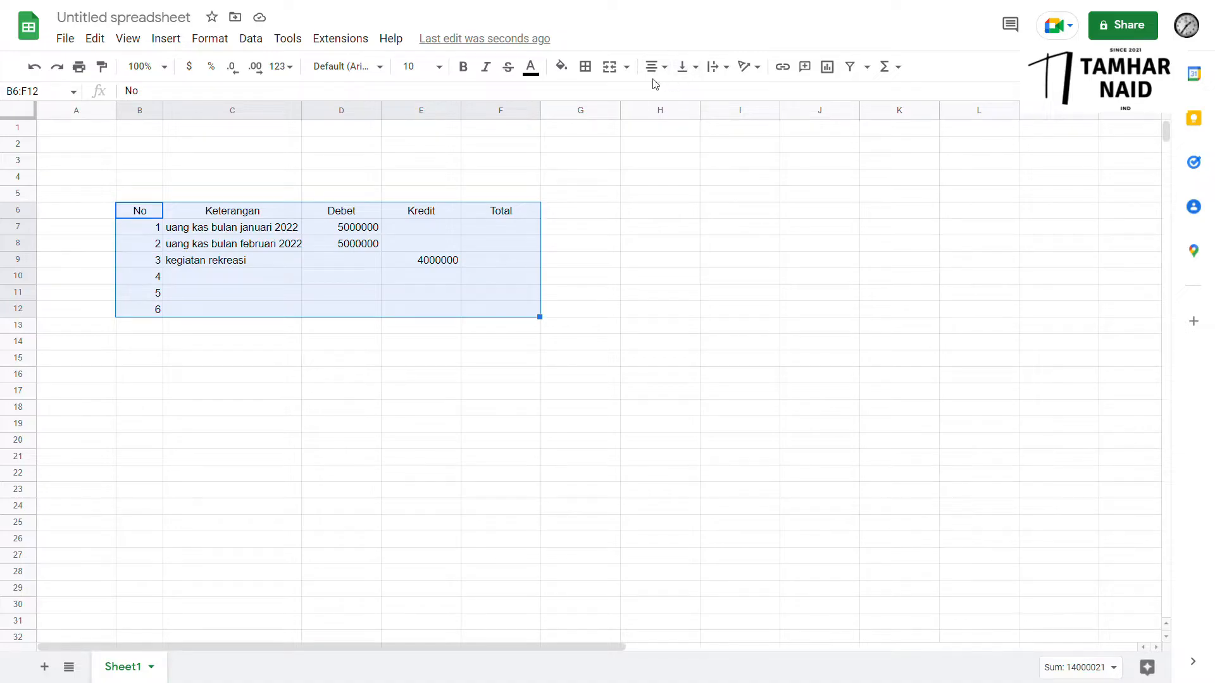
left_click(588, 68)
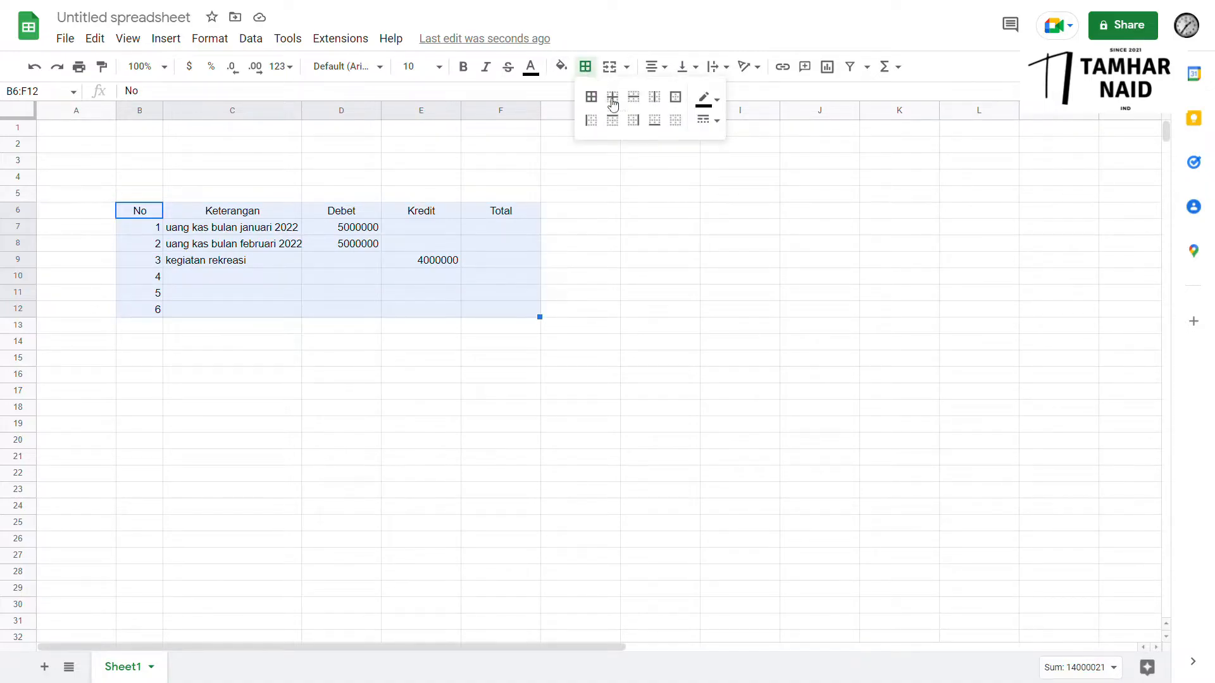
left_click(591, 97)
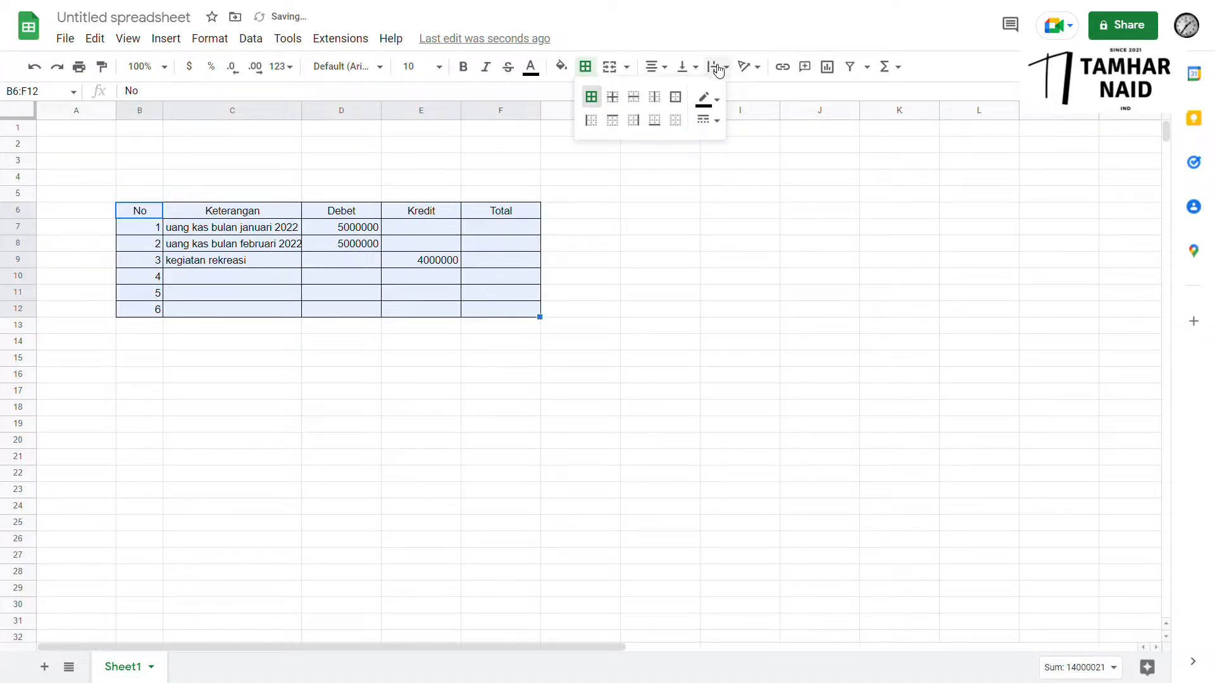
left_click(657, 67)
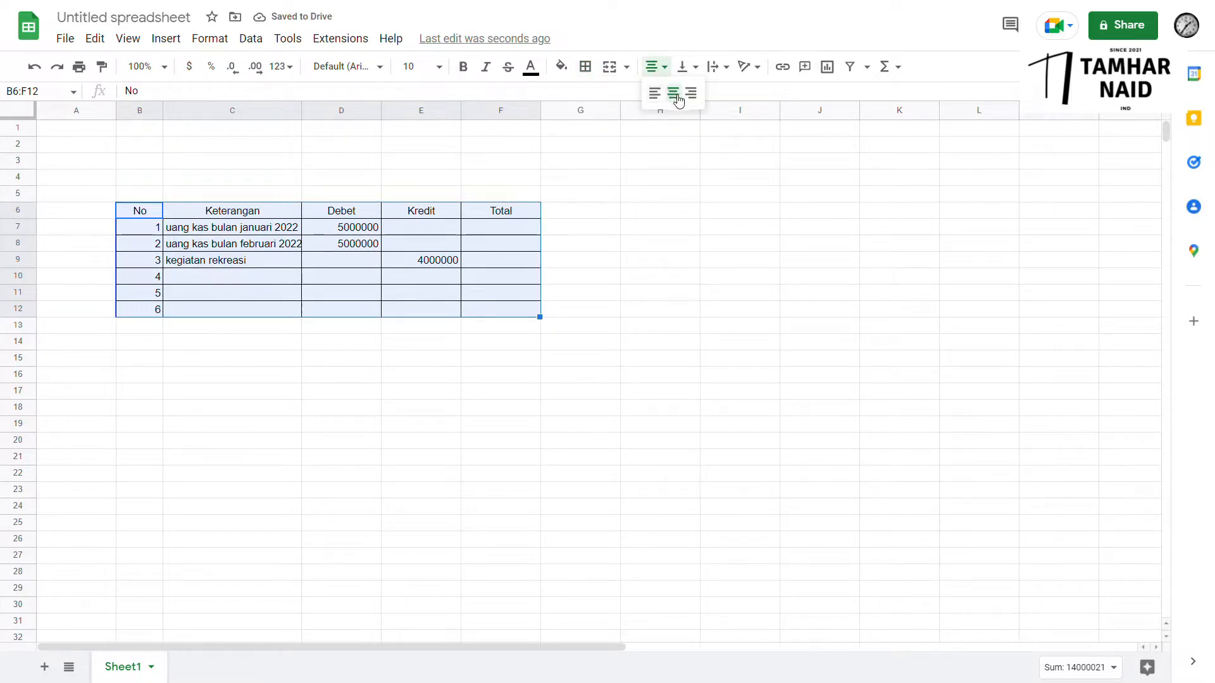
left_click(670, 93)
Left-align the descriptions in C7:C9 and widen column C slightly so the longest description fits.
left_click(253, 244)
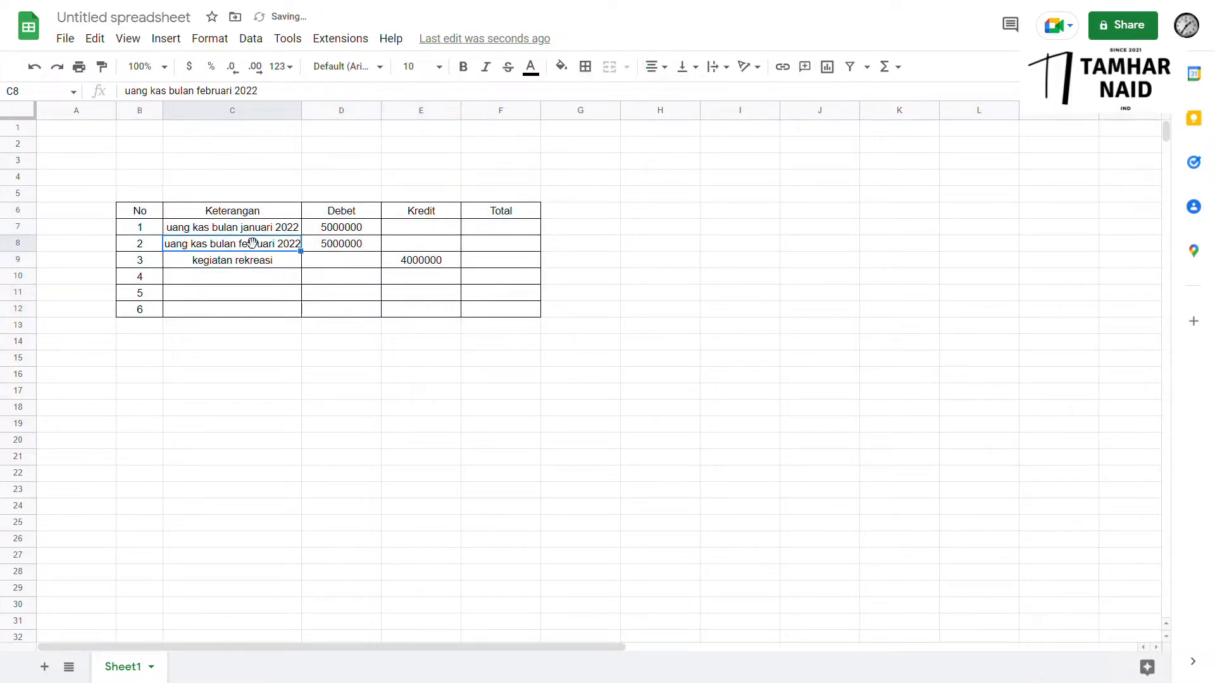
left_click_drag(246, 229, 243, 263)
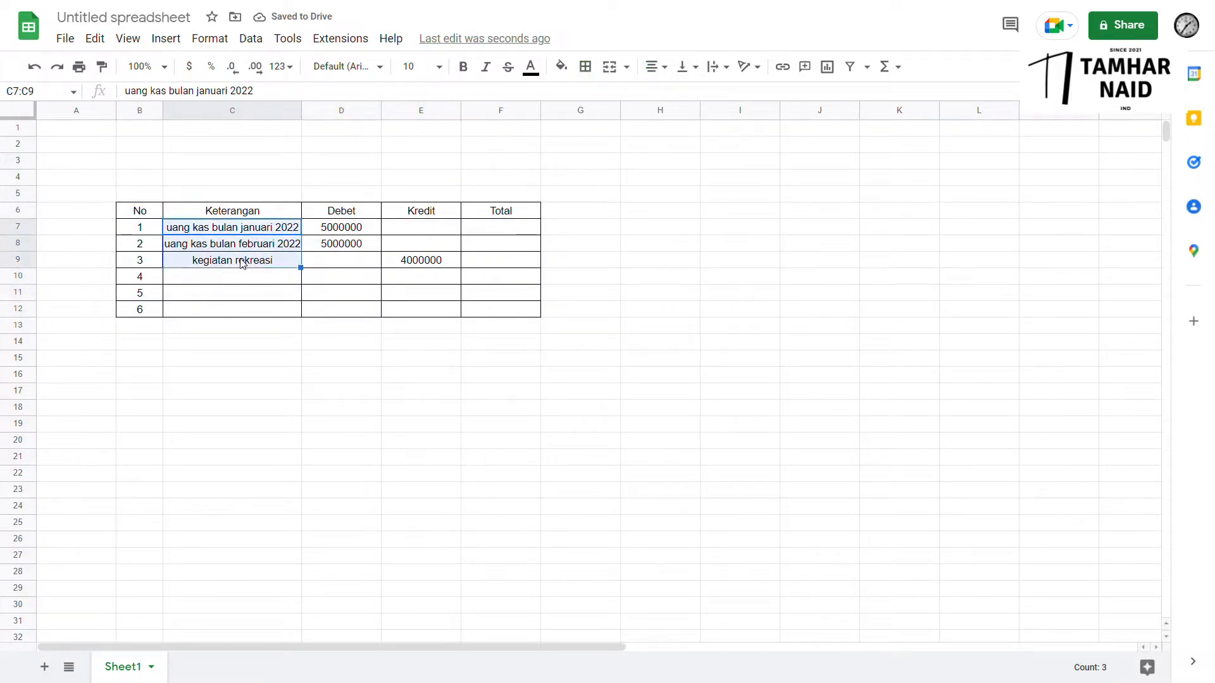
left_click(655, 67)
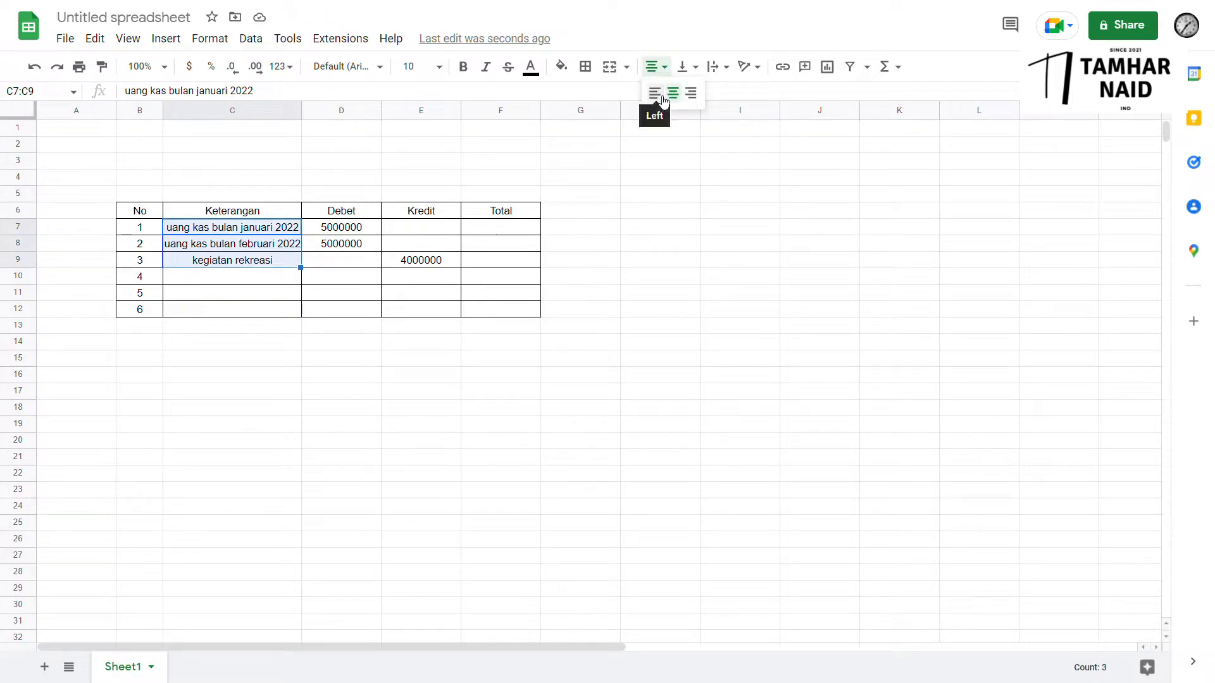
left_click(658, 93)
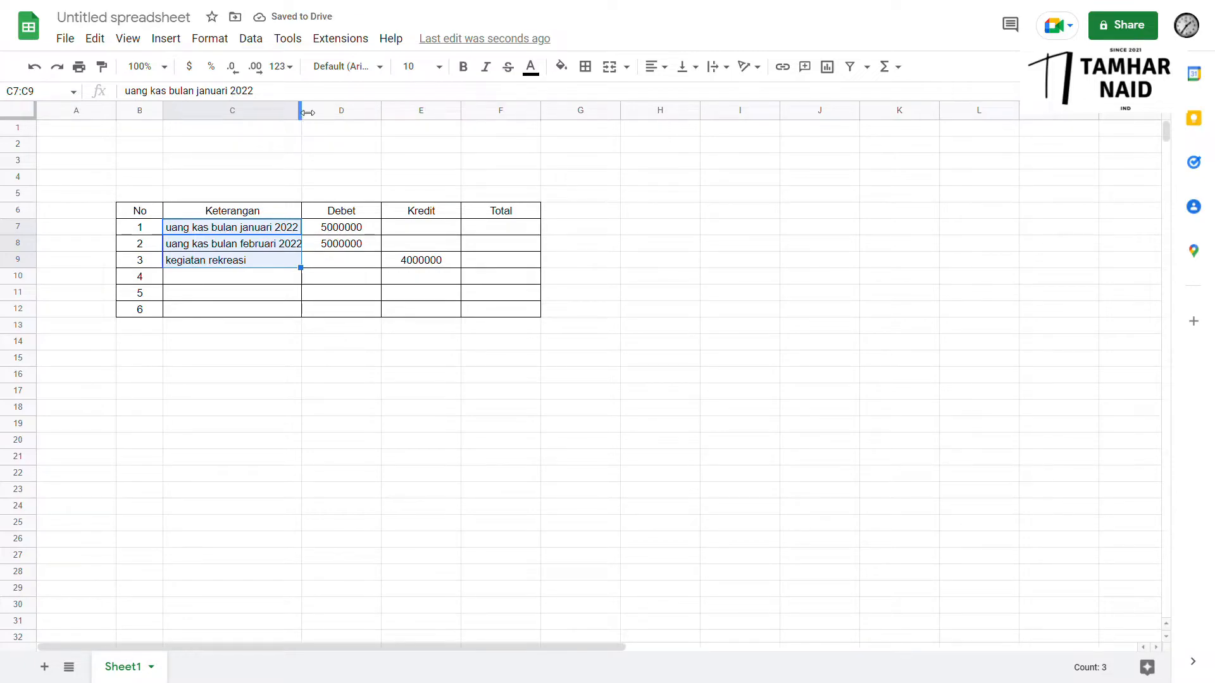
left_click_drag(308, 112, 315, 112)
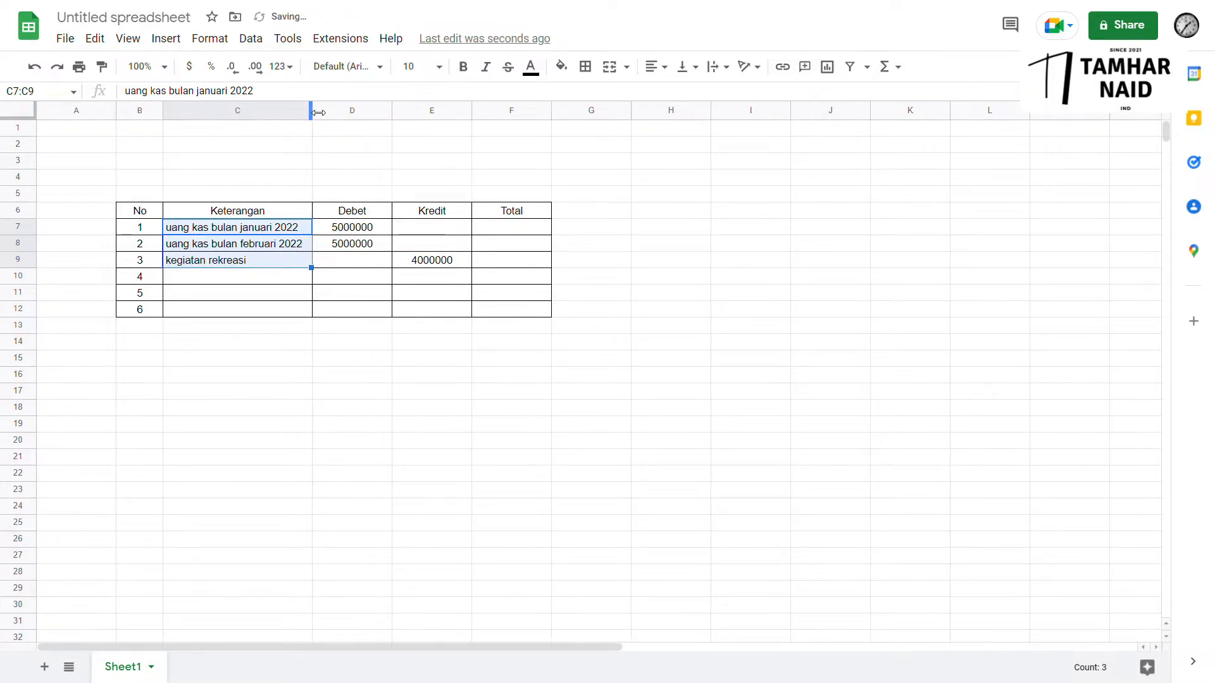
Rename the Total column header in F6 to "Saldo".
left_click(608, 289)
left_click(516, 233)
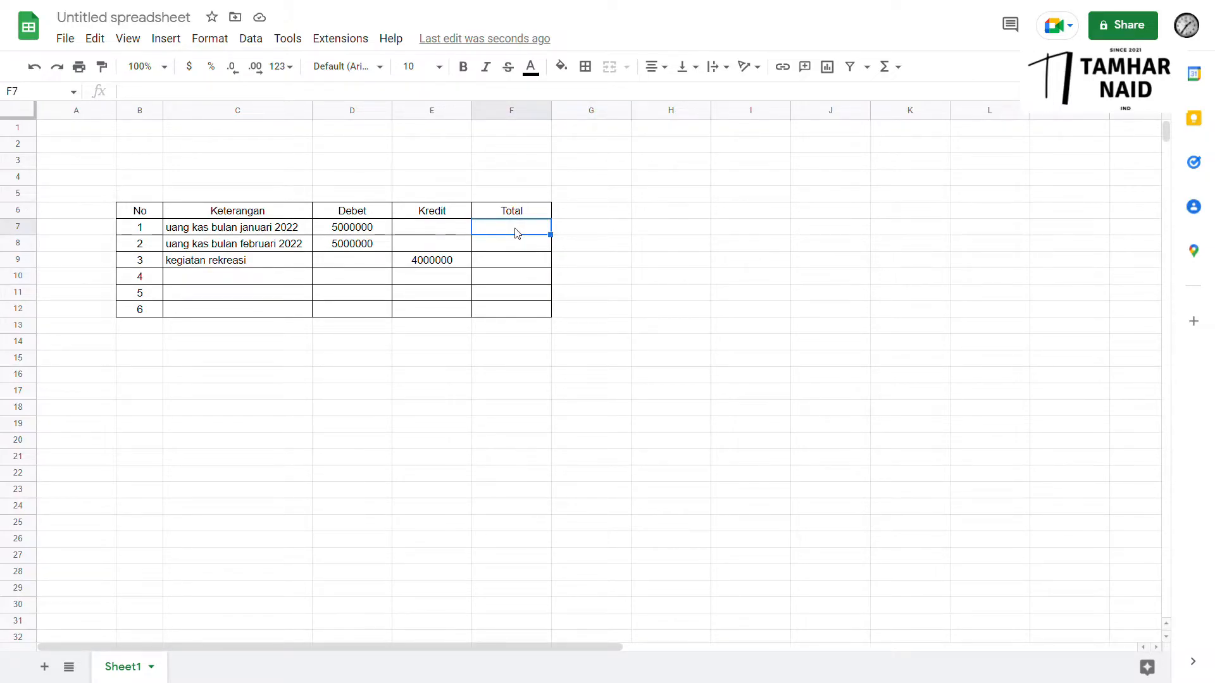
left_click(521, 216)
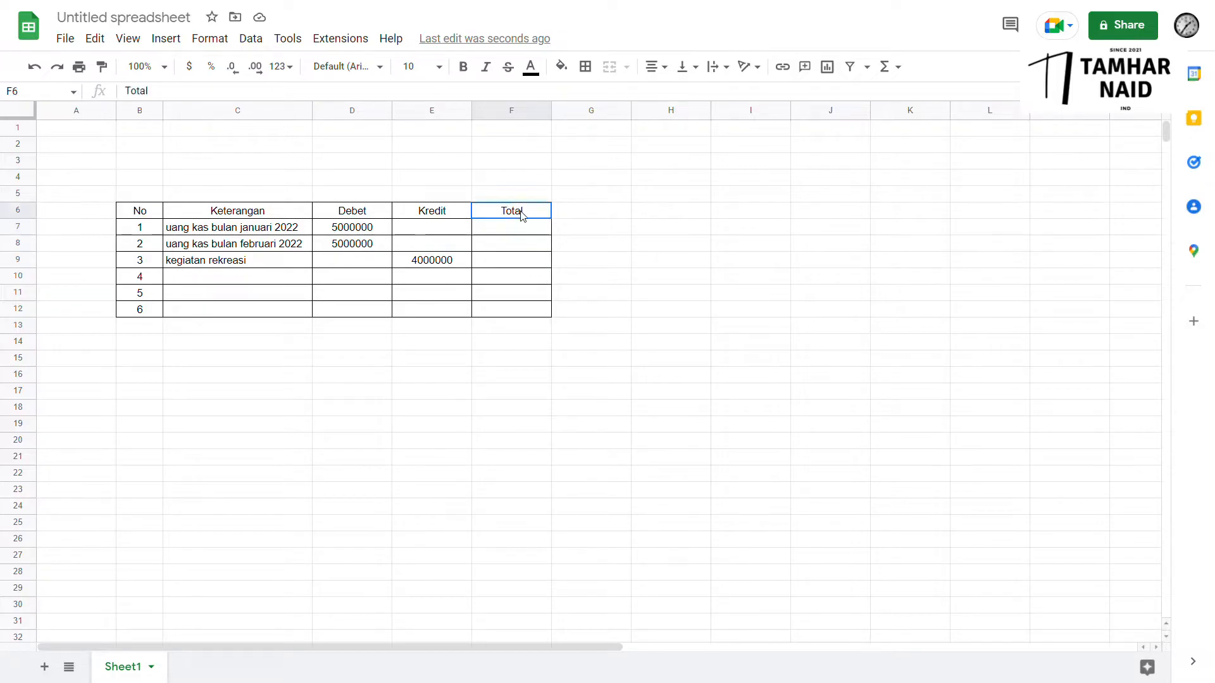
type("Saldo")
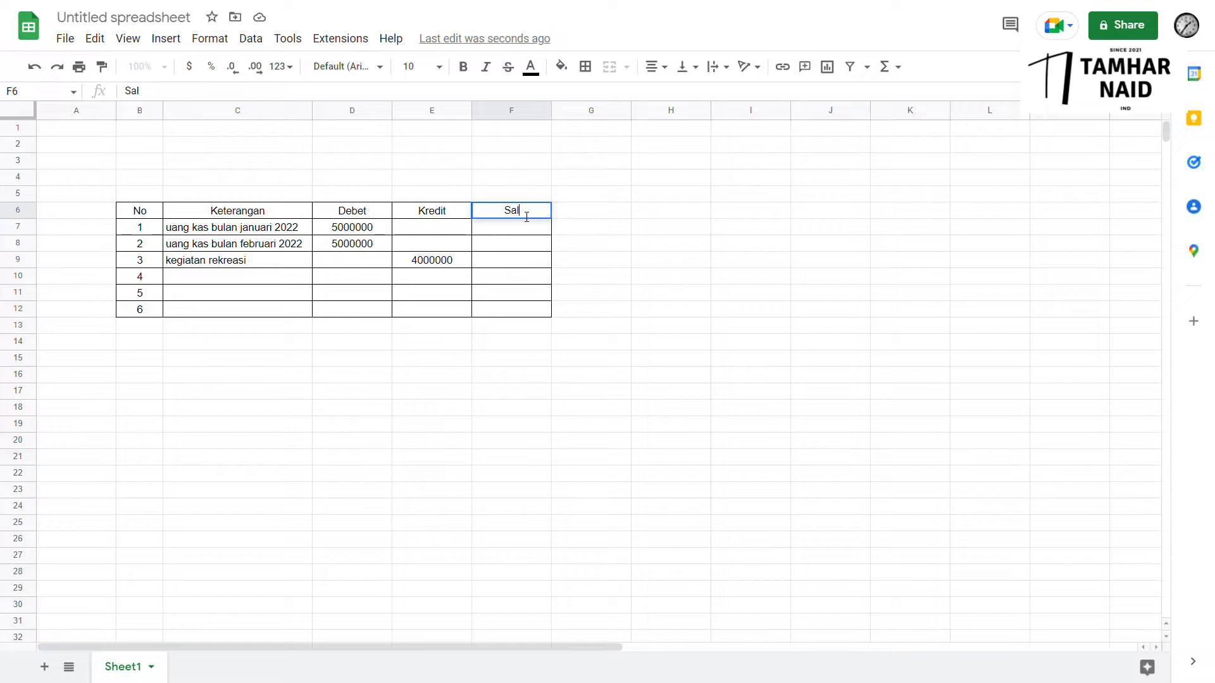
key("Return")
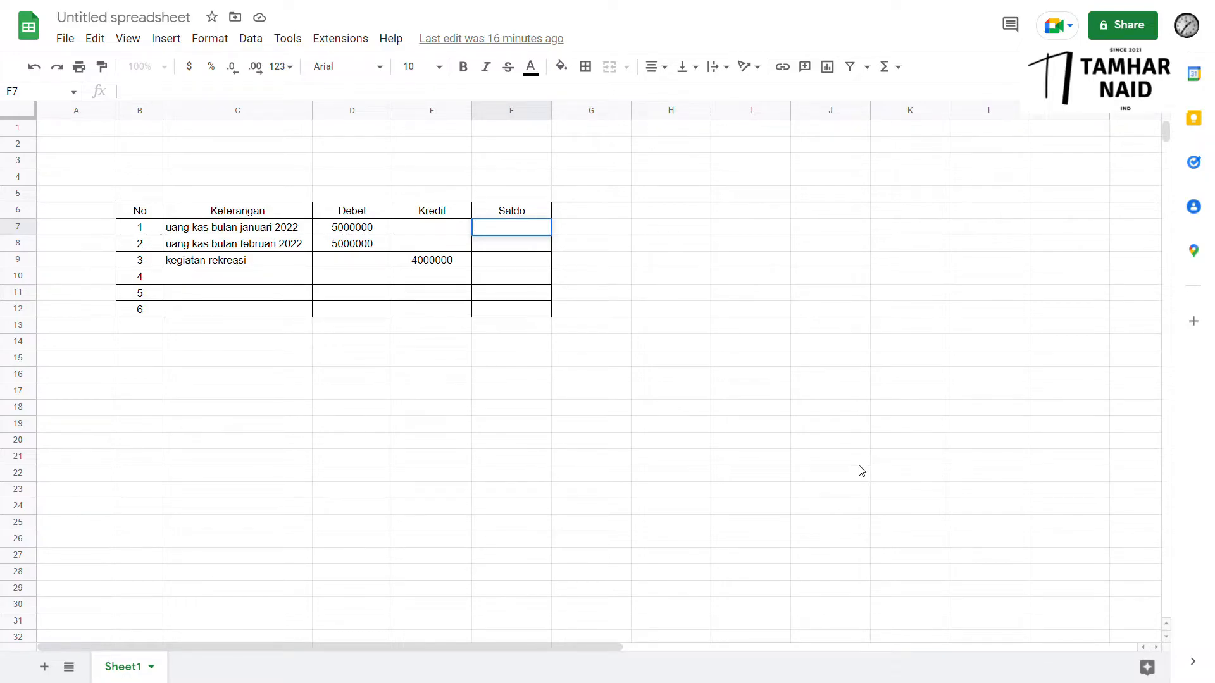
Begin the Saldo formula in F7 with the condition =IF(OR(D7<>0,E7<>0), referring to the row's Debet and Kredit cells.
type("+")
key("BackSpace")
type("=")
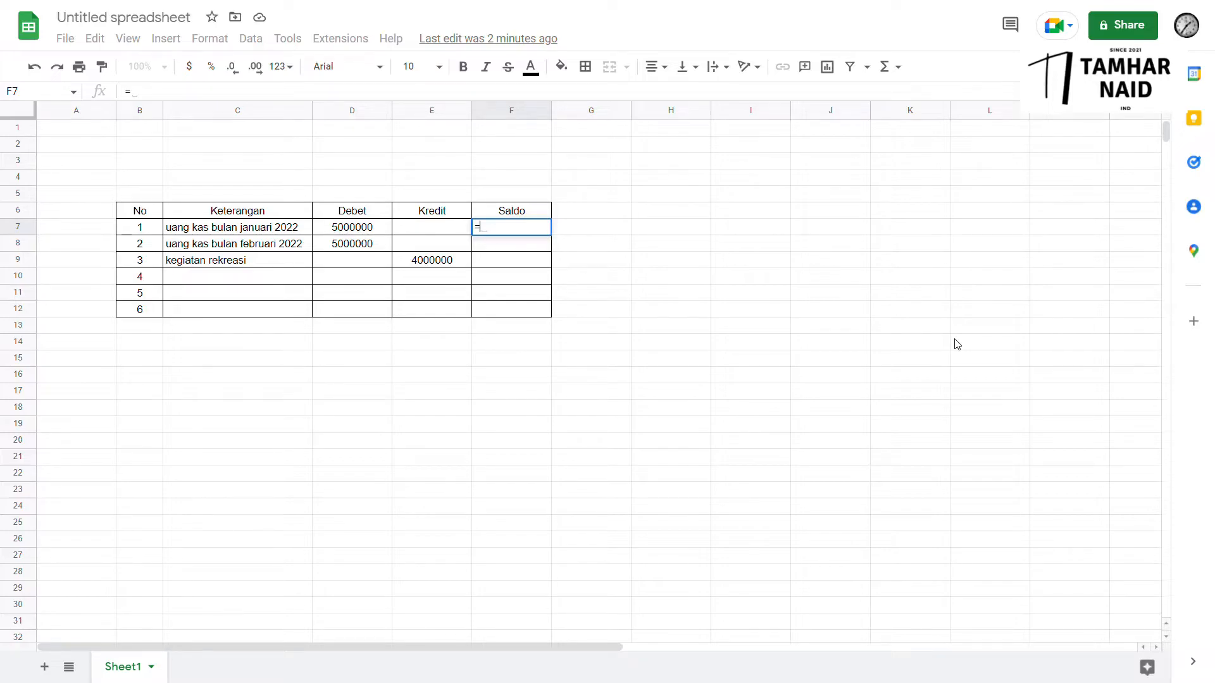
type("IF")
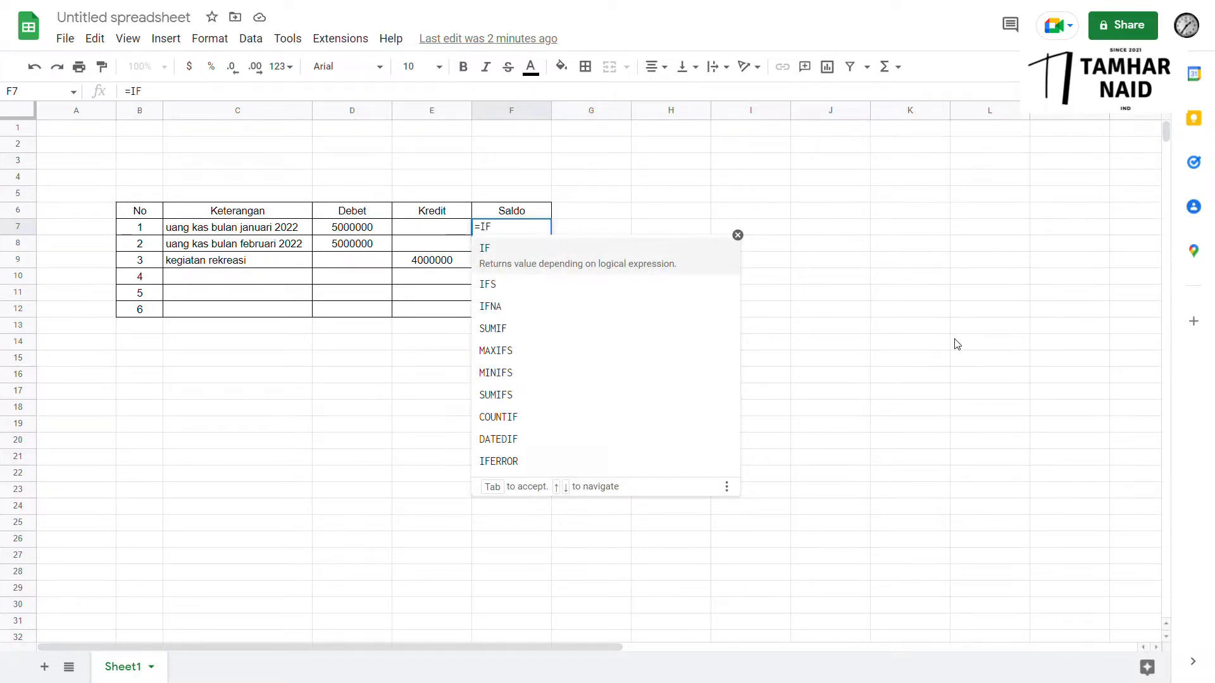
type("(OR")
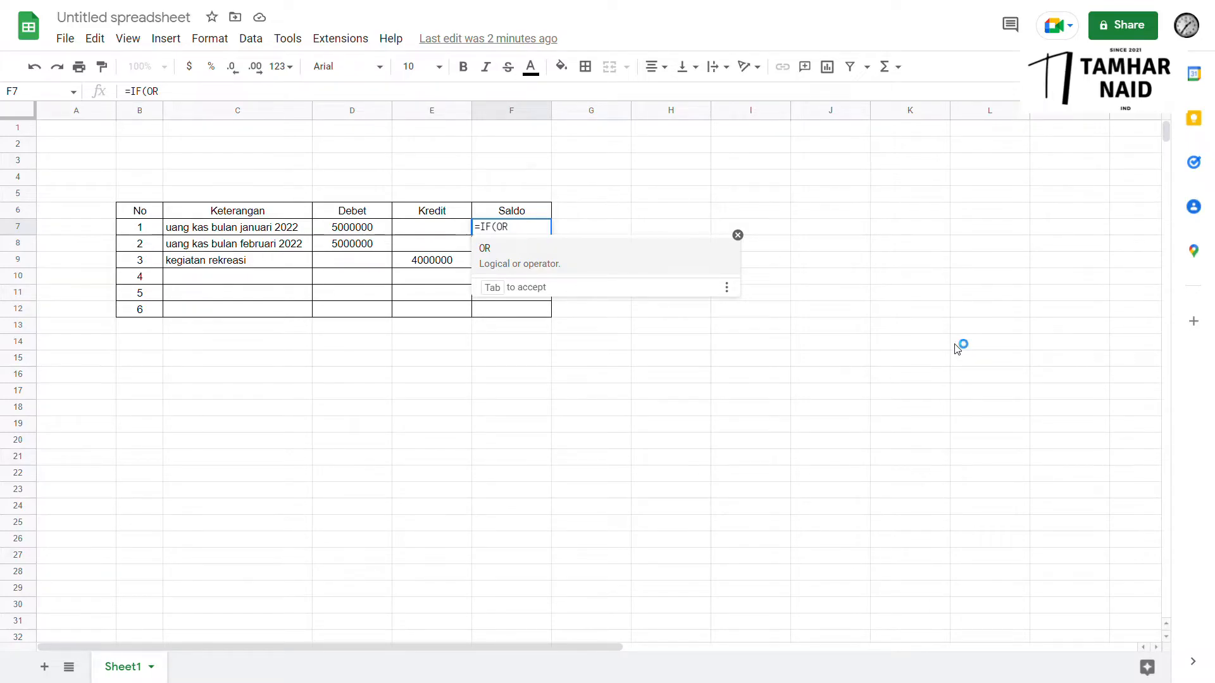
type("(")
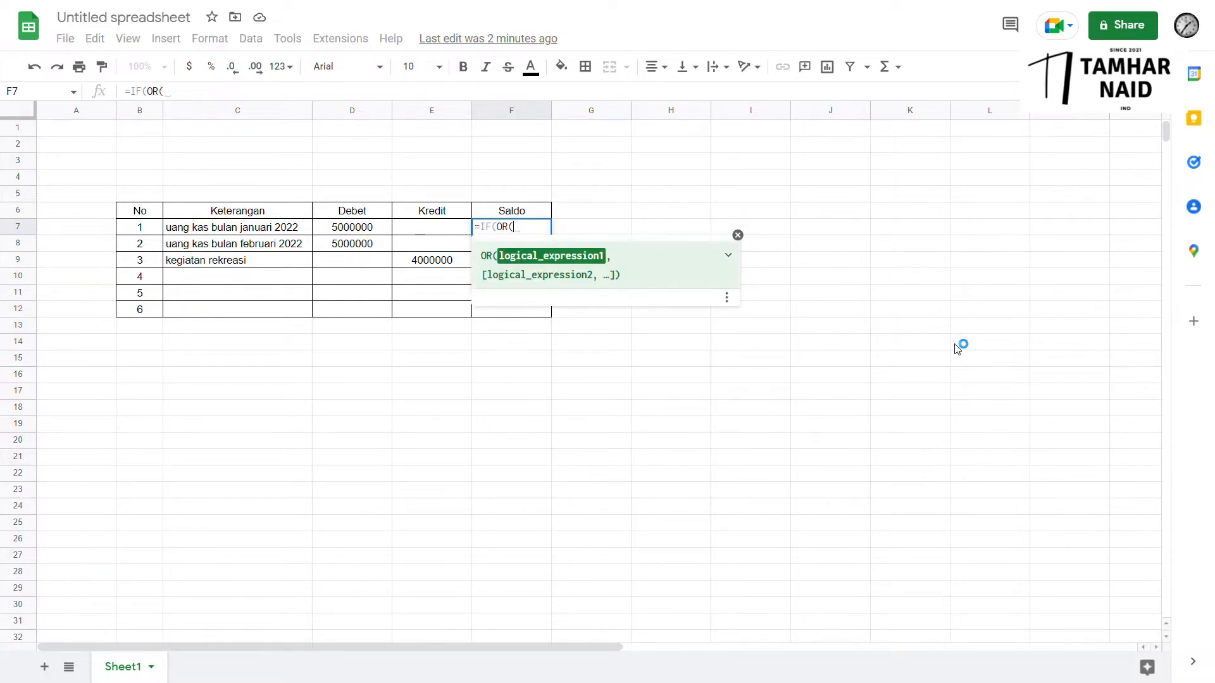
left_click(360, 230)
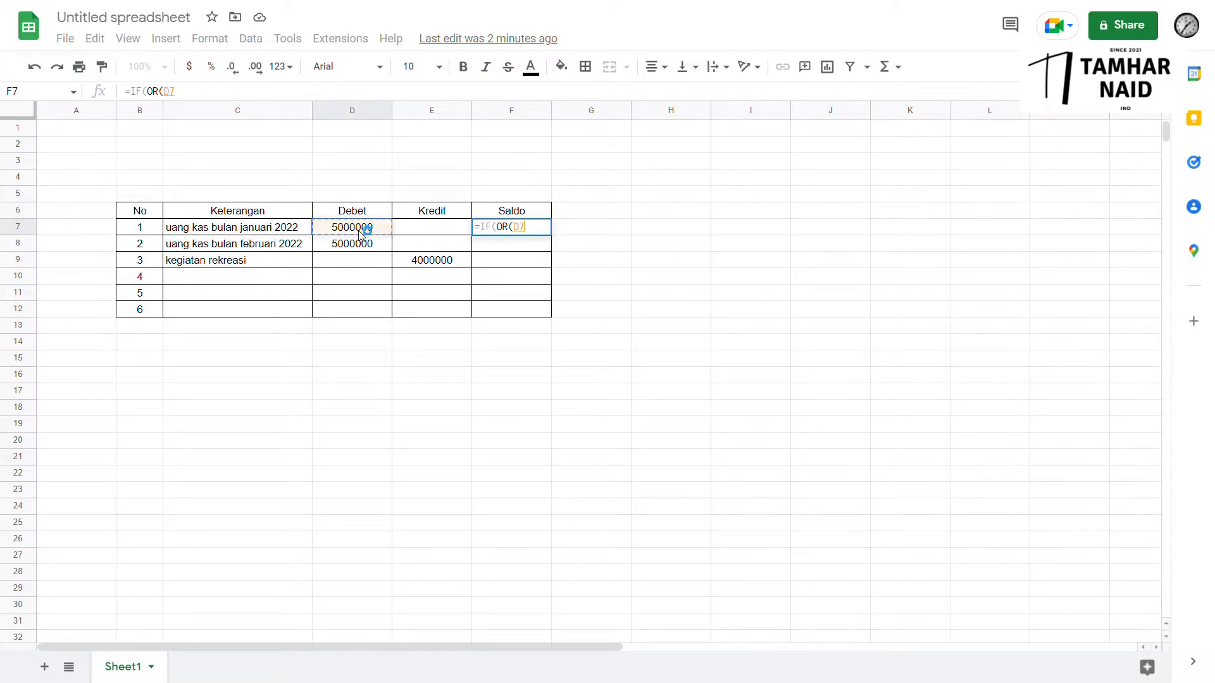
type("<>0,")
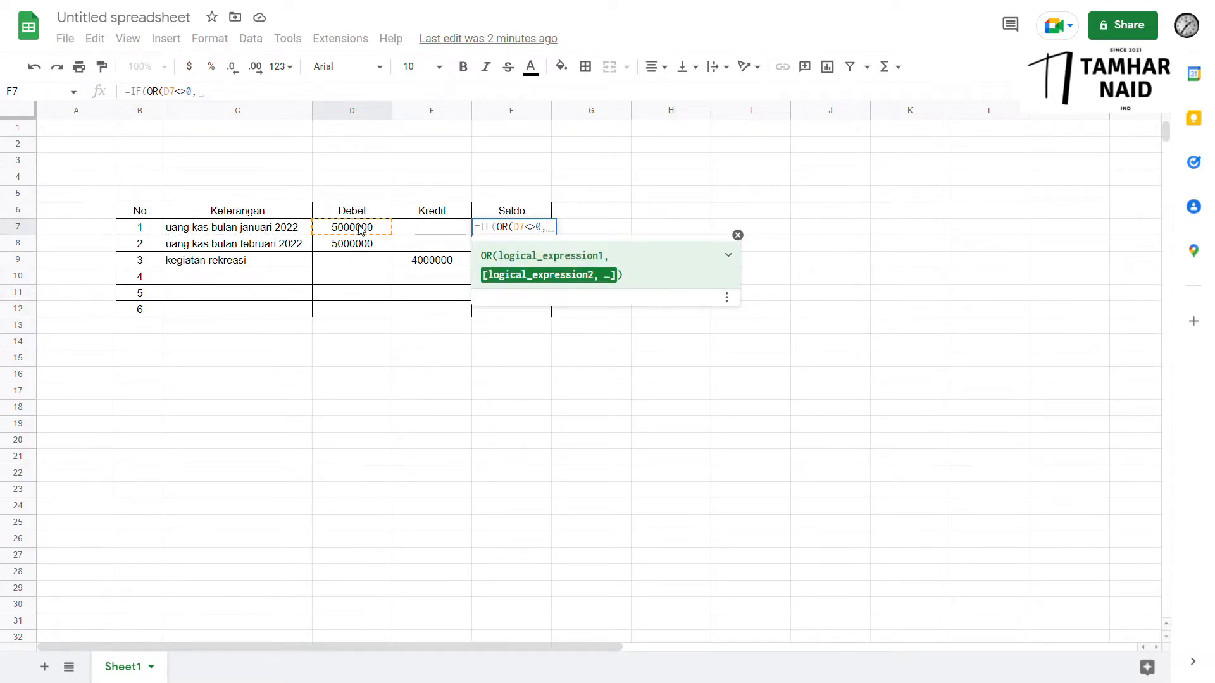
left_click(441, 230)
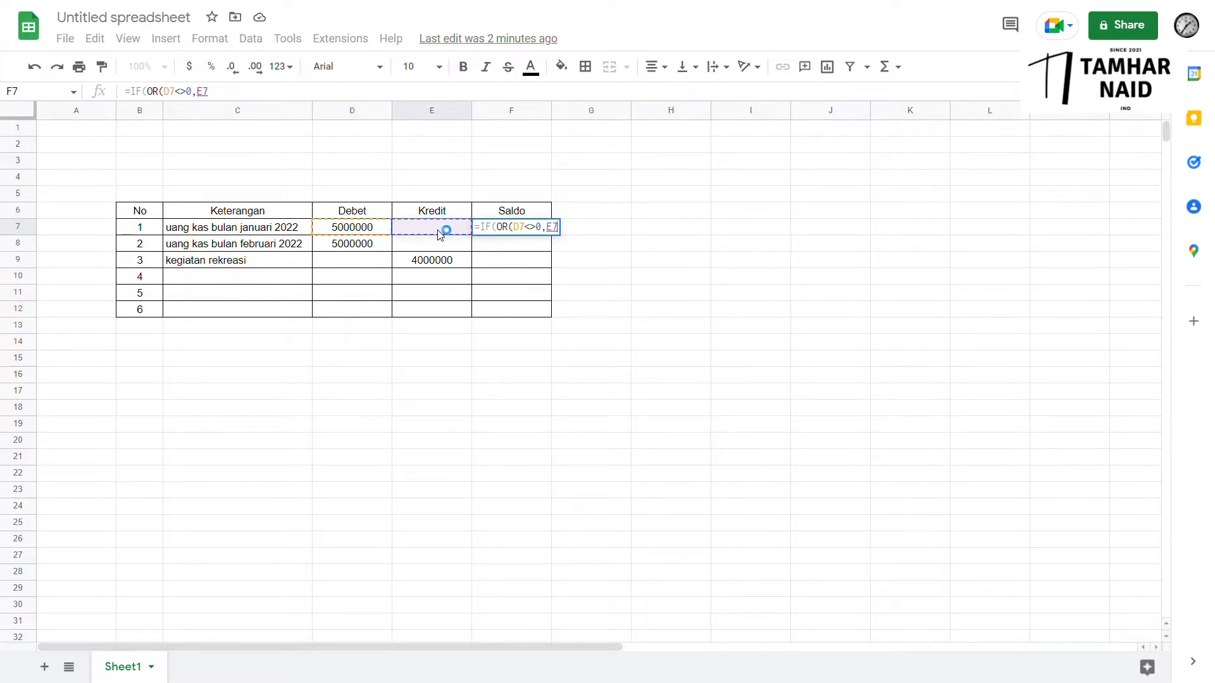
type("<>")
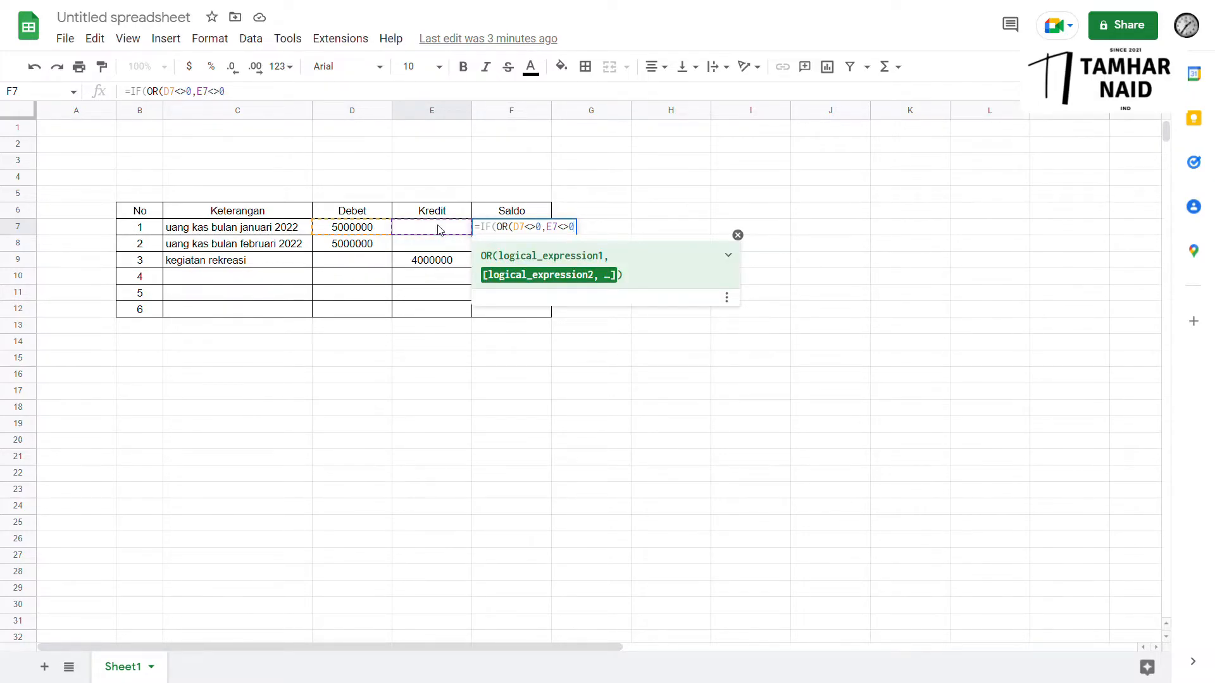
type("0)")
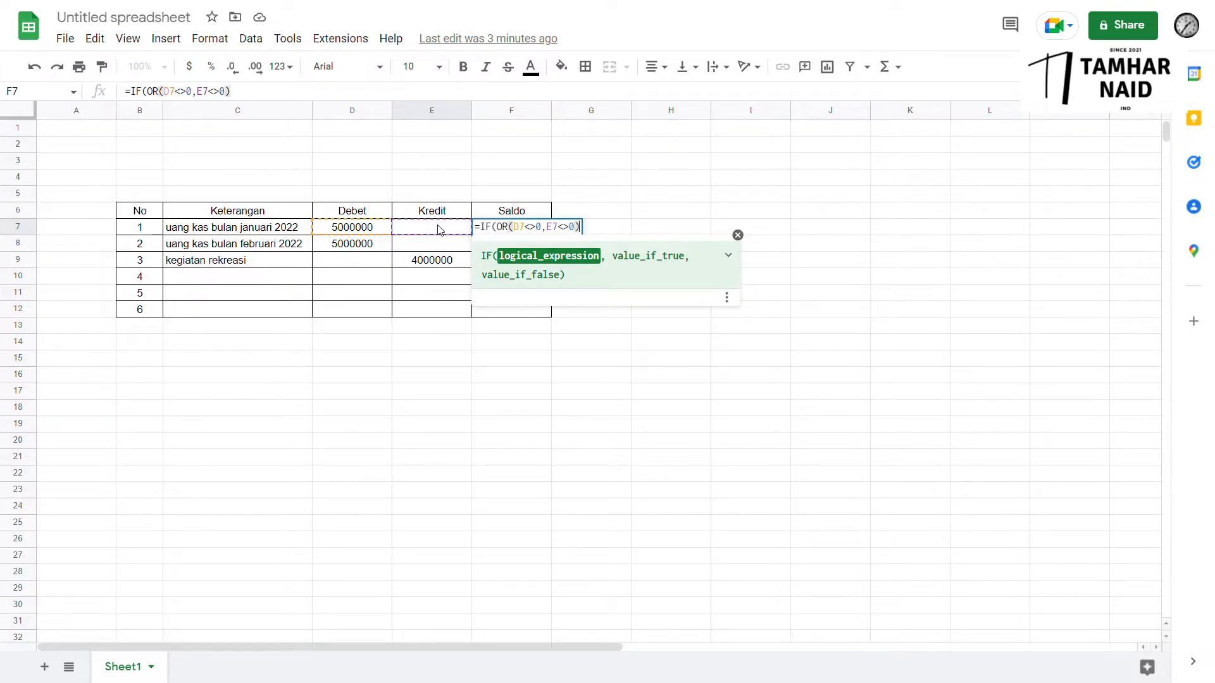
type(", ")
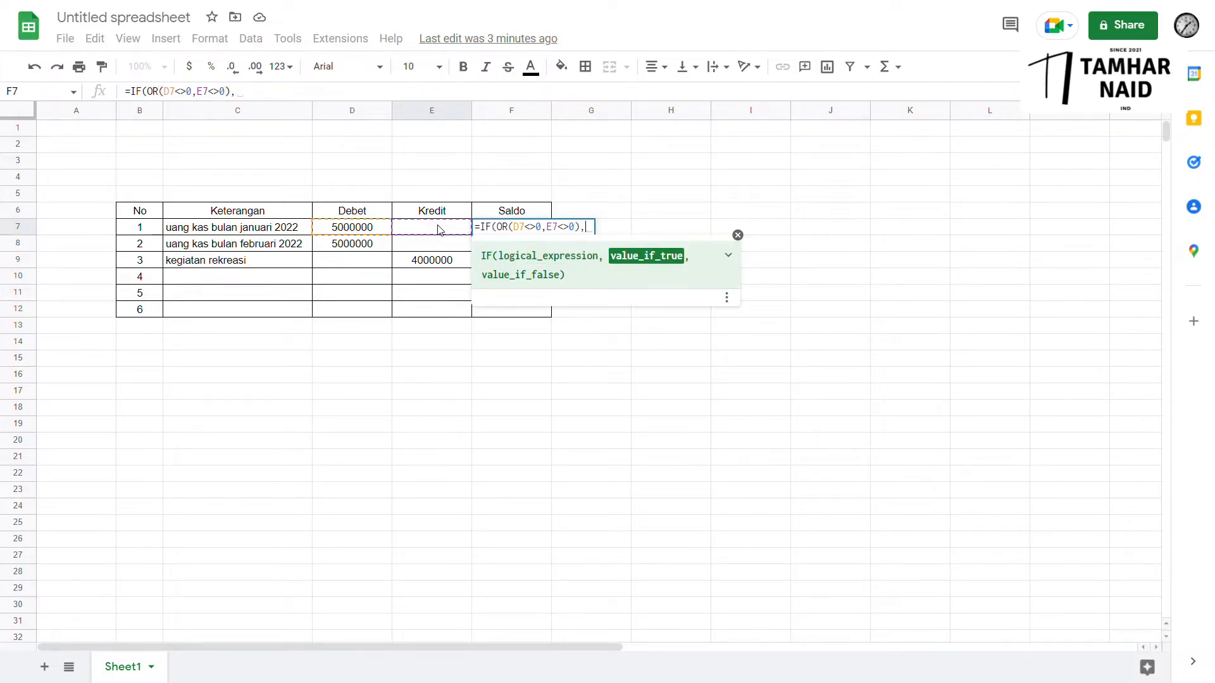
Start the true-value part of the F7 formula with a Sum range beginning at the row-locked Debet reference D$7.
type("S")
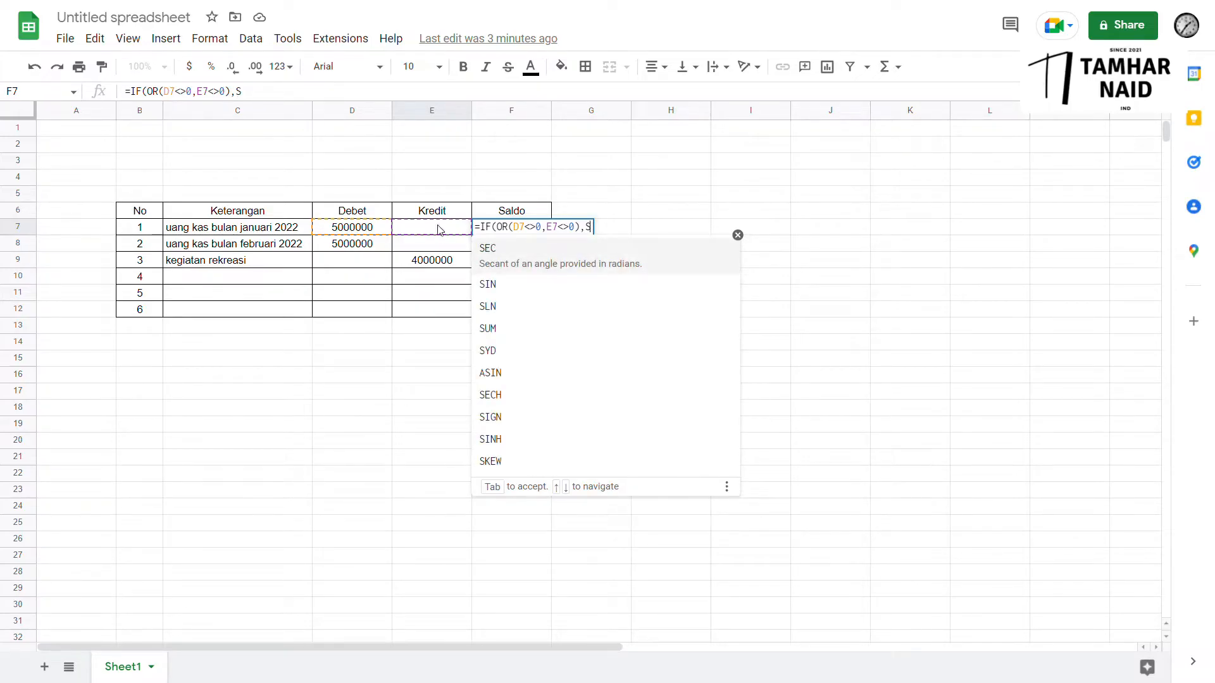
type("u")
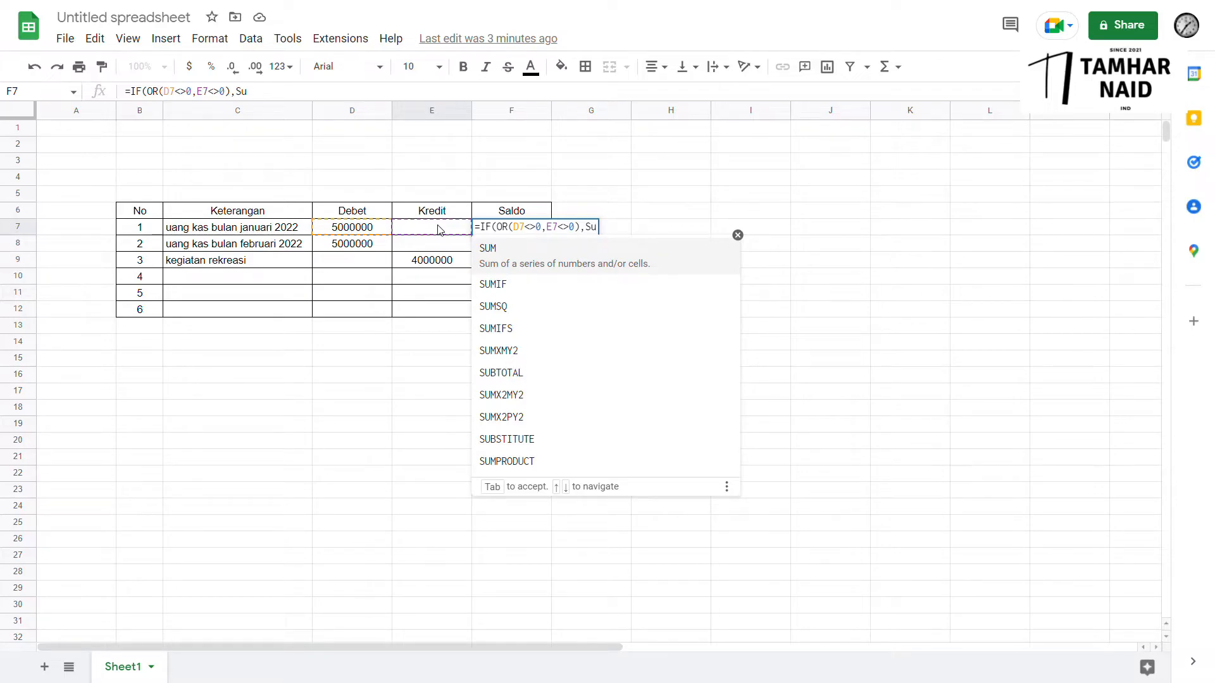
type("m")
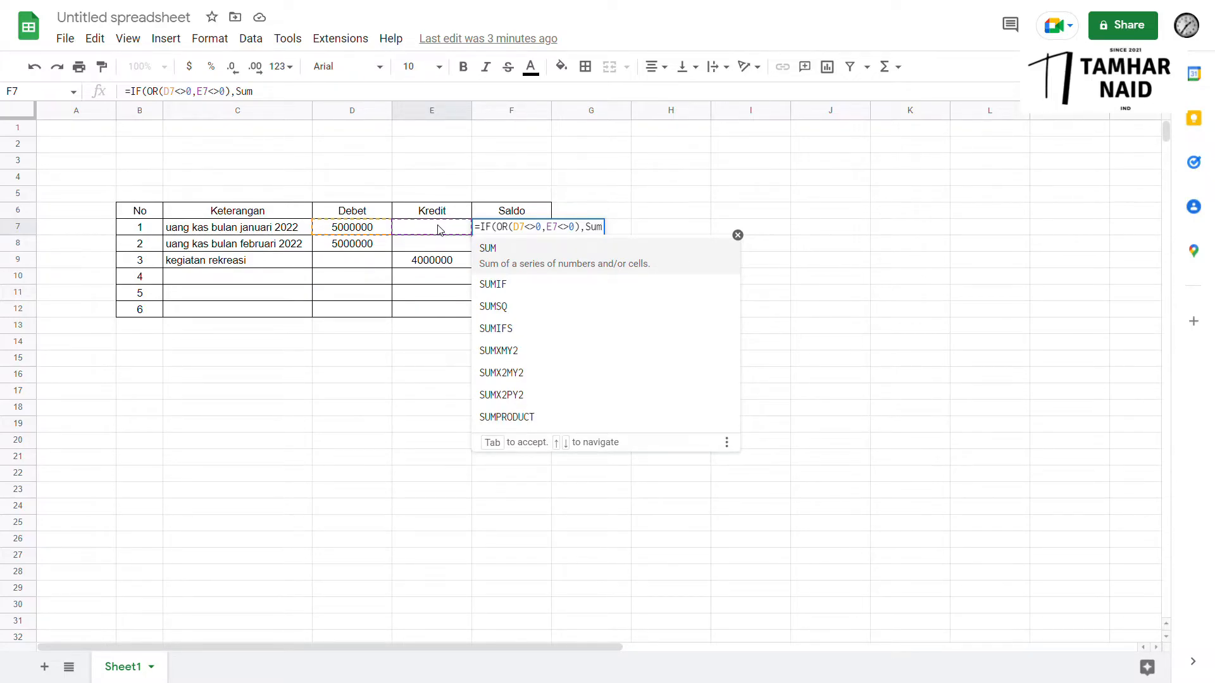
type("(")
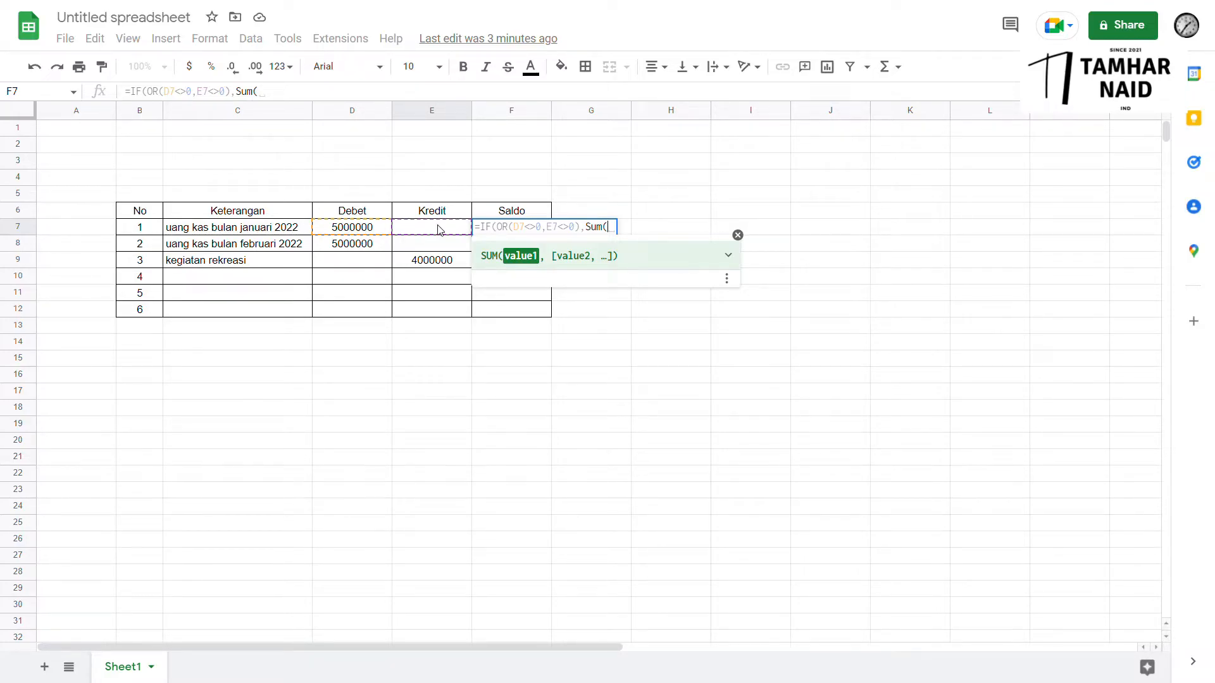
left_click(364, 229)
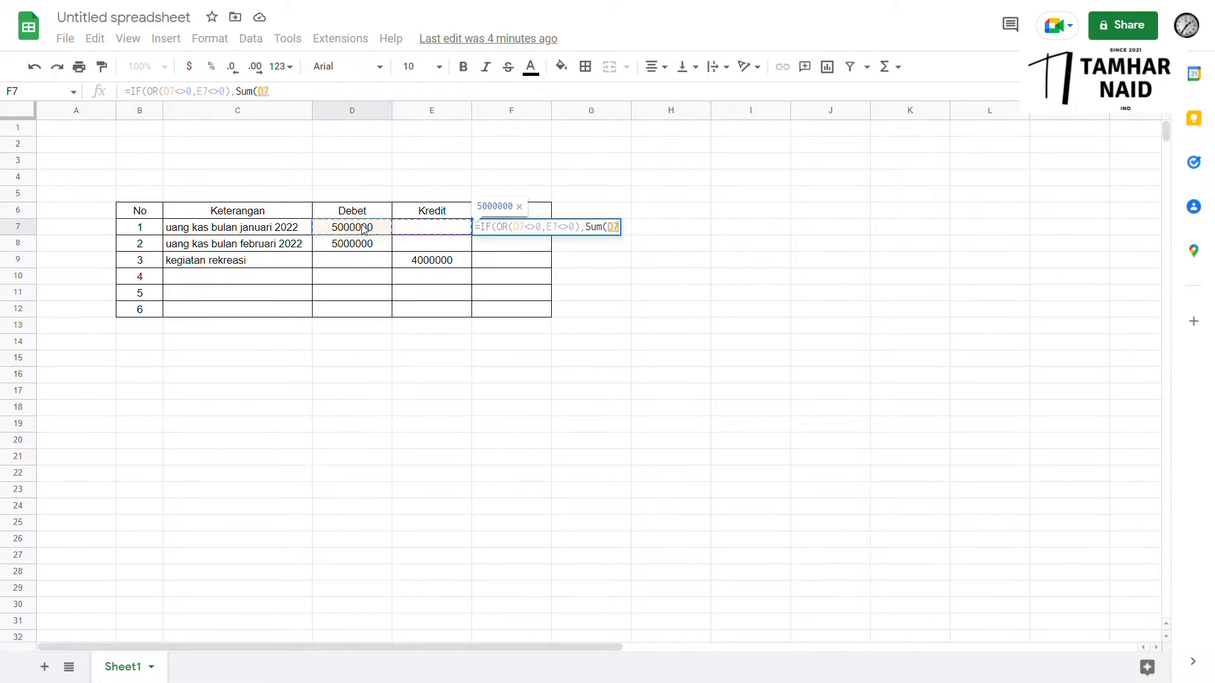
left_click(268, 92)
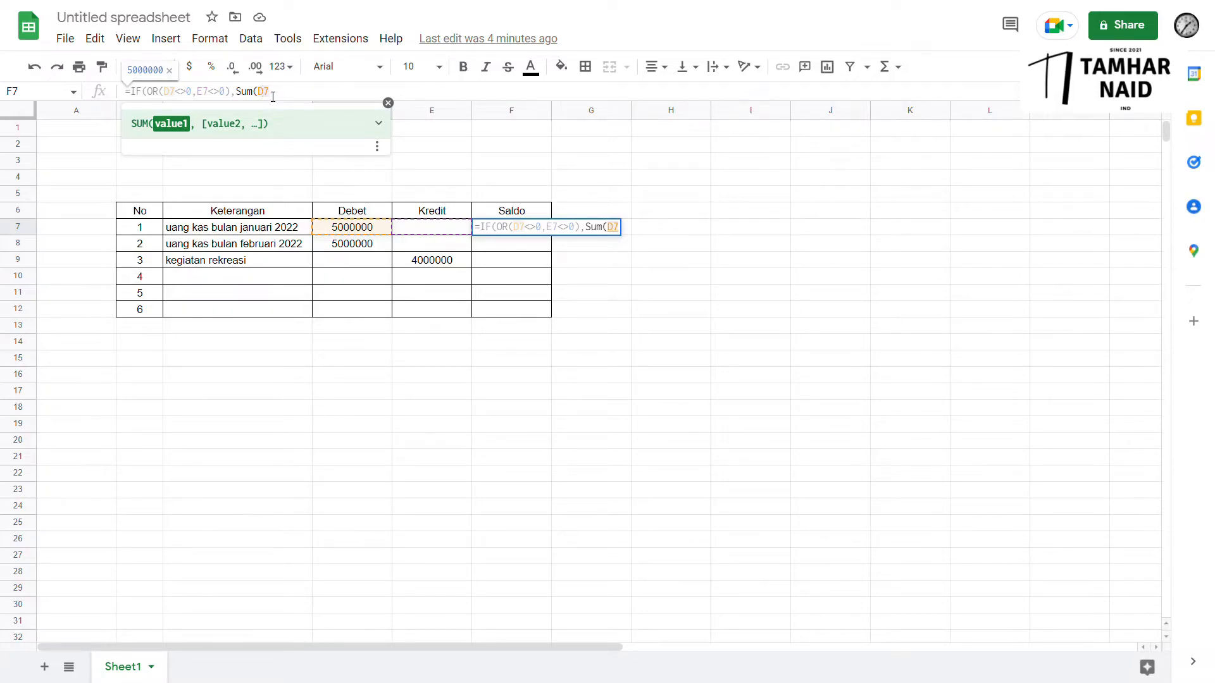
type("$7")
type(":")
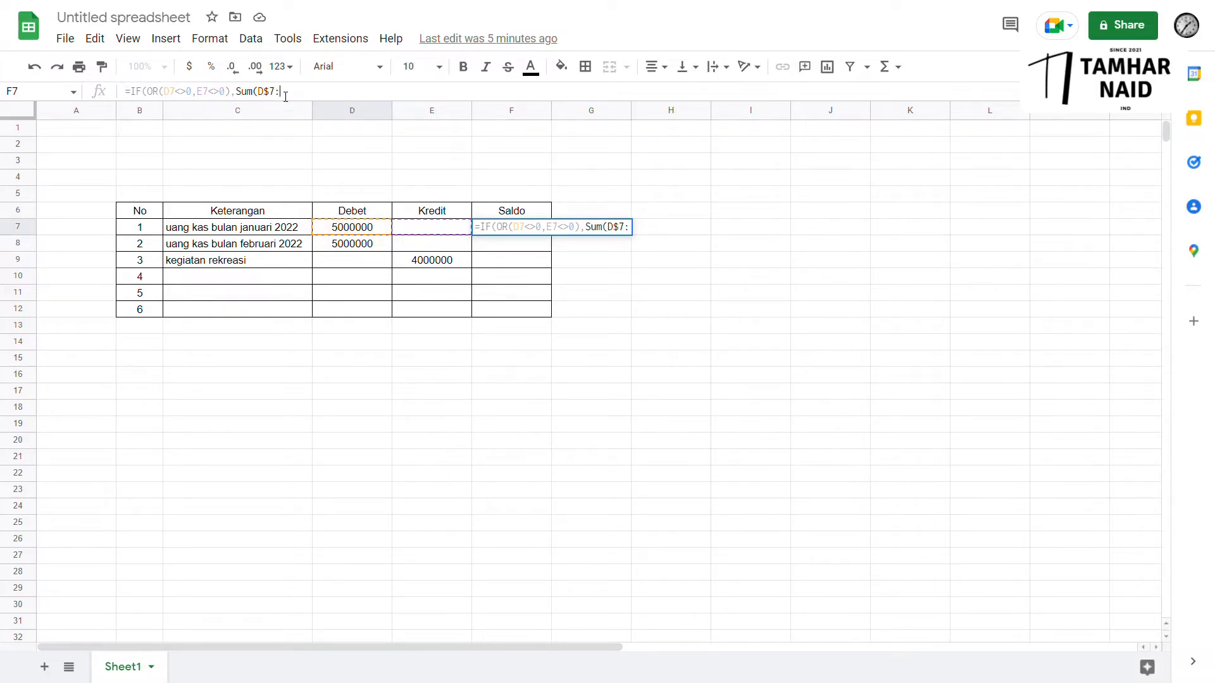
Complete the Debet sum in the F7 formula as Sum(D$7:D7).
left_click(347, 230)
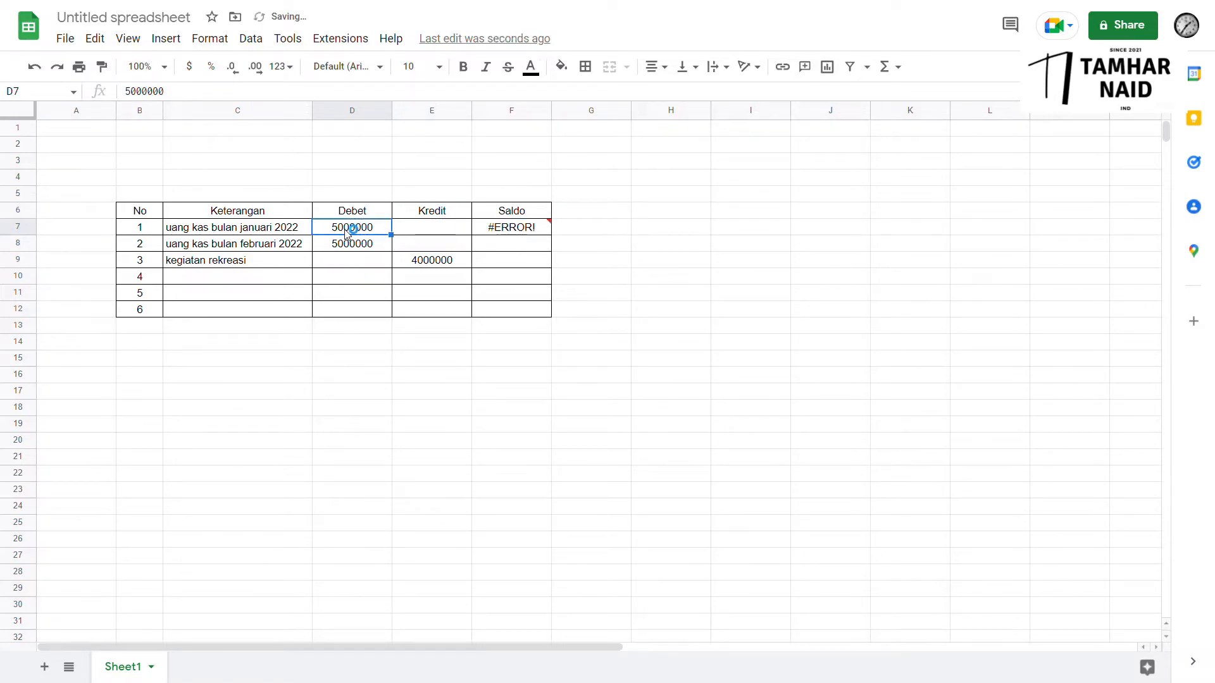
left_click(525, 238)
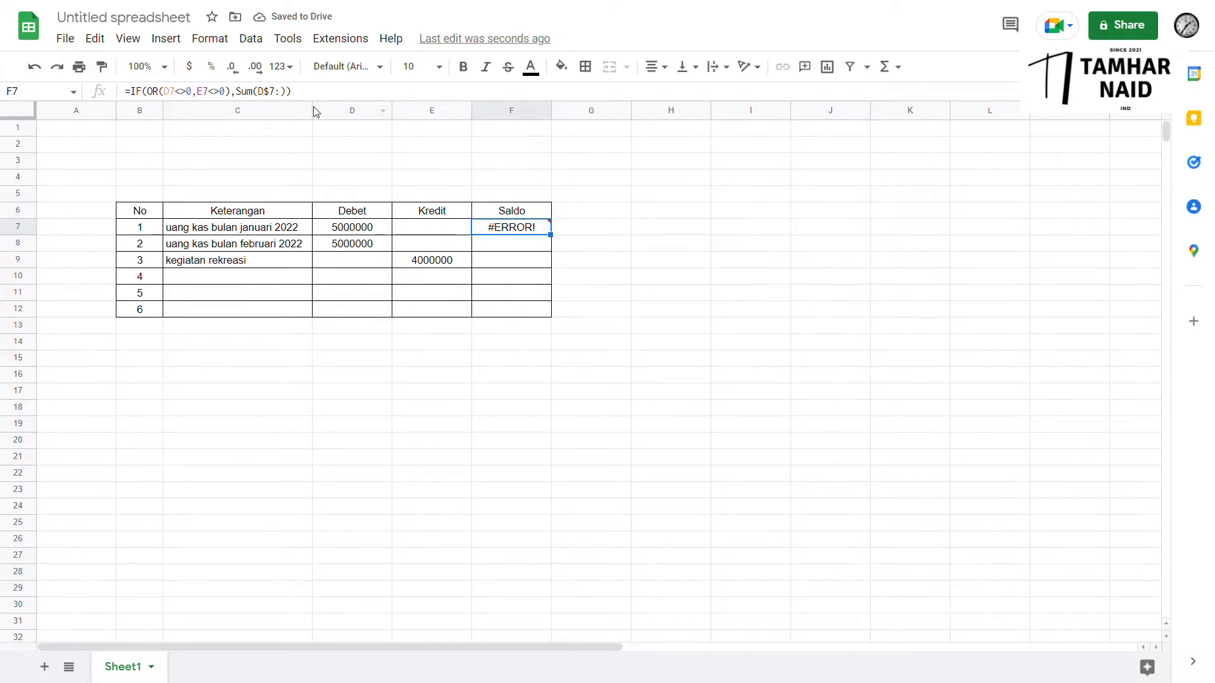
left_click(287, 94)
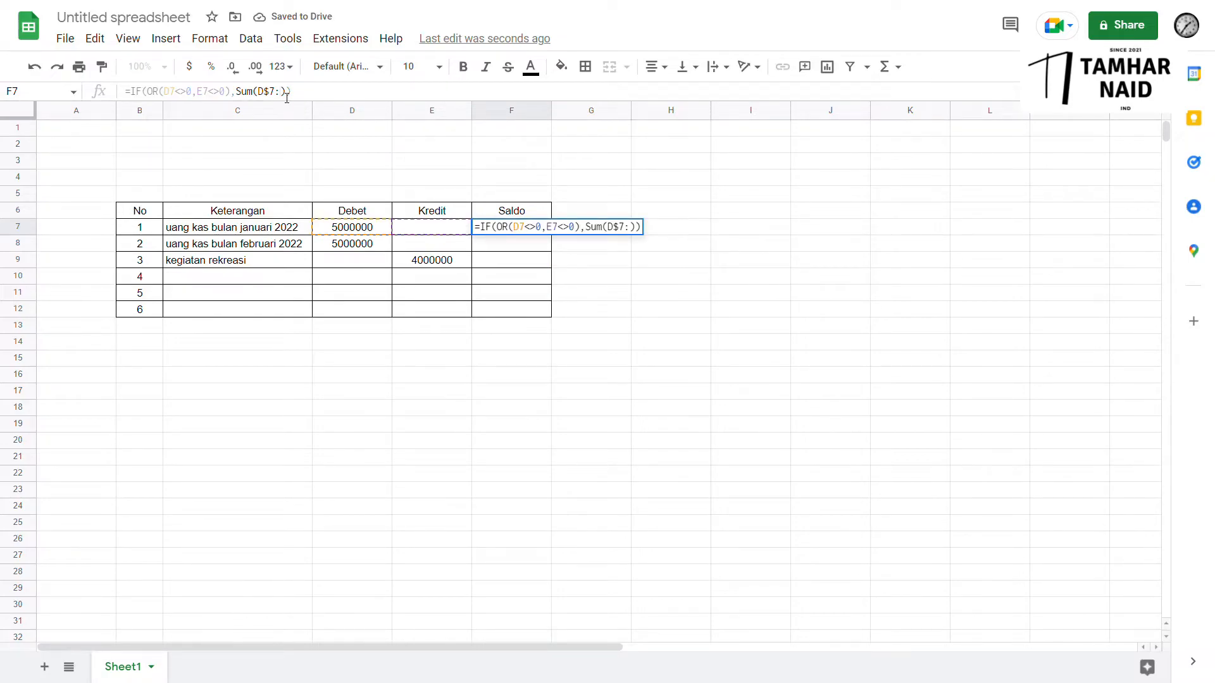
type("D")
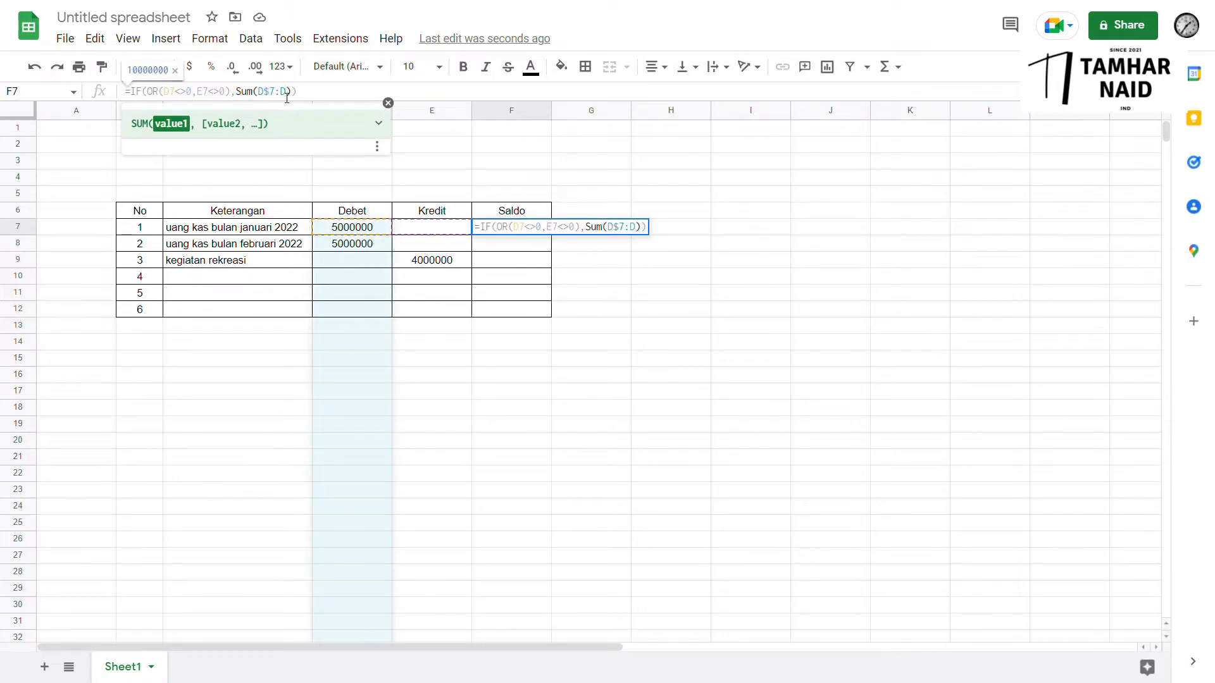
type("7")
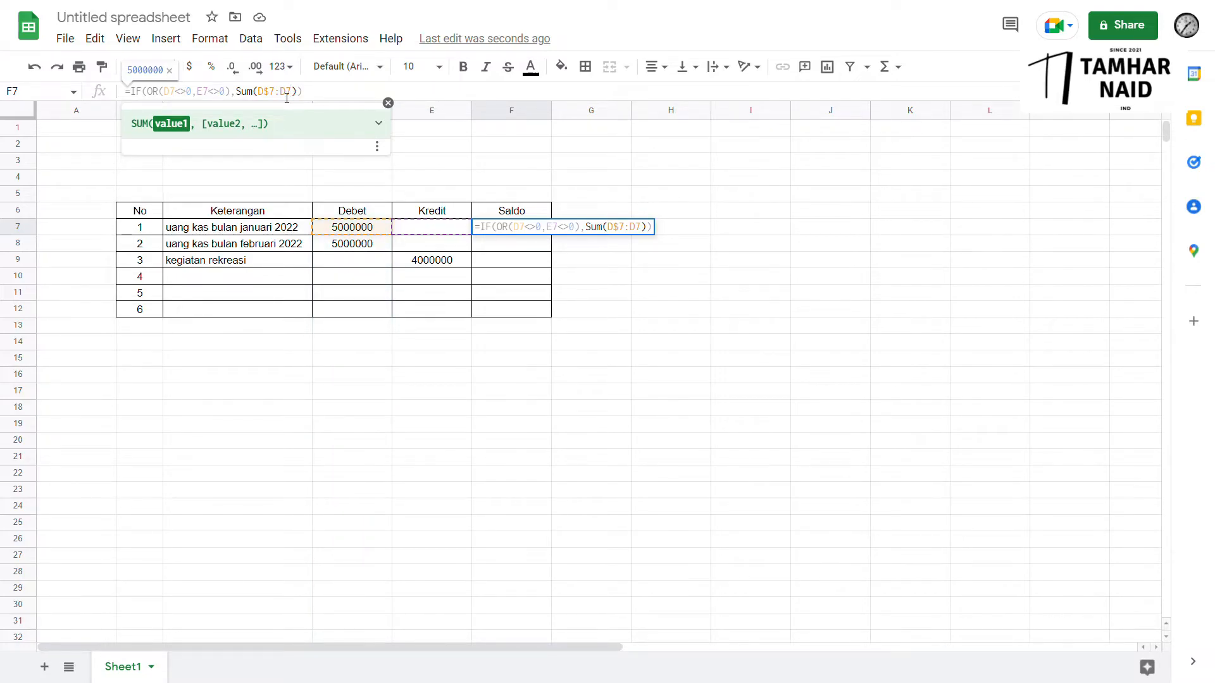
type(")")
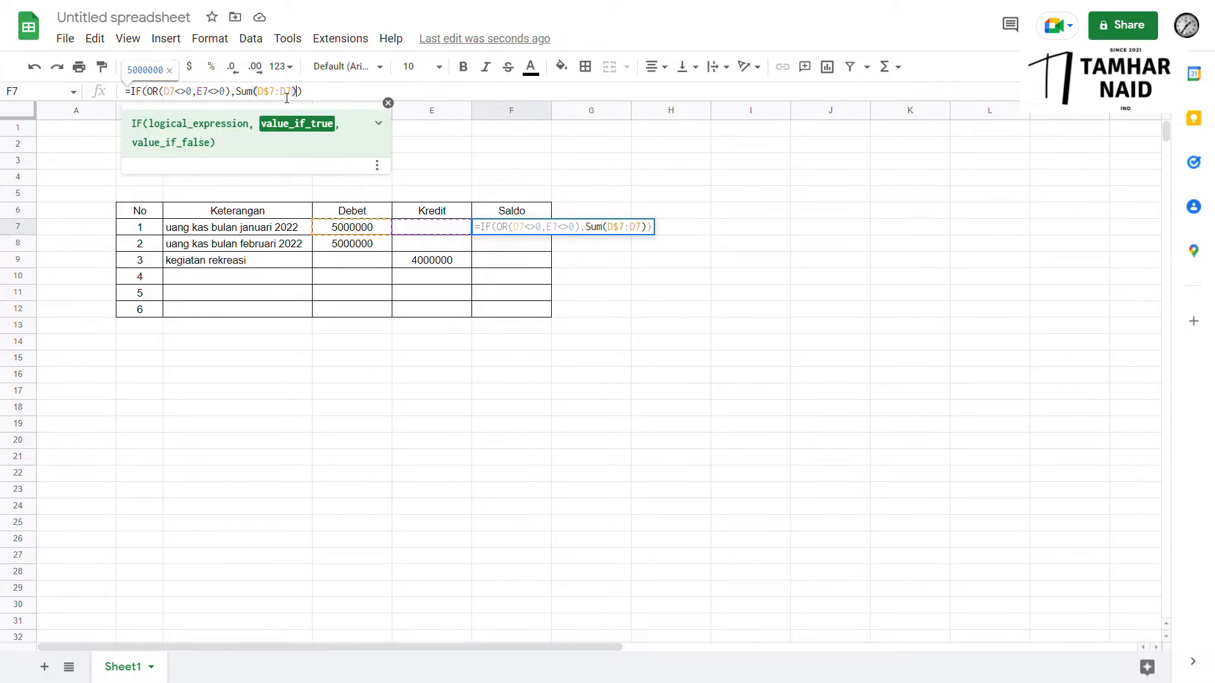
Subtract a second sum in the F7 formula, with its range starting at the row-locked Kredit reference E$7.
type("-")
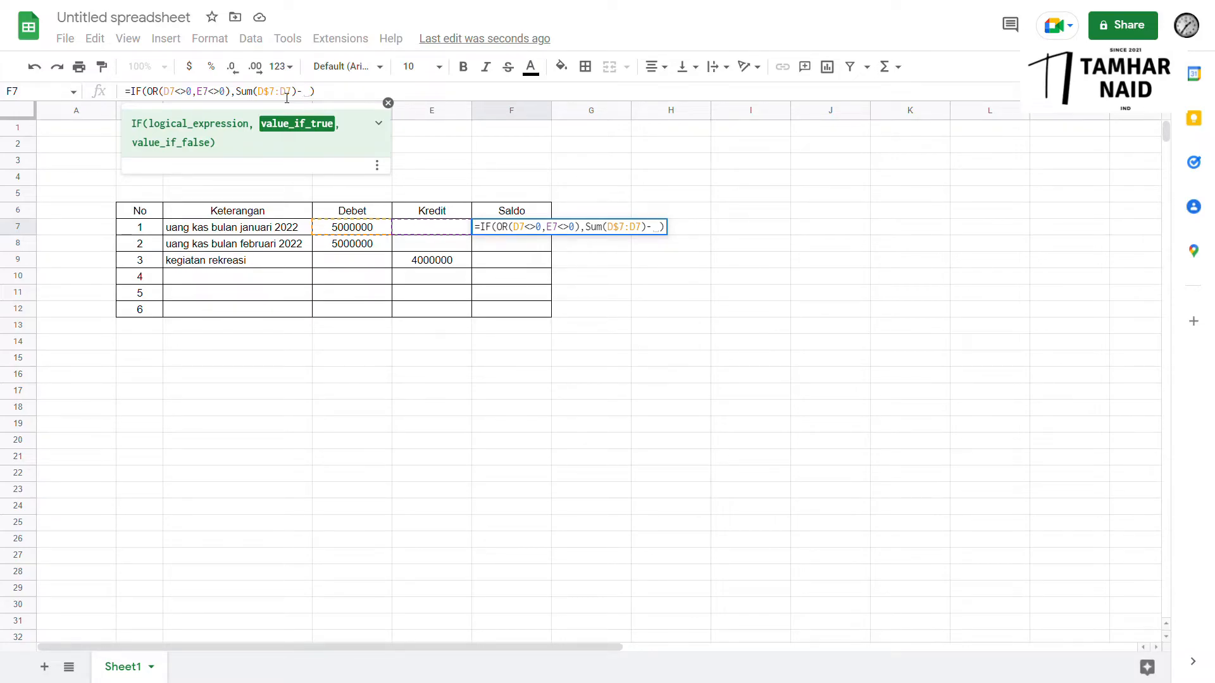
type("sum")
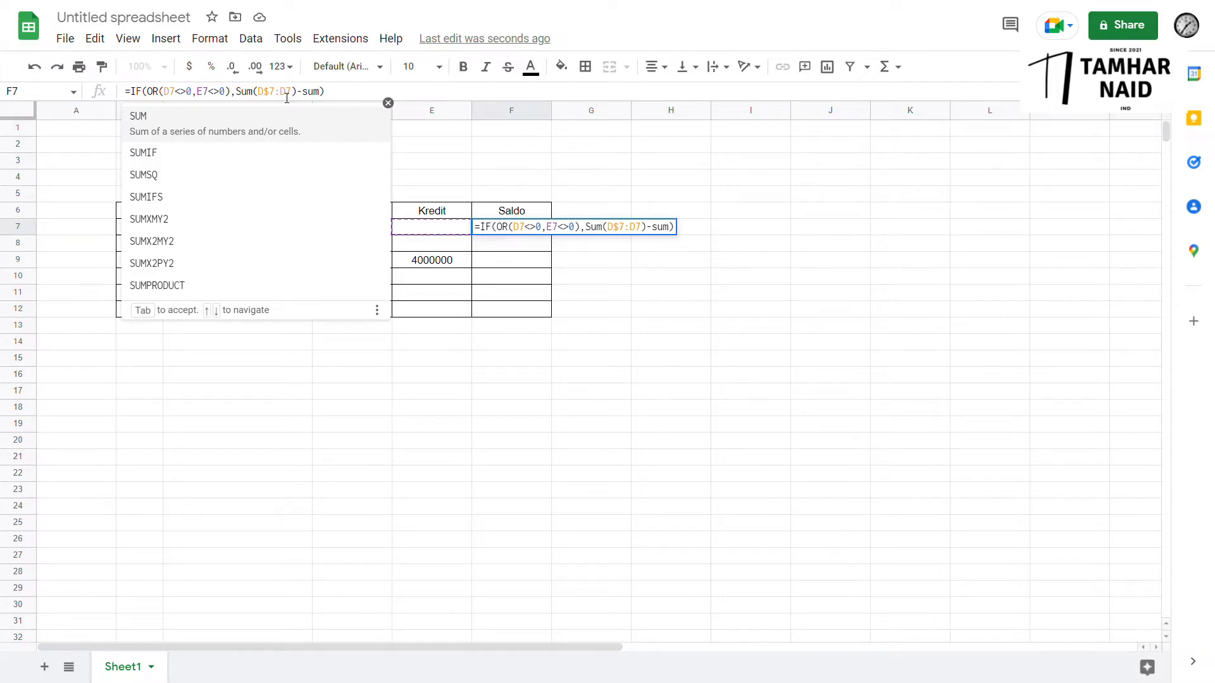
type("(")
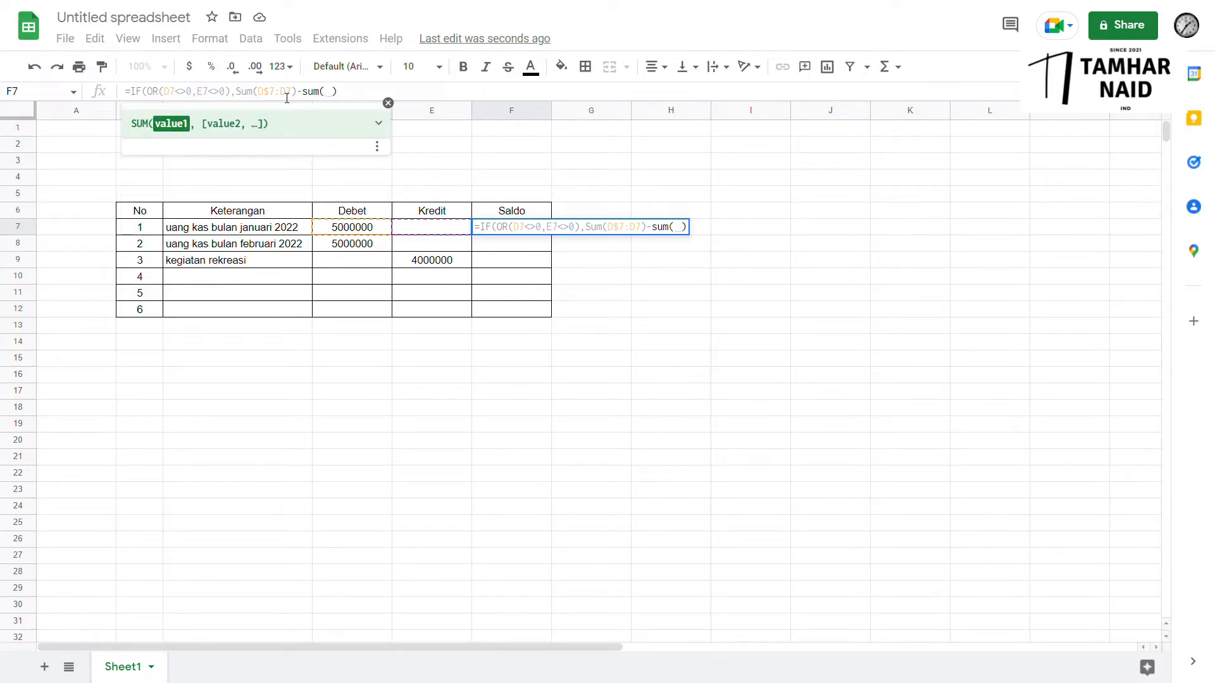
left_click(445, 226)
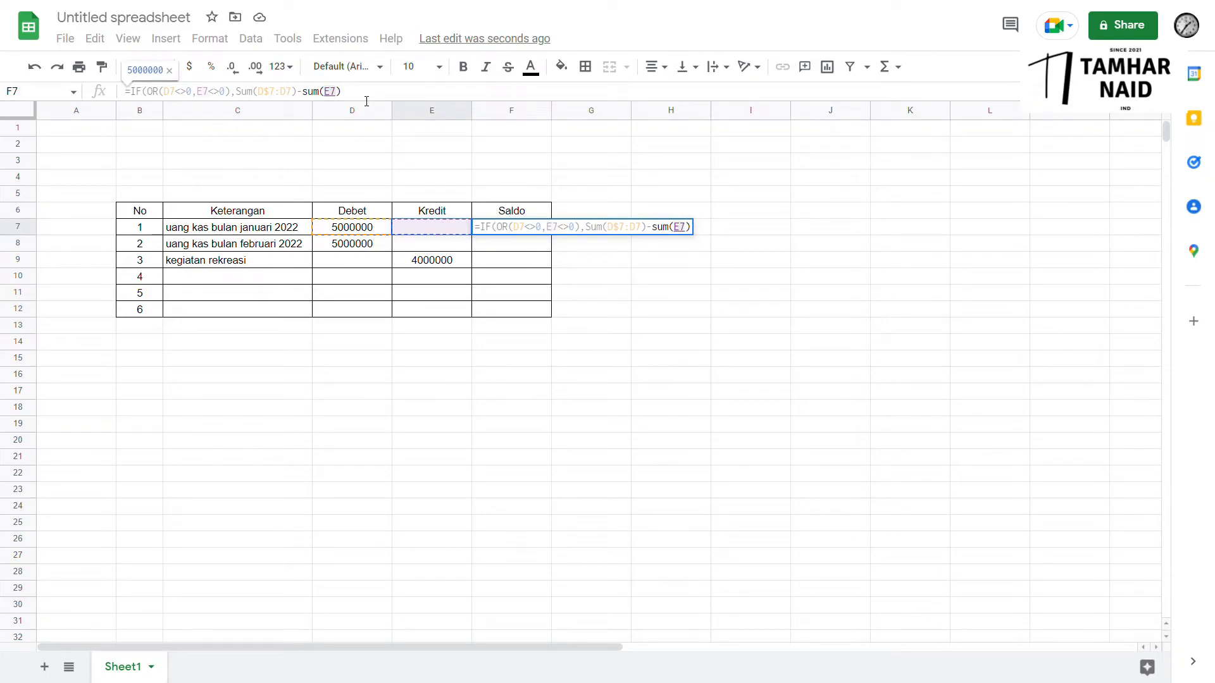
left_click(335, 92)
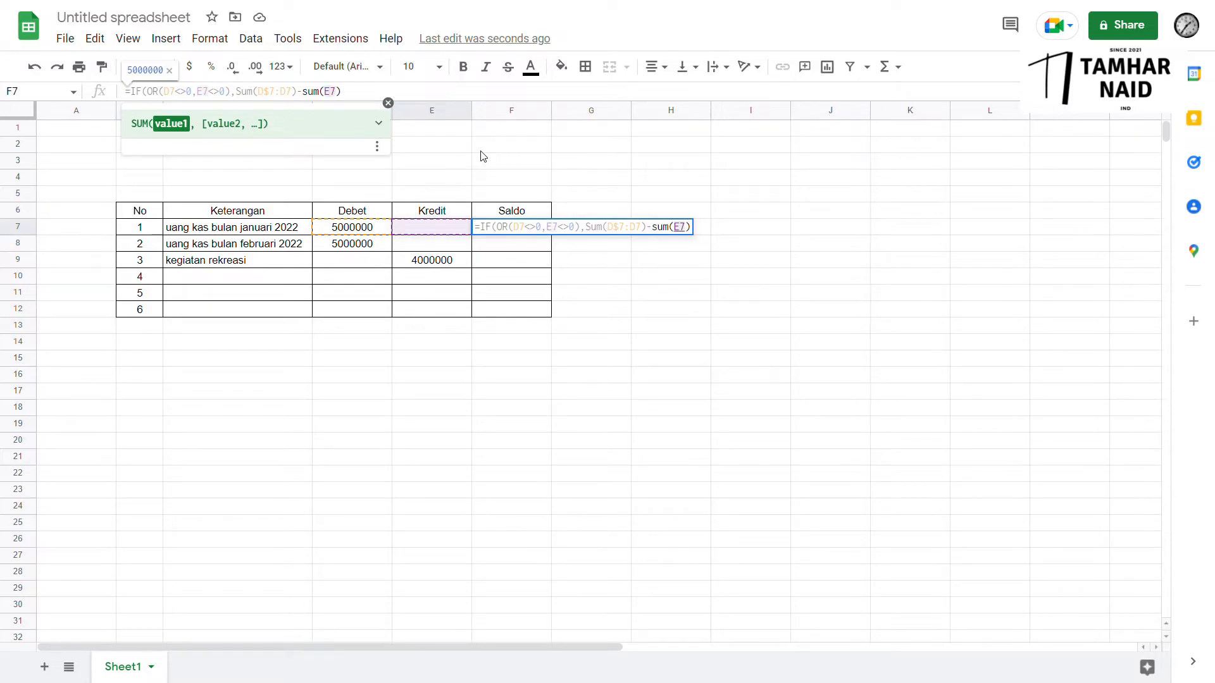
type("$7:")
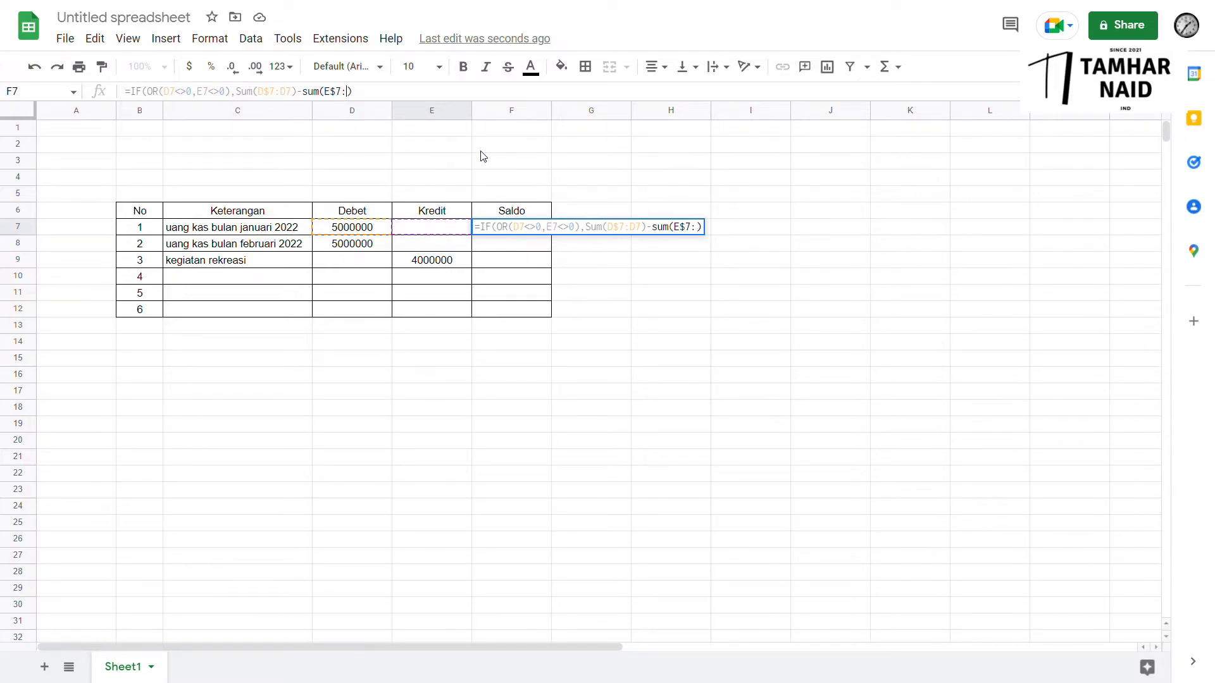
Complete the subtracted Kredit sum in the F7 formula as sum(E$7:E7).
left_click(445, 228)
left_click(488, 231)
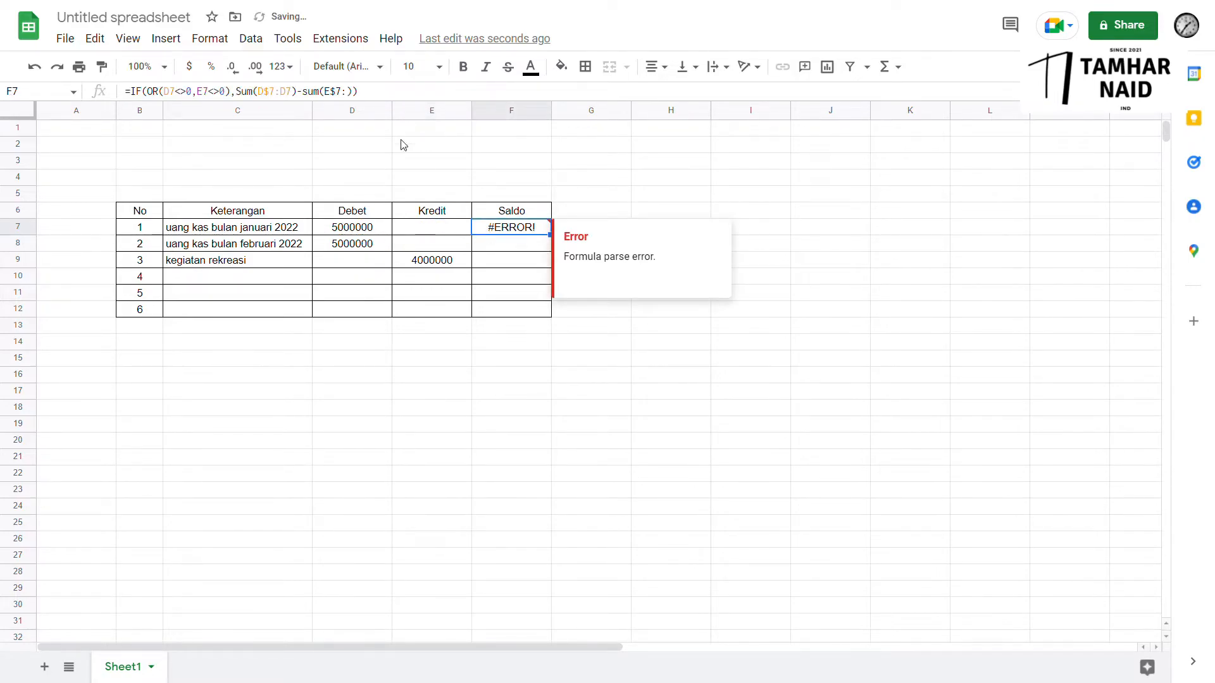
left_click(352, 92)
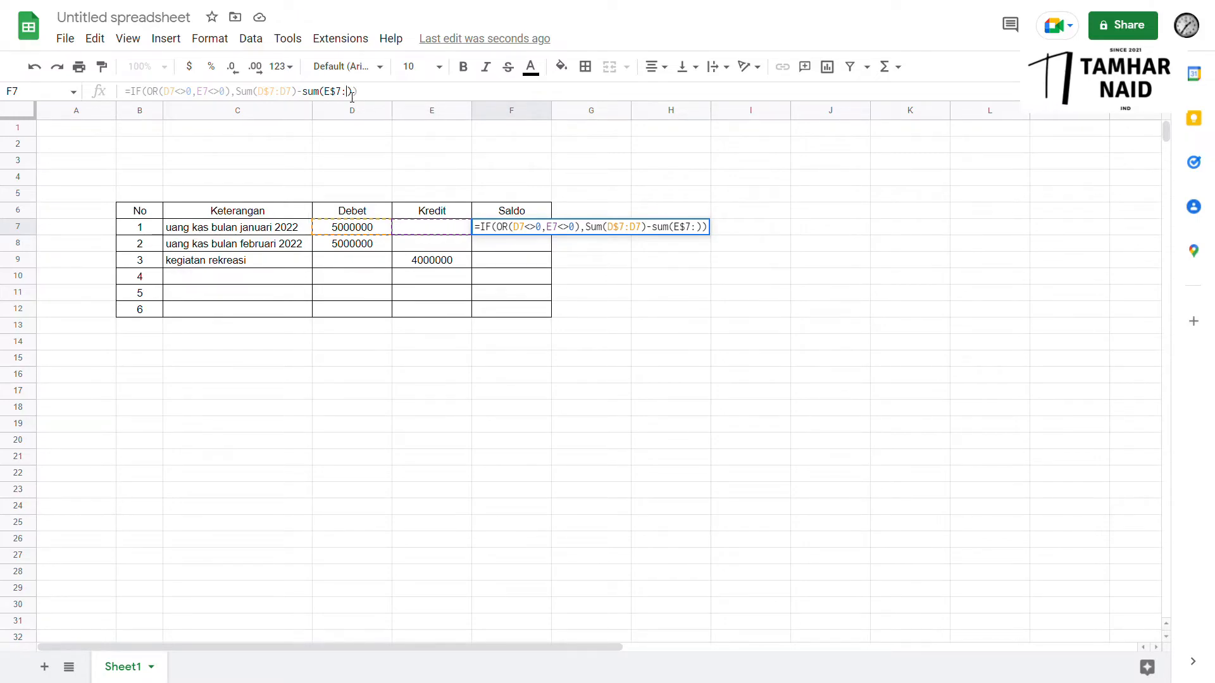
type("E7")
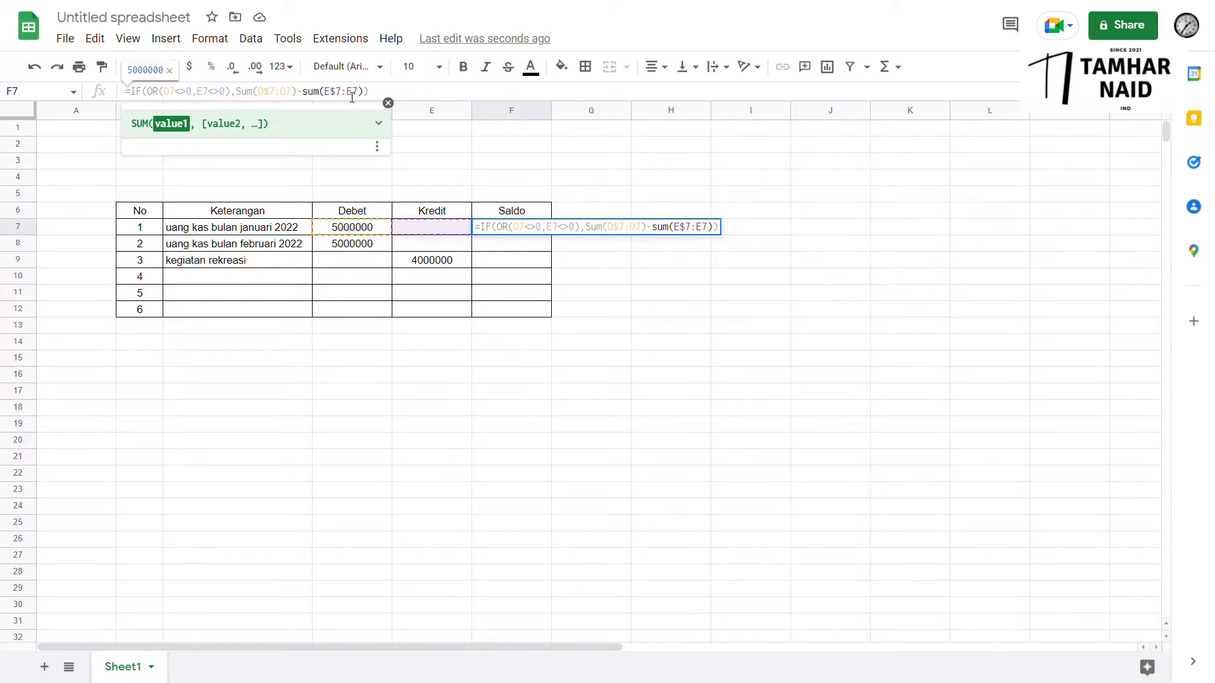
type(")")
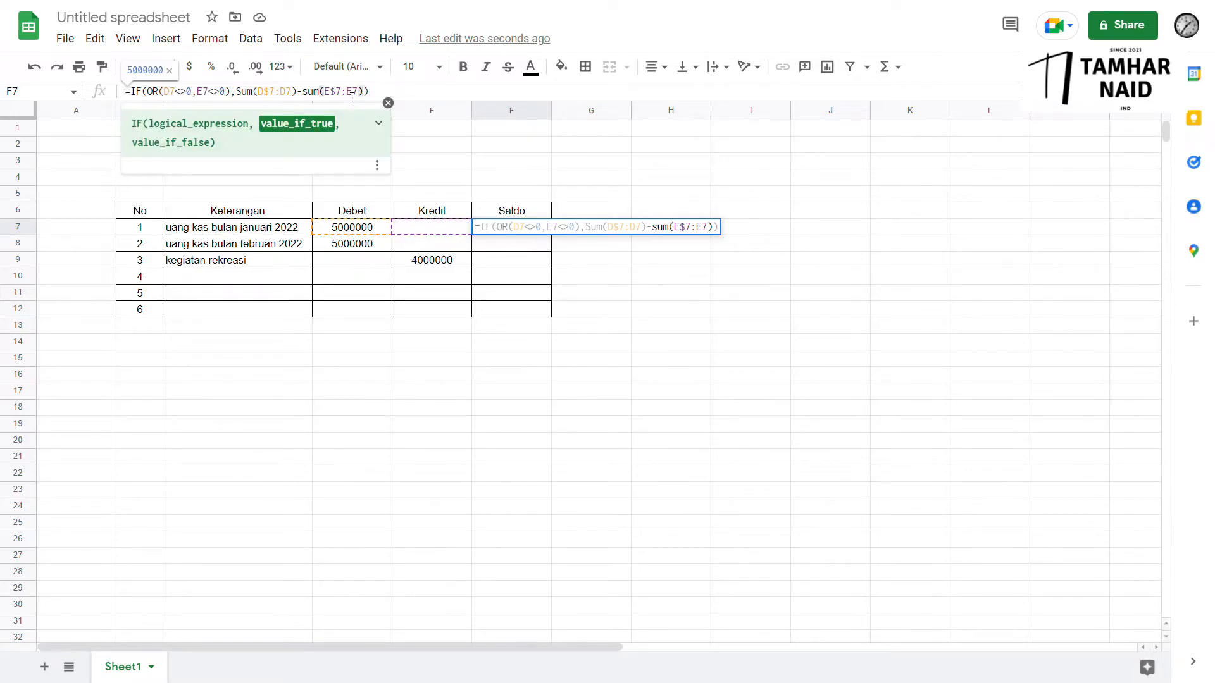
Give the F7 IF formula a false value of 0 and enter the finished formula.
type(",")
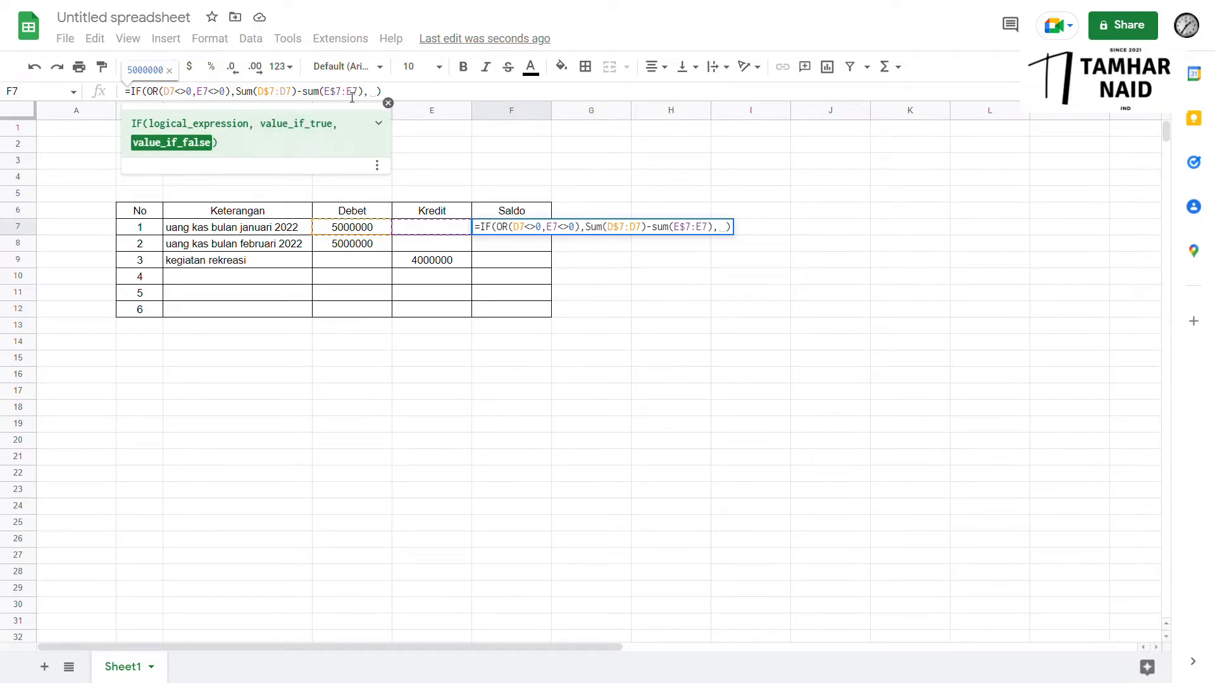
key("BackSpace")
type("0")
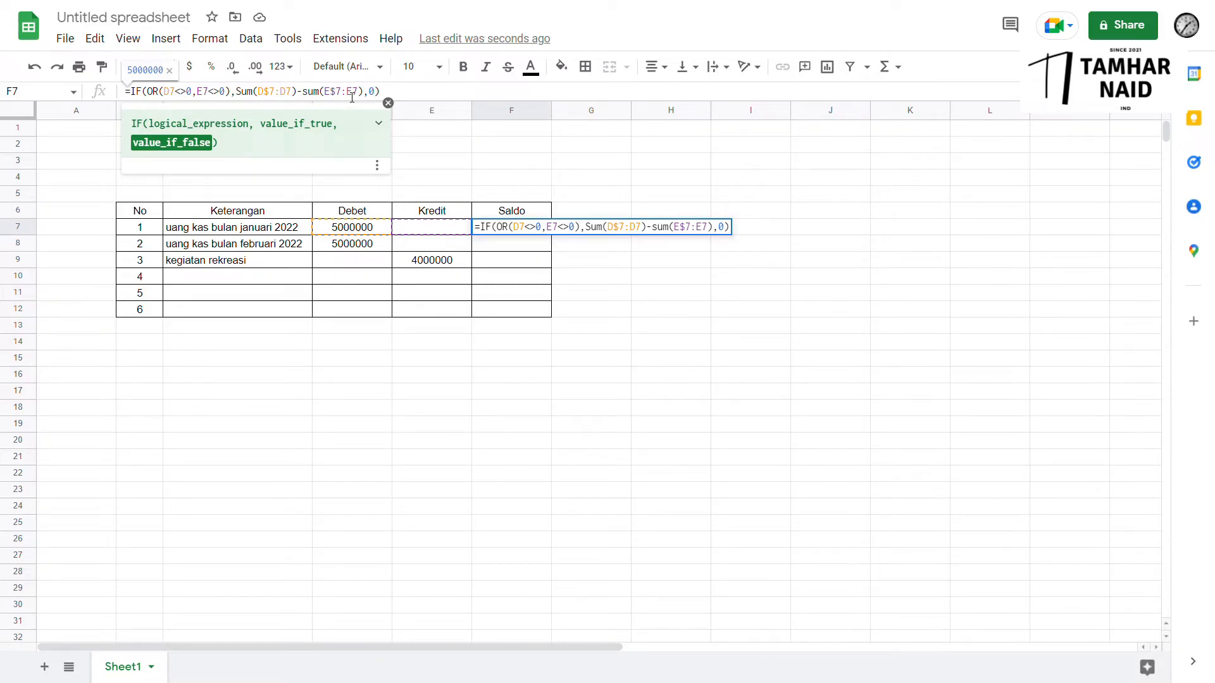
key("Return")
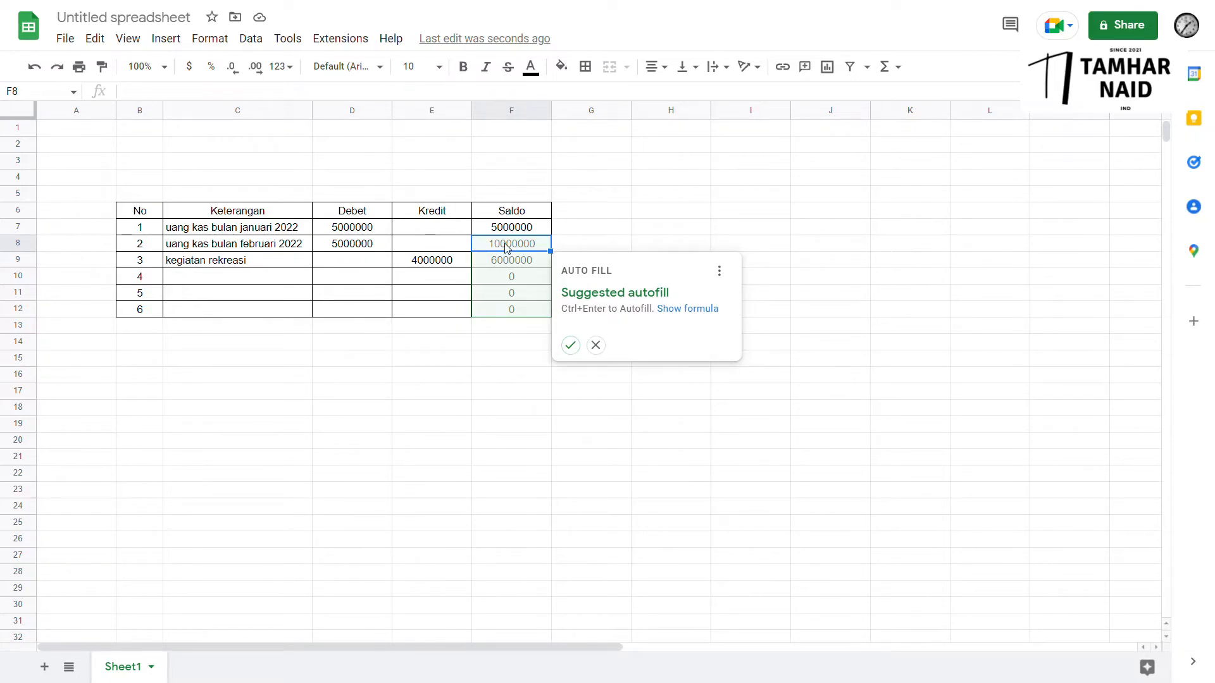
Accept the suggested autofill to copy the Saldo formula down through F8:F12.
left_click(570, 345)
left_click(571, 346)
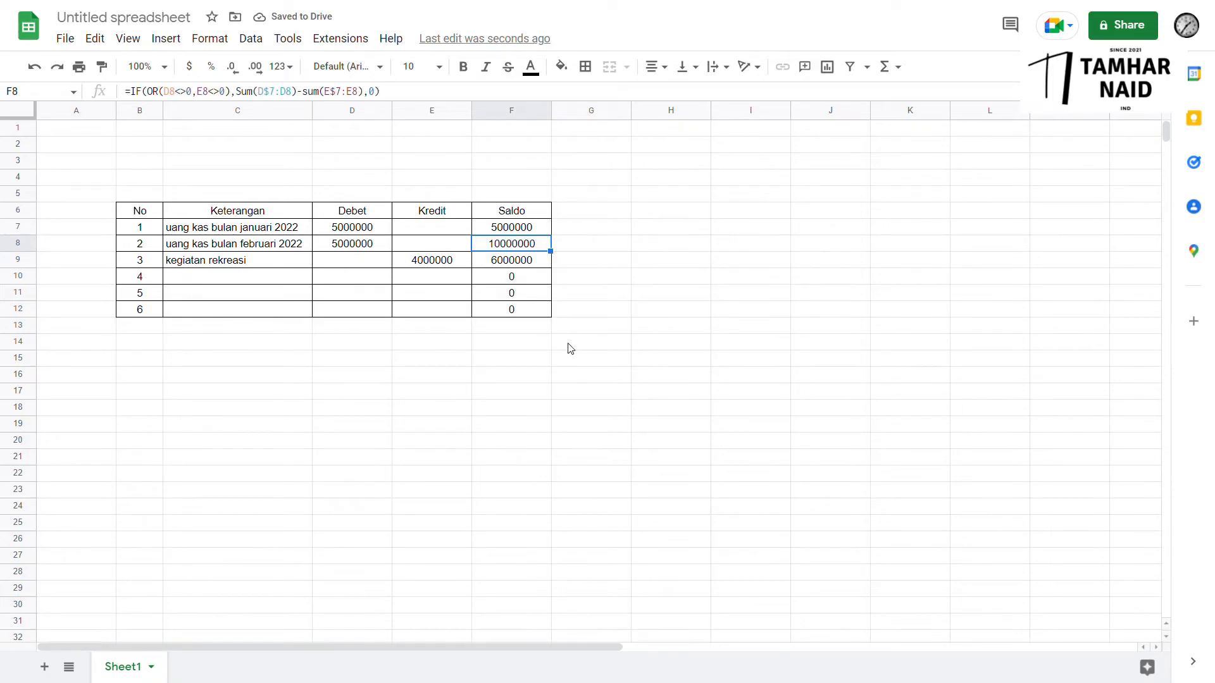
left_click(589, 347)
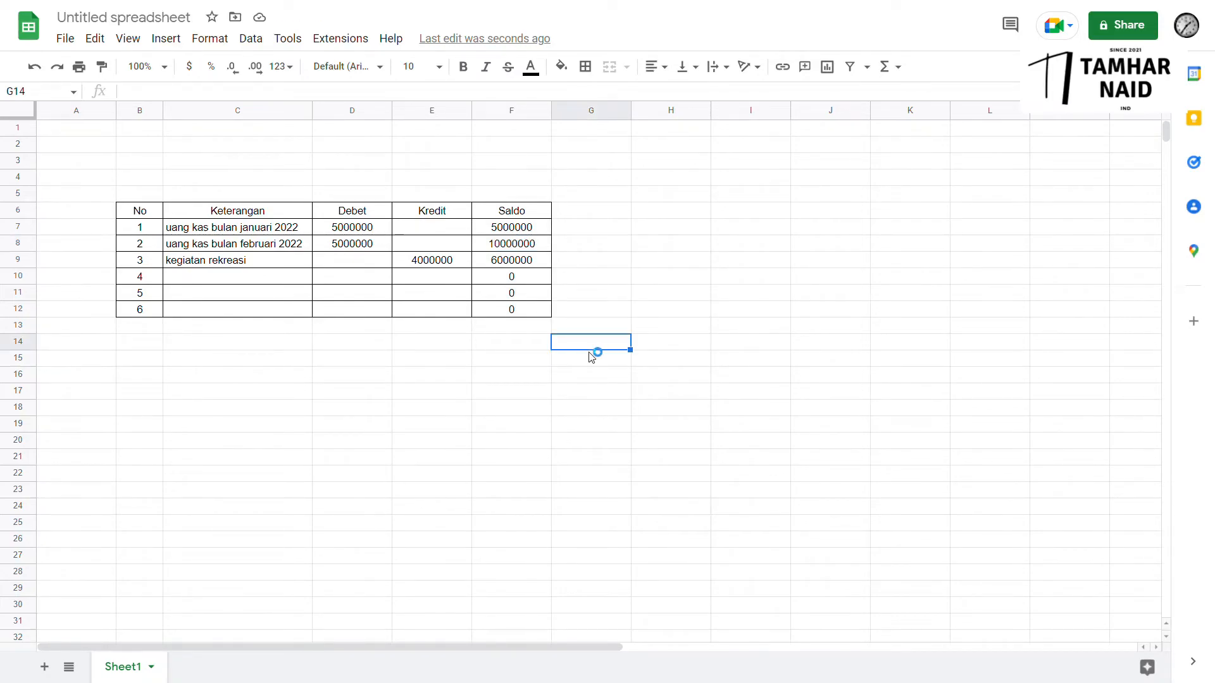
Examine the Saldo results and formulas in F8 and F9 against the Debet and Kredit entries that feed them.
left_click(528, 262)
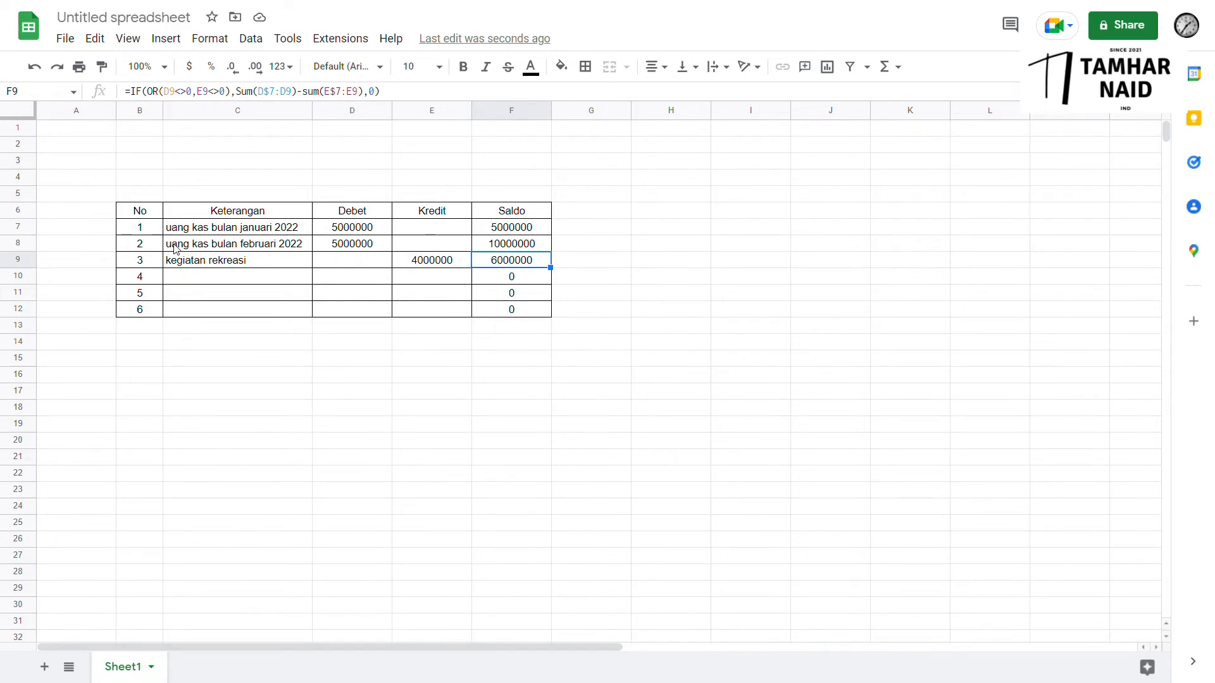
left_click(342, 248)
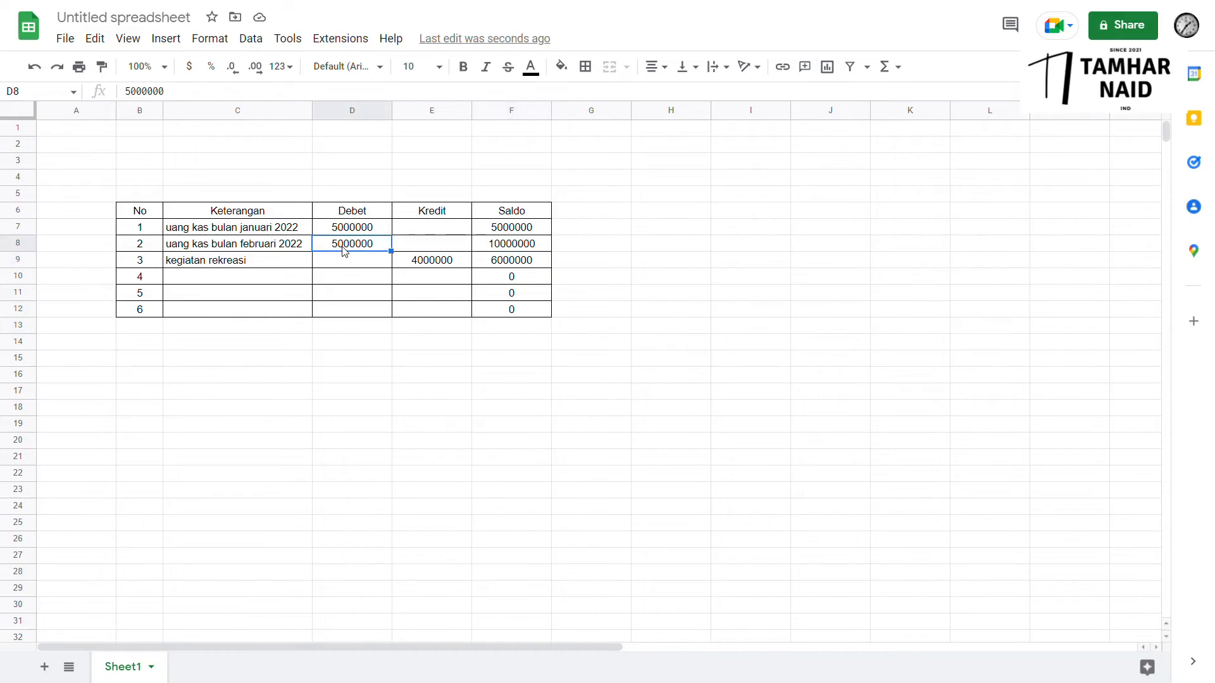
left_click(502, 249)
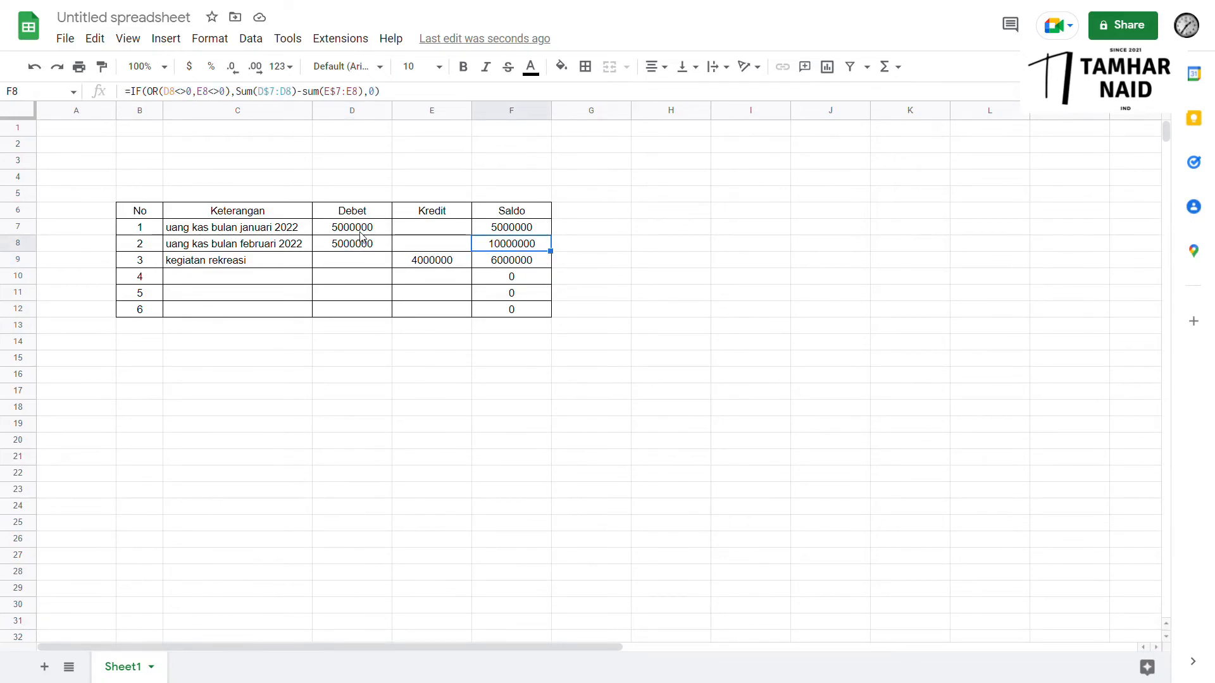
left_click(211, 266)
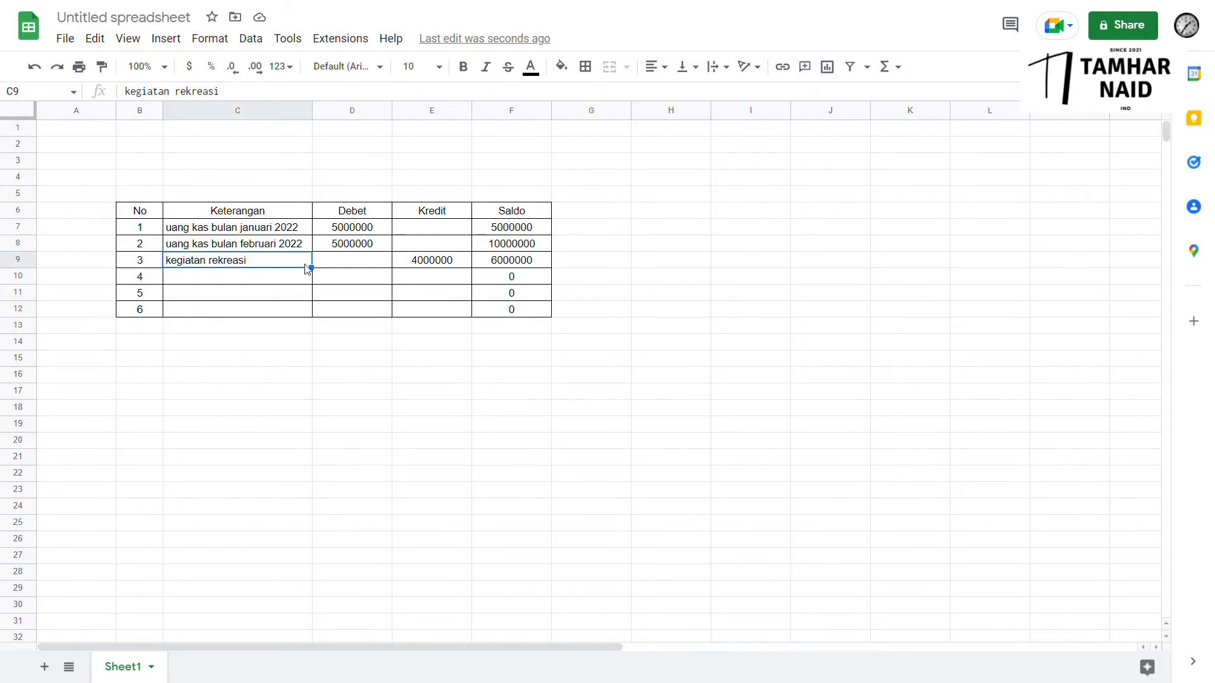
left_click(443, 268)
left_click(520, 262)
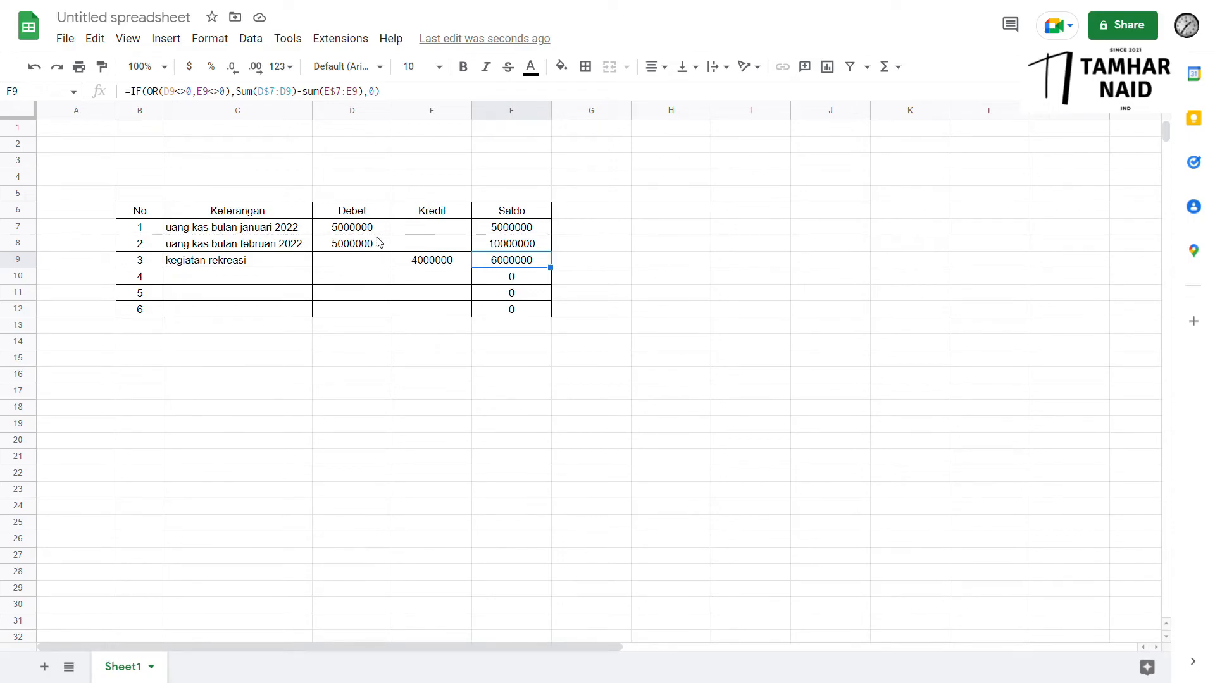
left_click(442, 263)
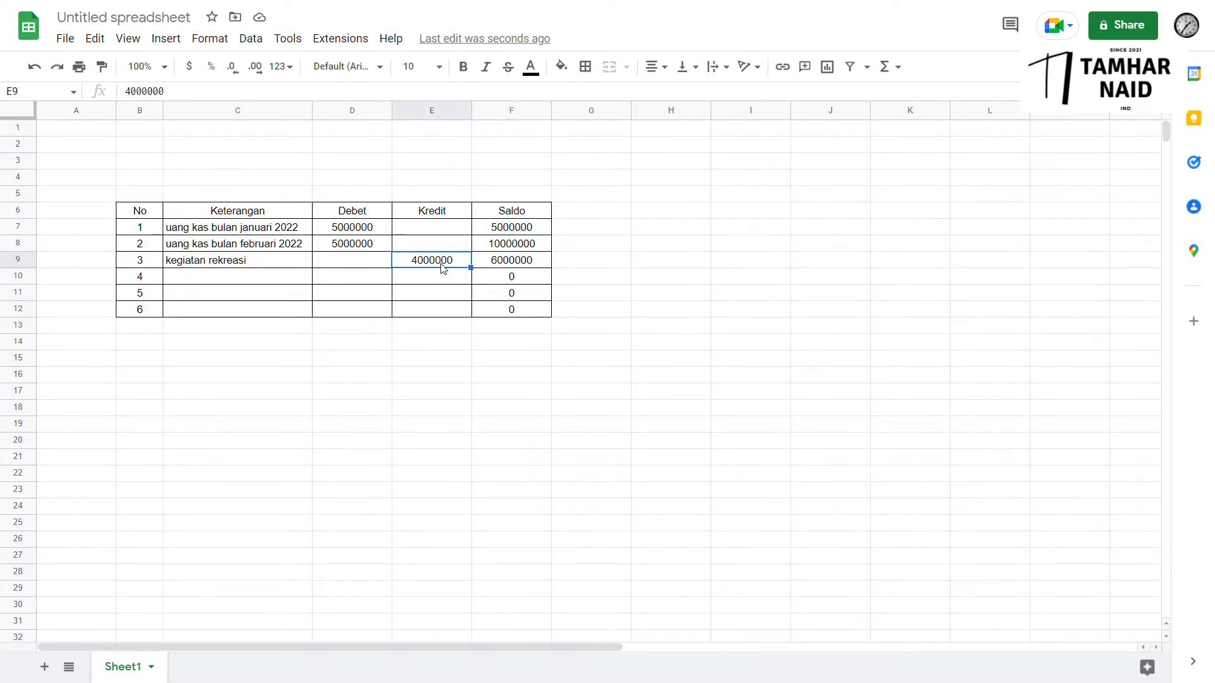
left_click(512, 265)
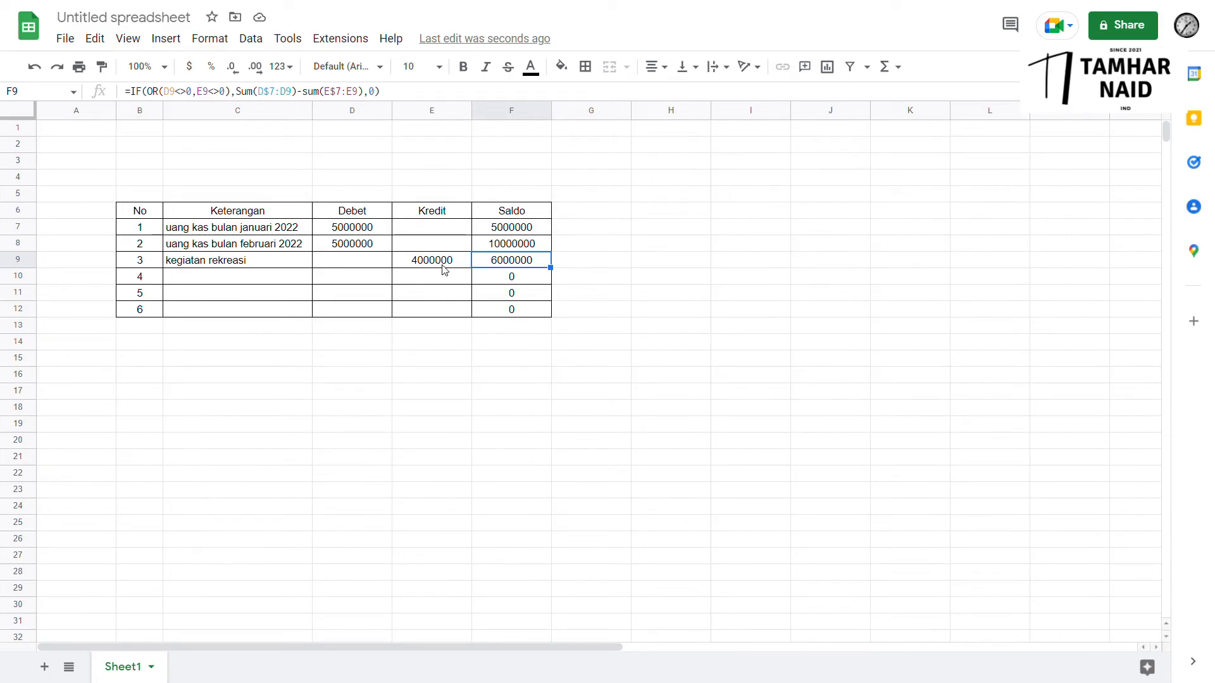
Copy the February cash description from C8 into the Keterangan cell of row 4, C10.
left_click(506, 249)
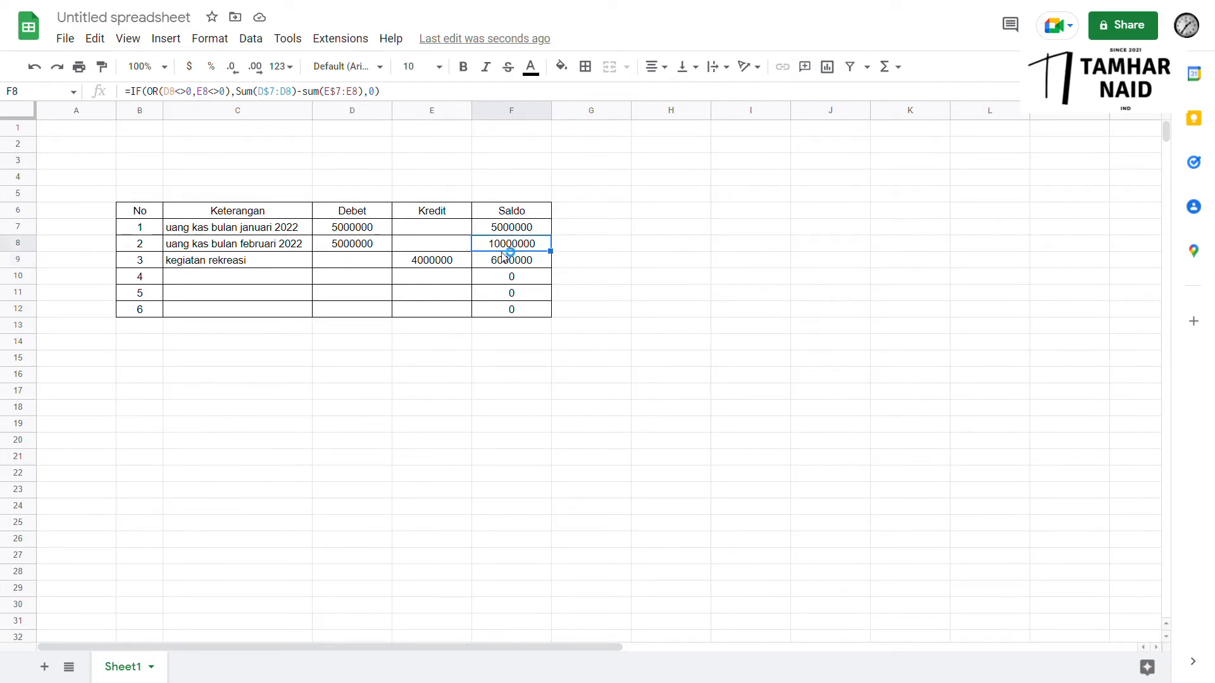
left_click(427, 267)
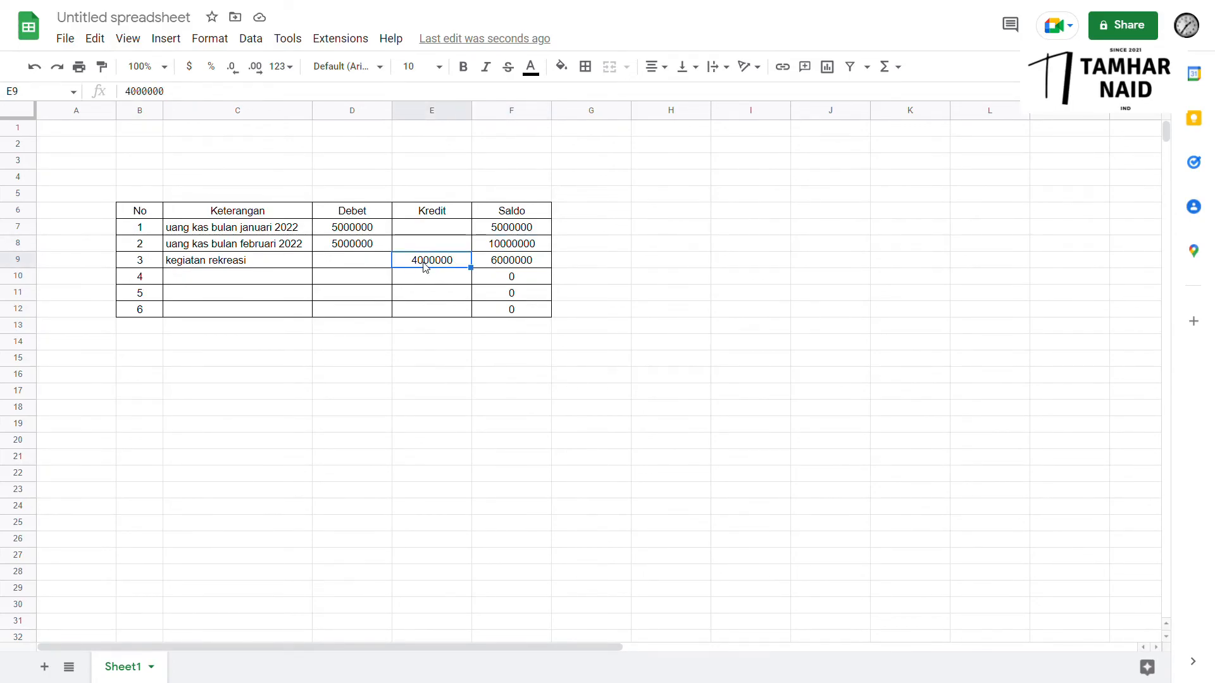
left_click(239, 282)
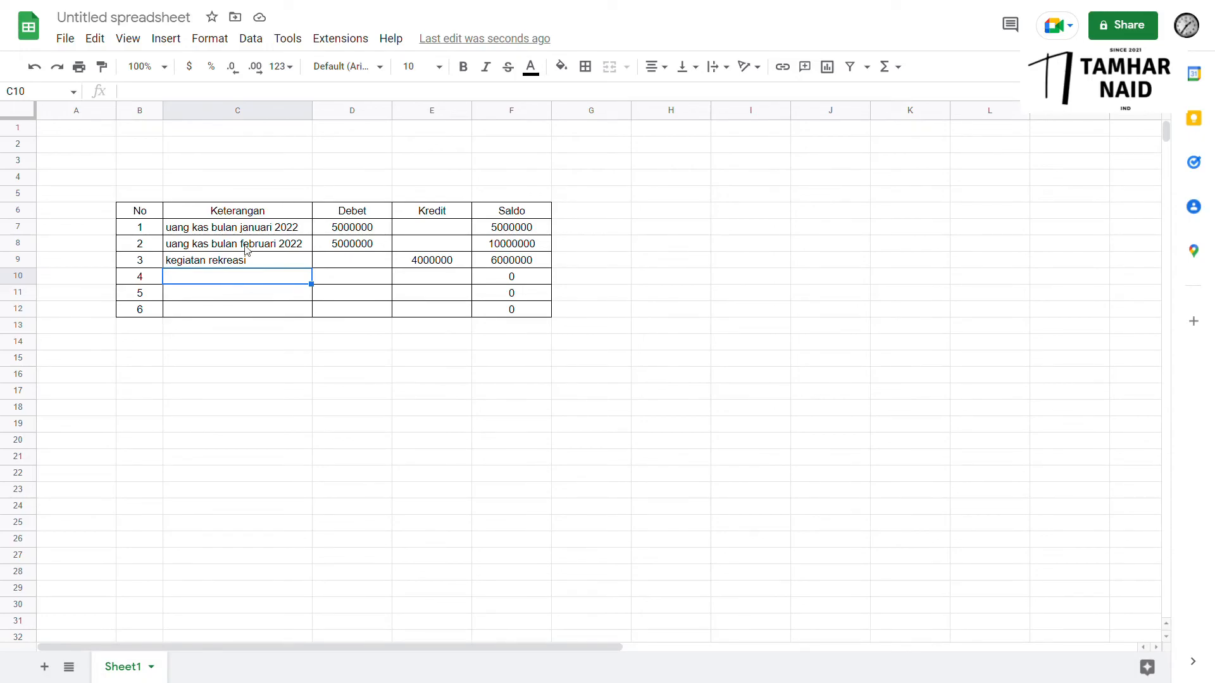
left_click(244, 247)
key("ctrl+c")
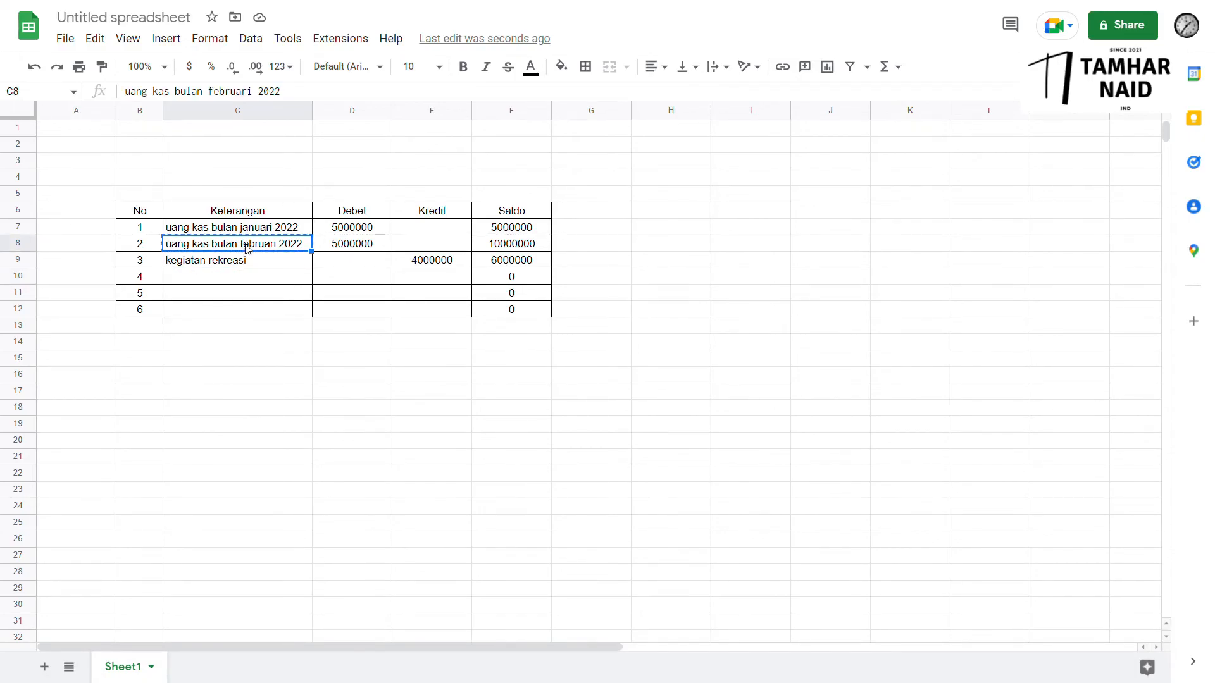
left_click(251, 278)
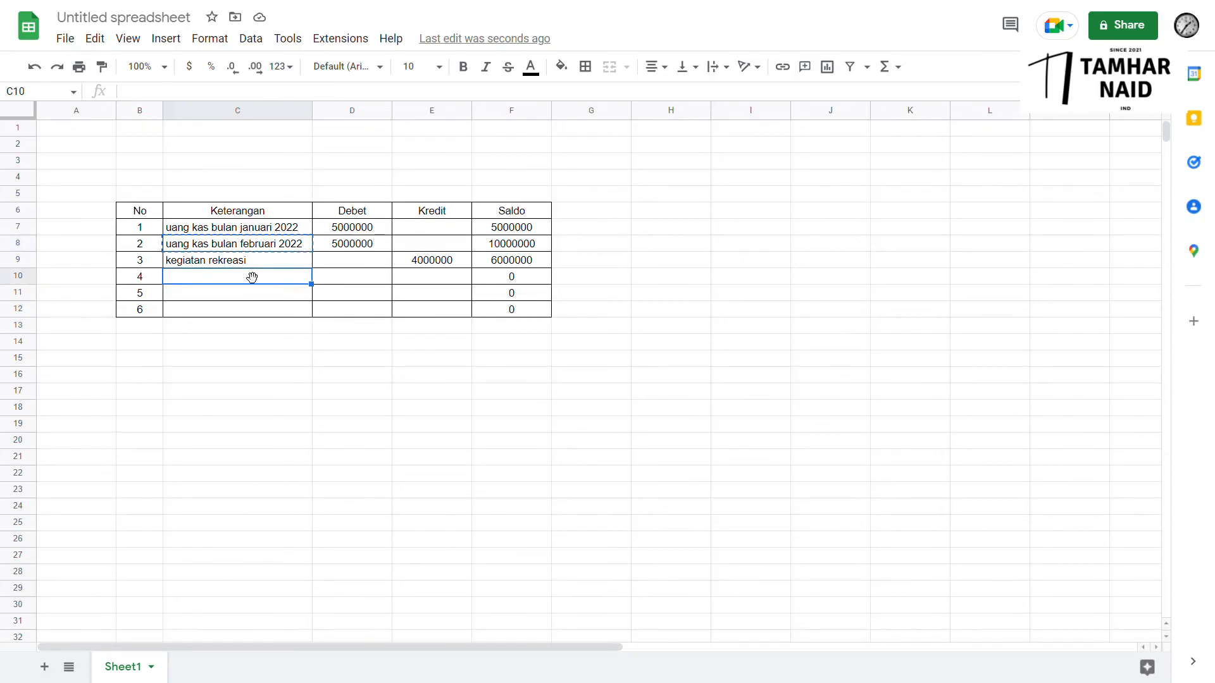
key("ctrl+v")
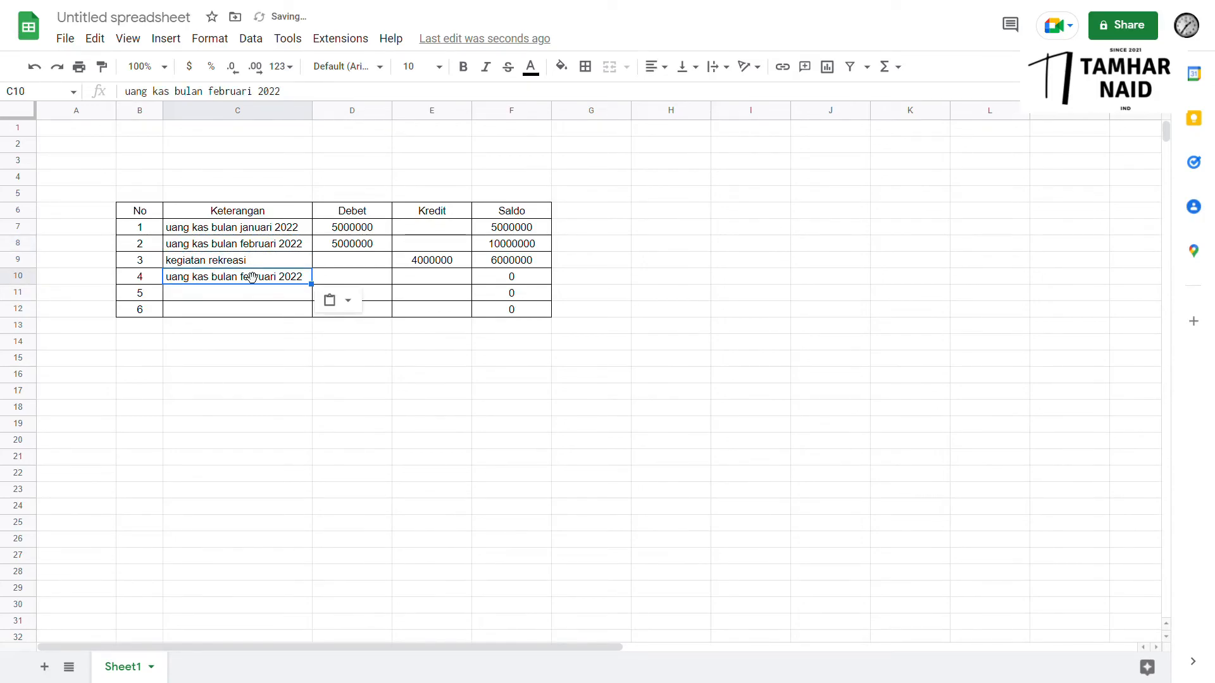
Change the month in the C10 description so it reads "uang kas bulan maret 2022".
double_click(283, 284)
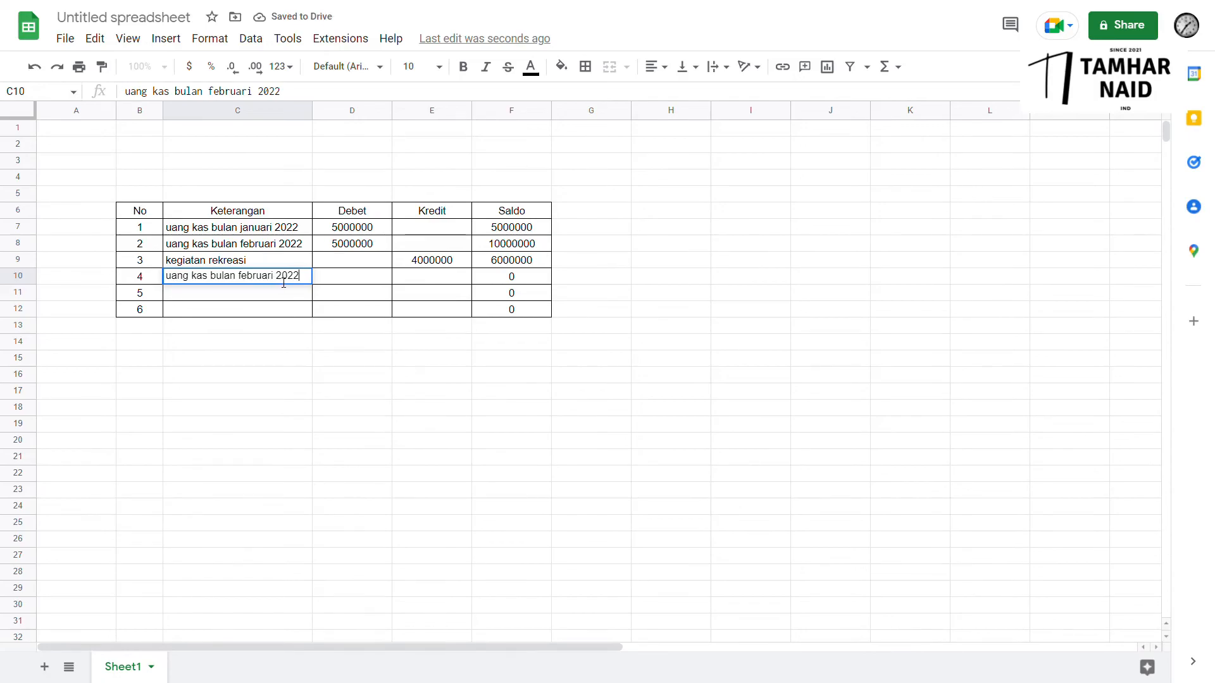
key("Left")
key("Left")
key("Left")
key("Left")
key("Left")
key("BackSpace")
key("BackSpace")
key("BackSpace")
key("BackSpace")
key("BackSpace")
key("BackSpace")
key("BackSpace")
key("BackSpace")
type("maret")
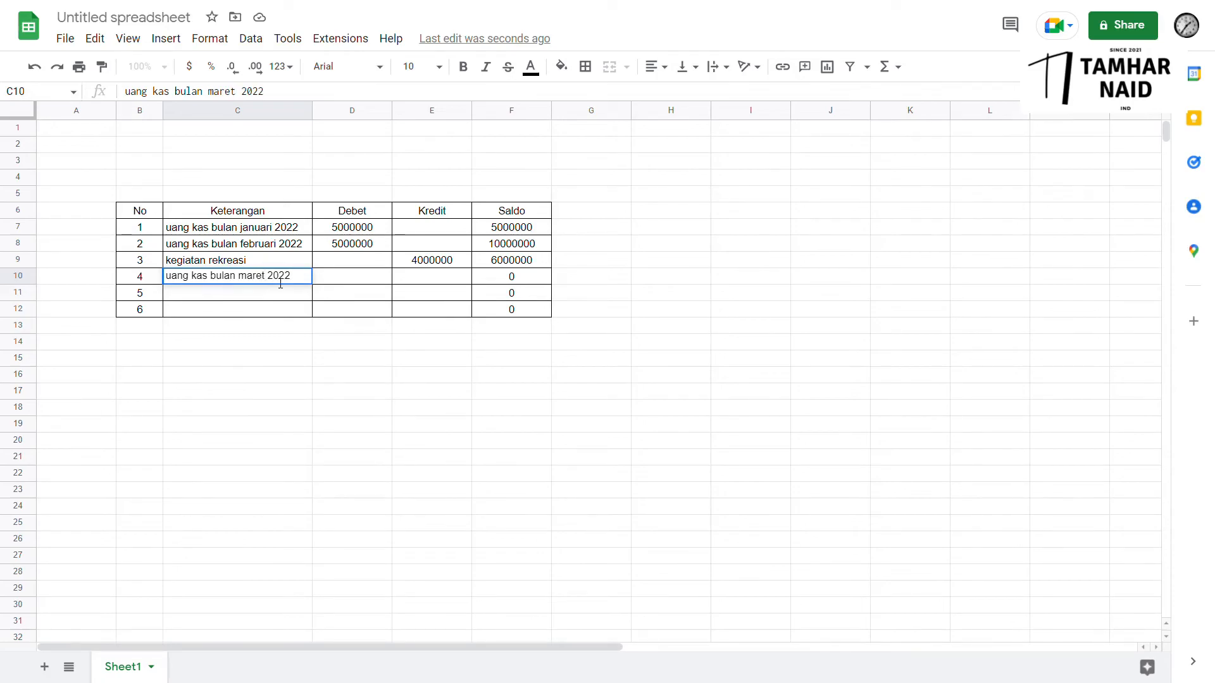
key("Return")
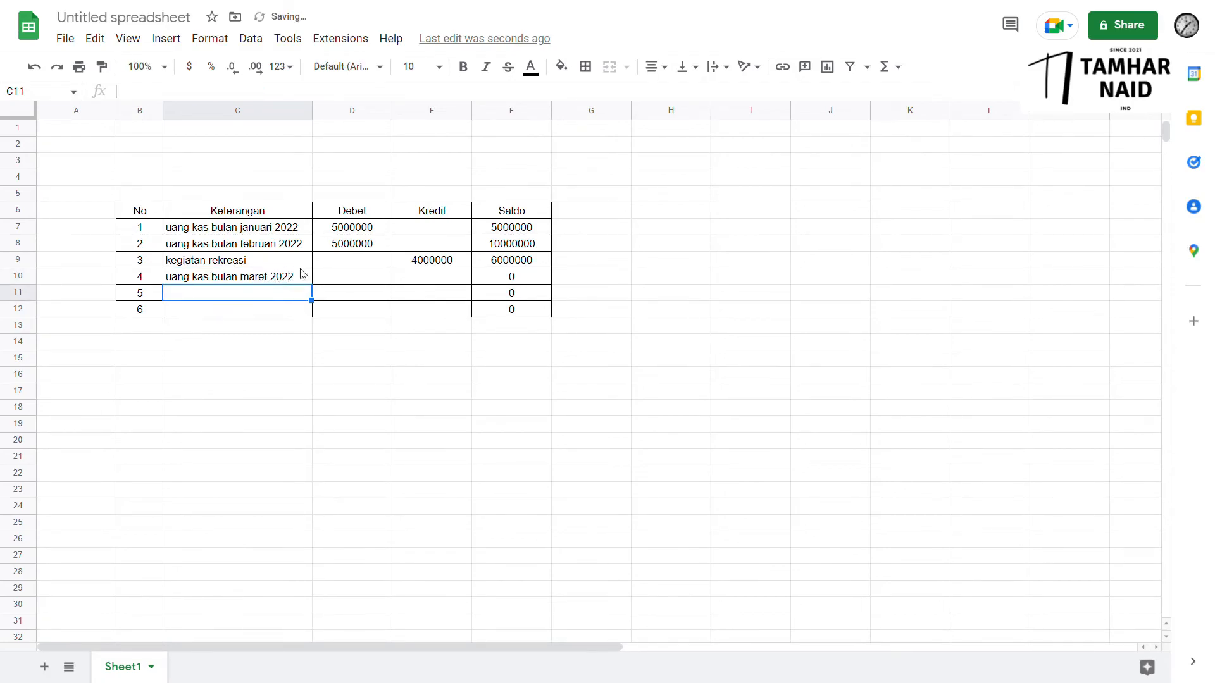
Copy the 5000000 Debet amount from D8 into D10 for the March entry.
left_click(329, 278)
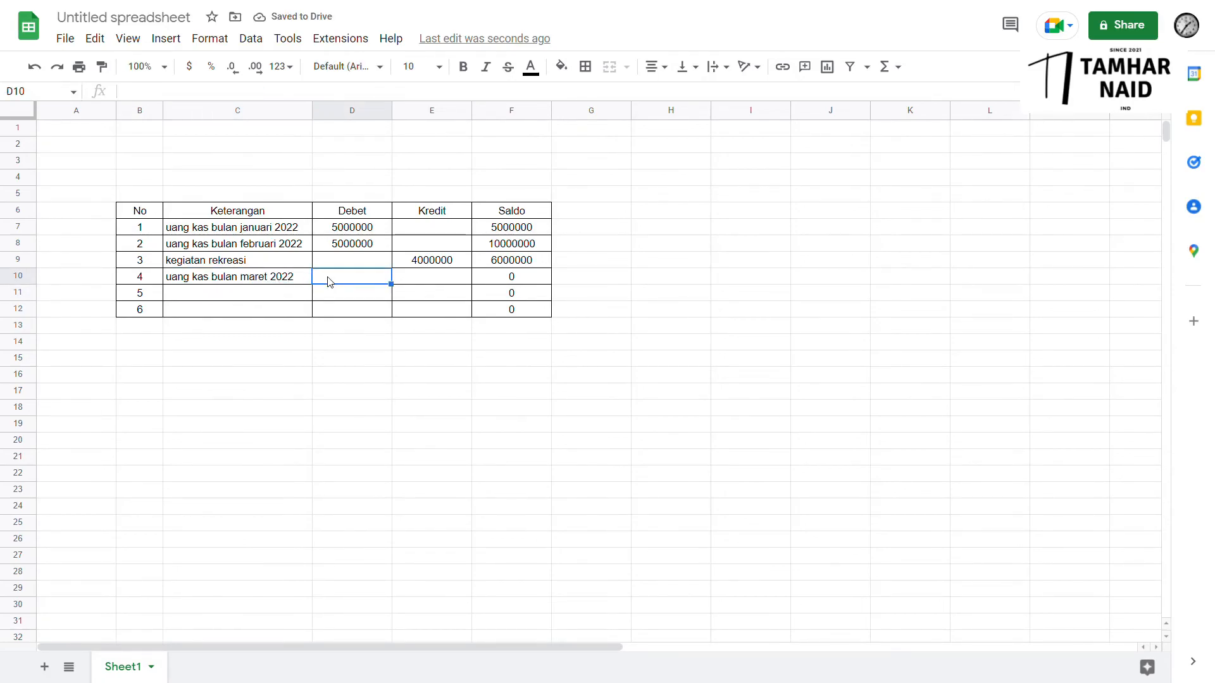
left_click(352, 247)
key("ctrl+c")
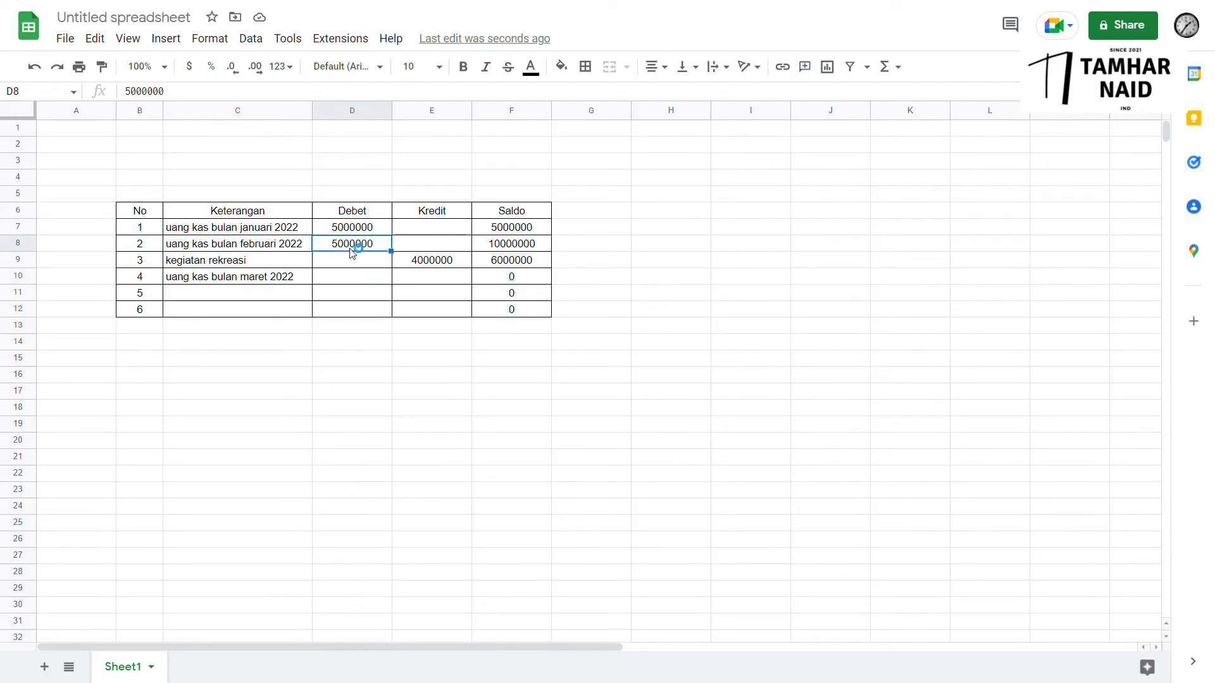
left_click(356, 280)
key("ctrl+v")
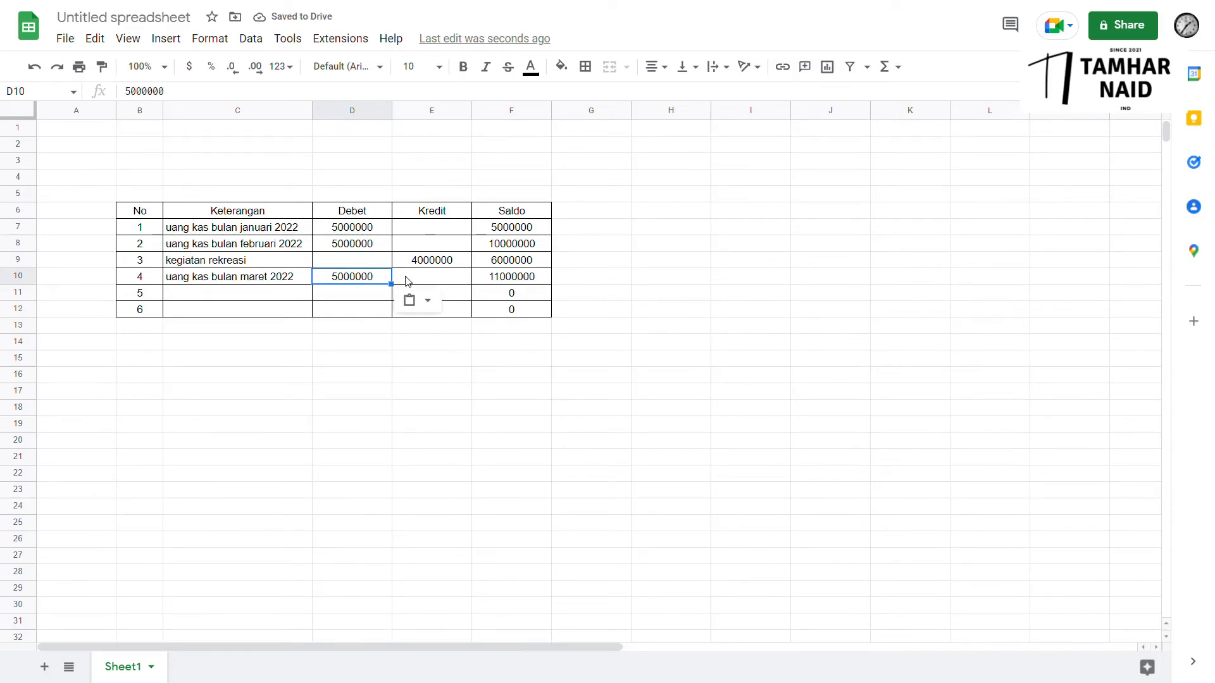
Examine the Saldo results in F9 and F10 against their Debet and Kredit entries, and review the full F7 formula.
left_click(503, 280)
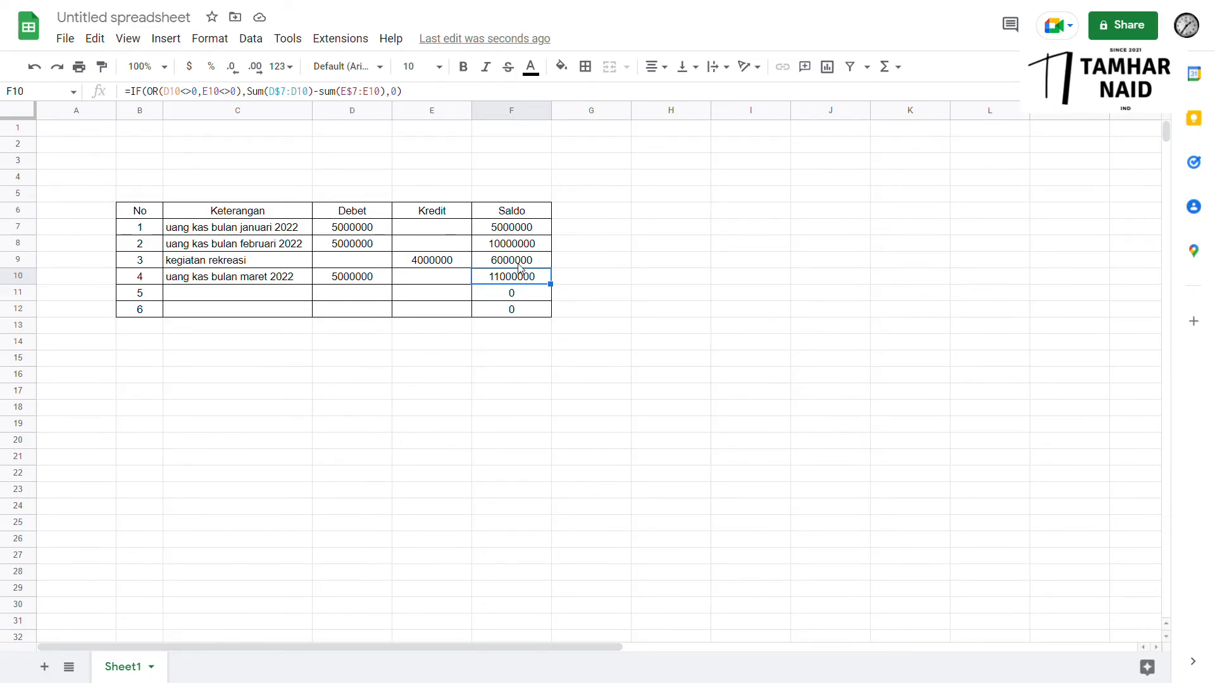
left_click(519, 266)
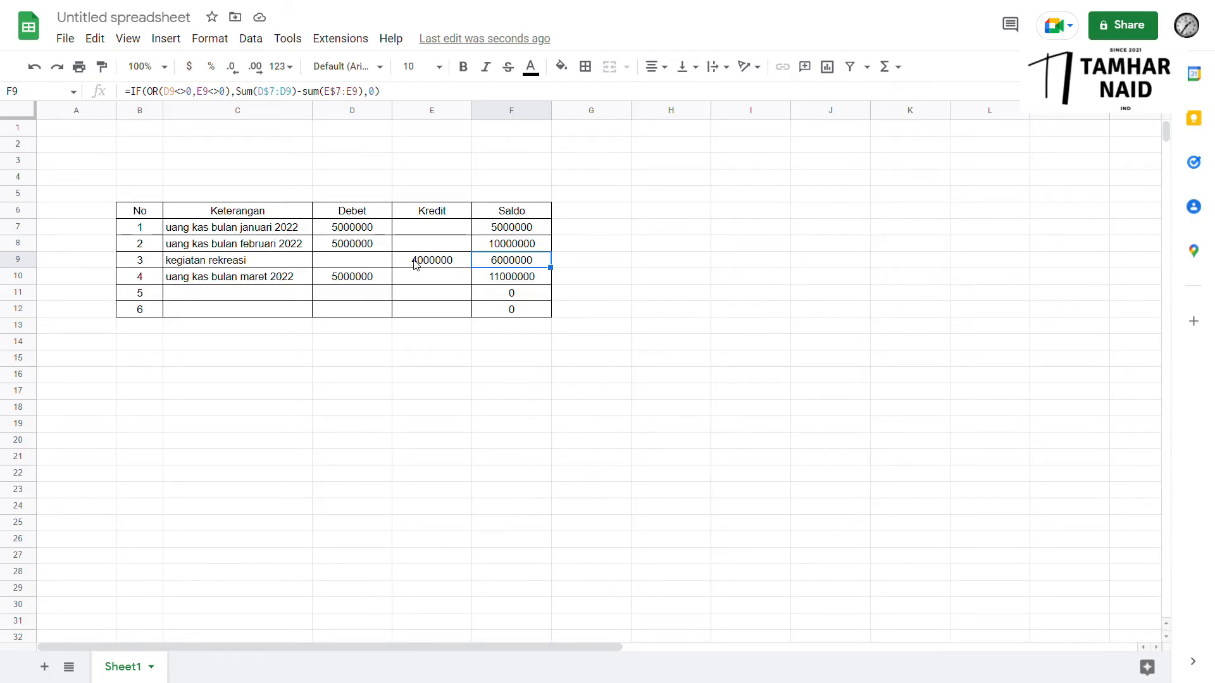
left_click(365, 283)
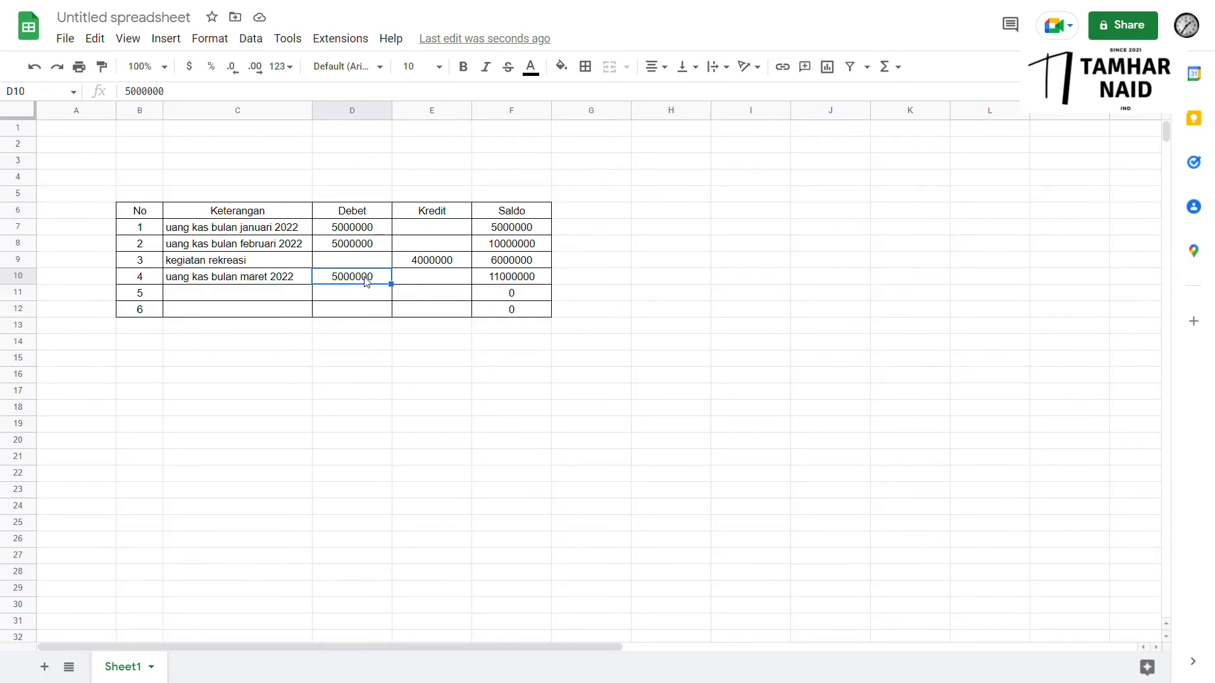
left_click(529, 282)
left_click(528, 233)
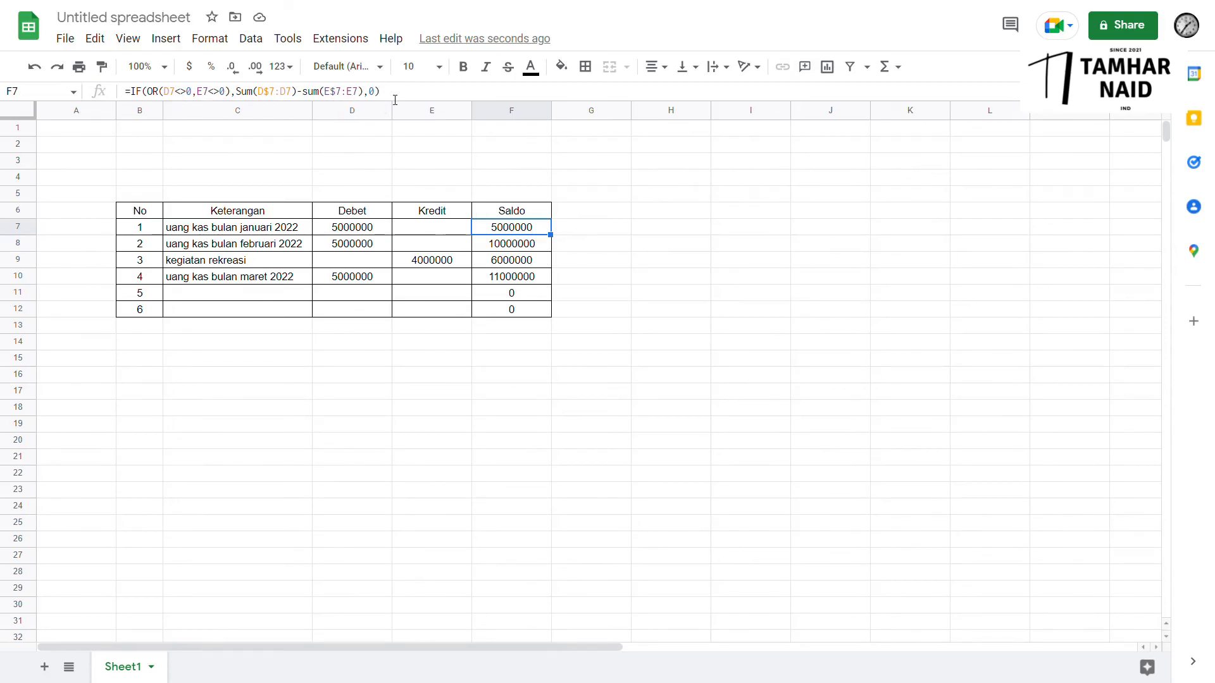
left_click_drag(394, 95, 121, 105)
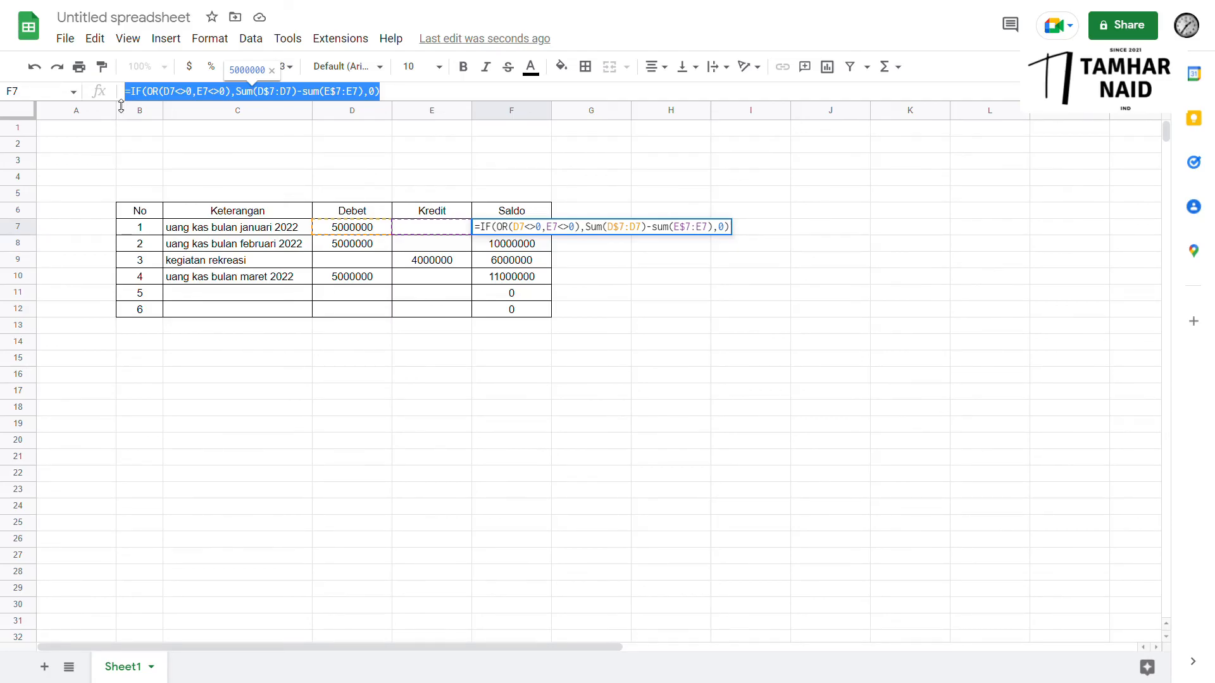
key("Return")
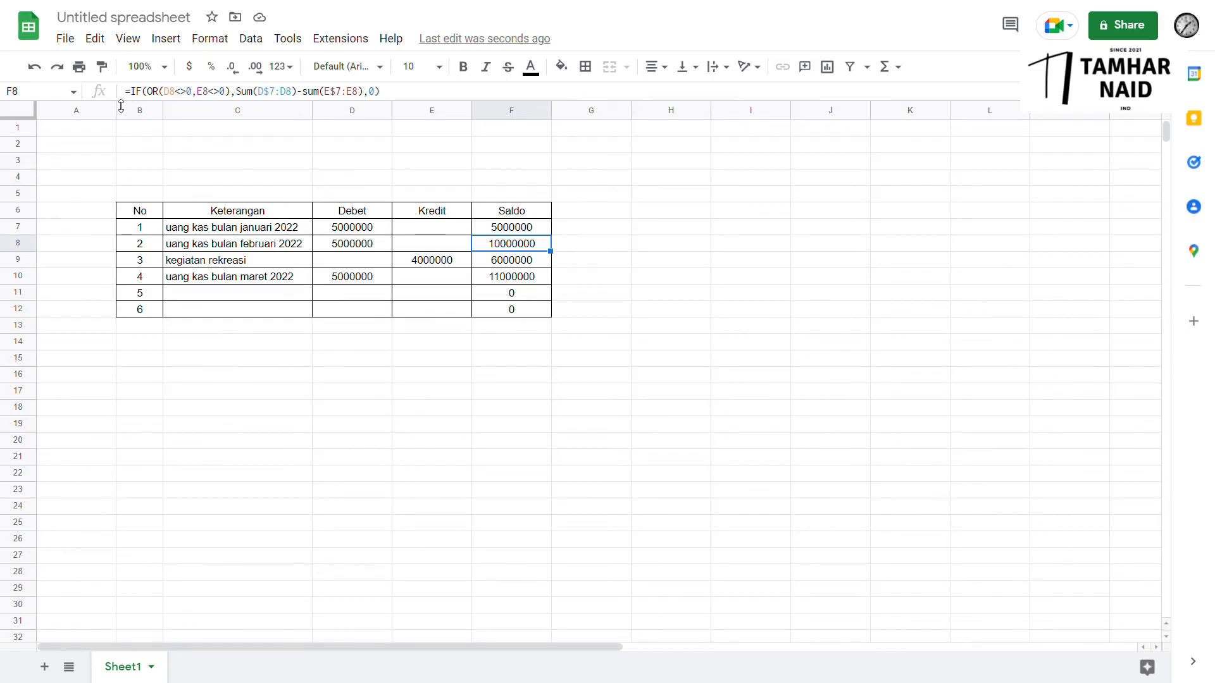
left_click(140, 167)
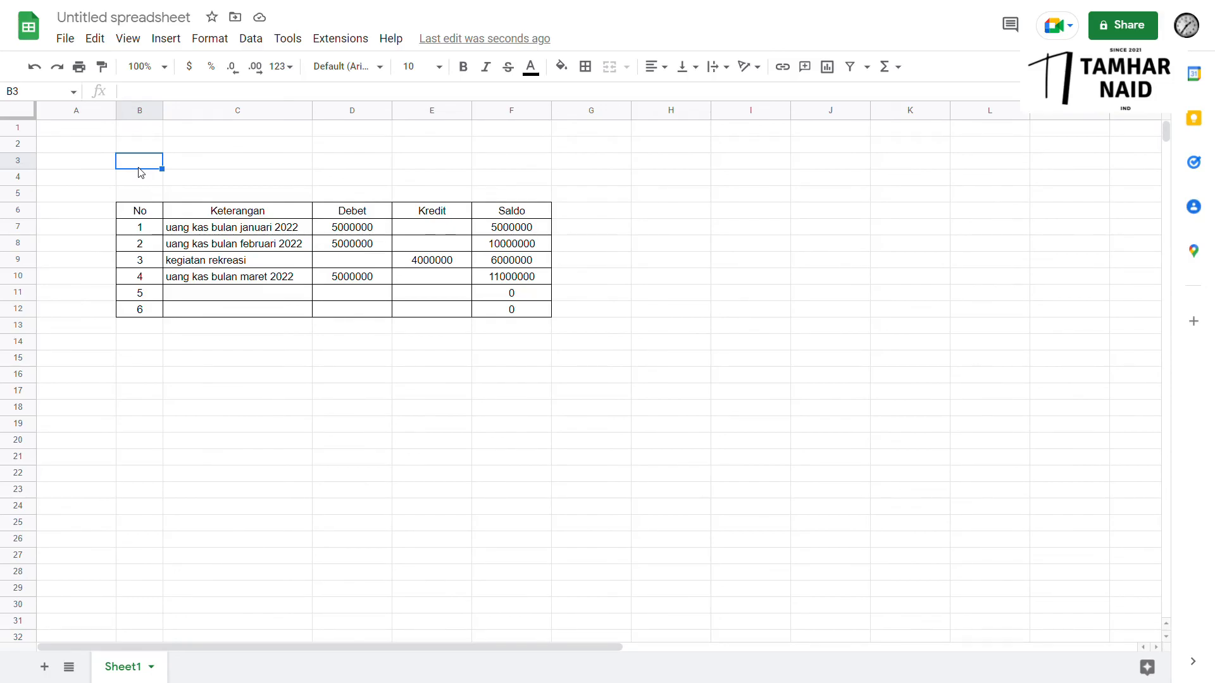
left_click(601, 299)
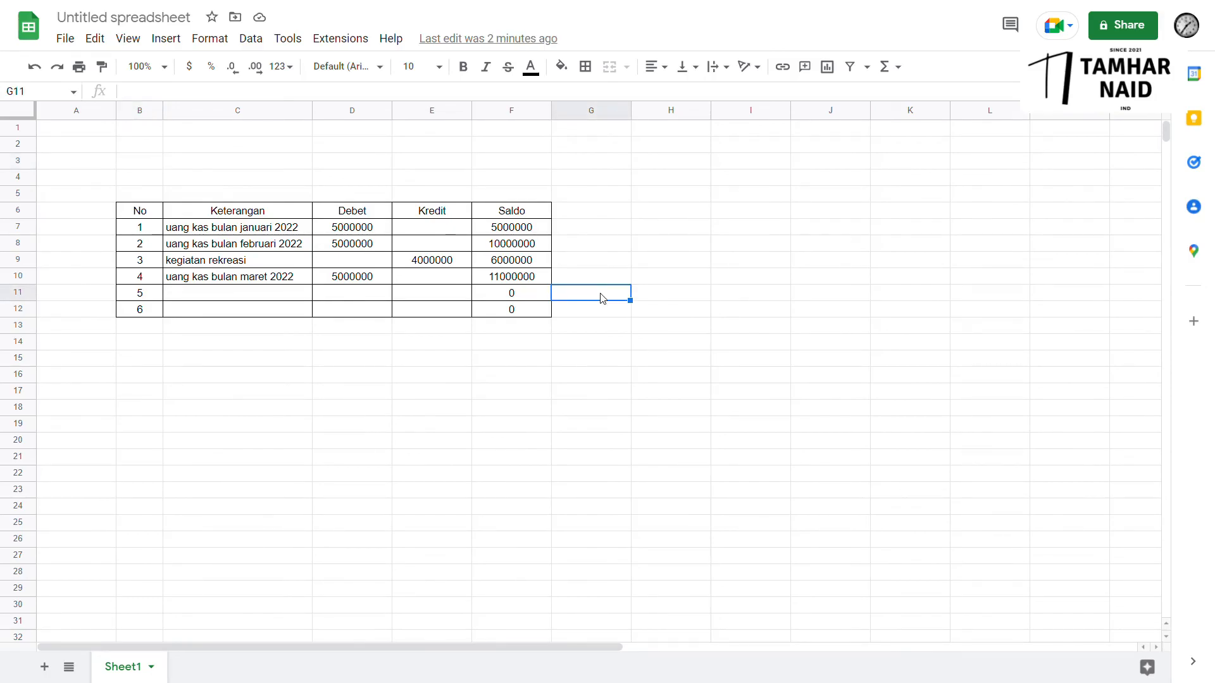